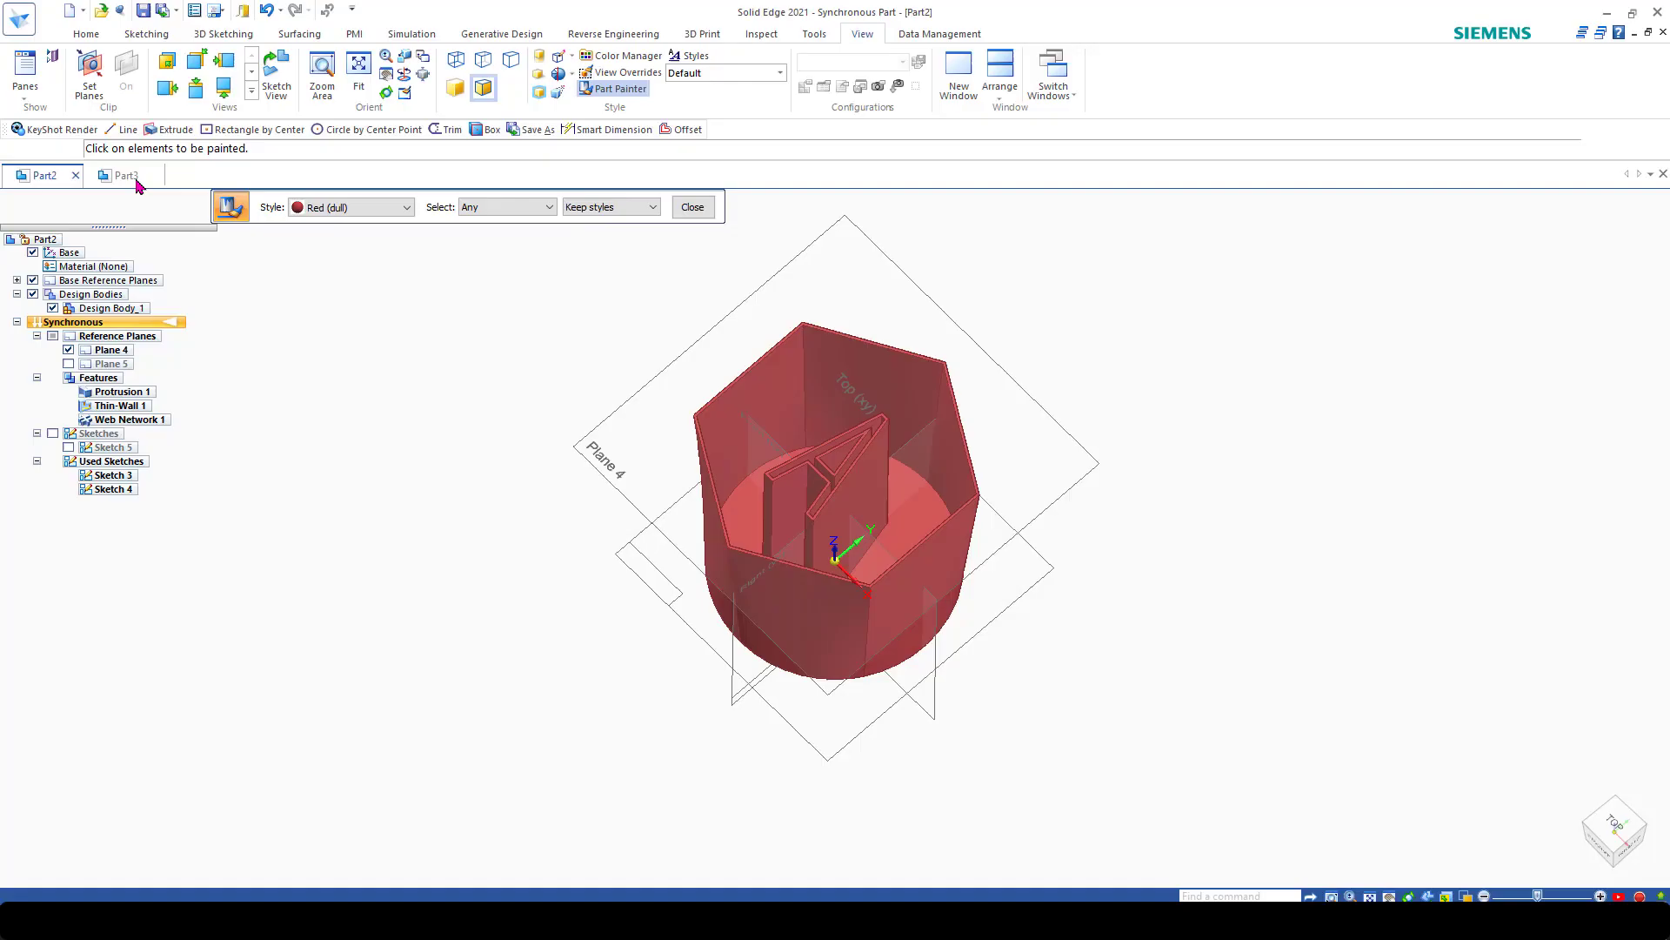
Step: Switch to the empty Part3 document and sketch a 100 mm diameter circle centred on the origin in the top plane
left_click(134, 175)
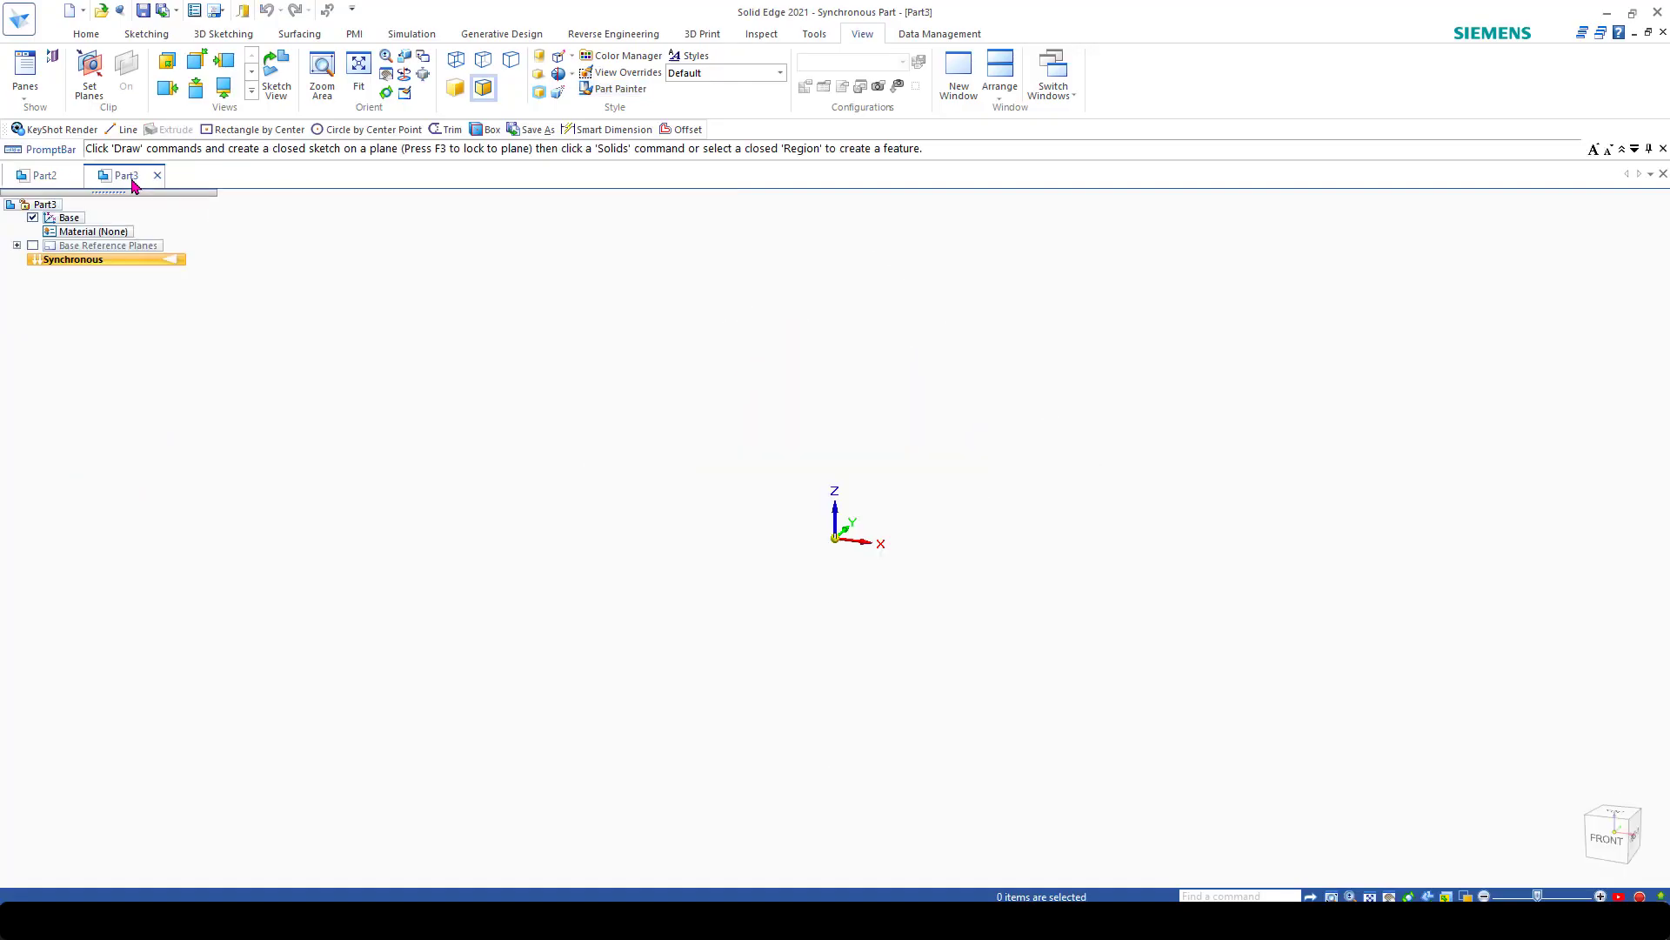
left_click(86, 34)
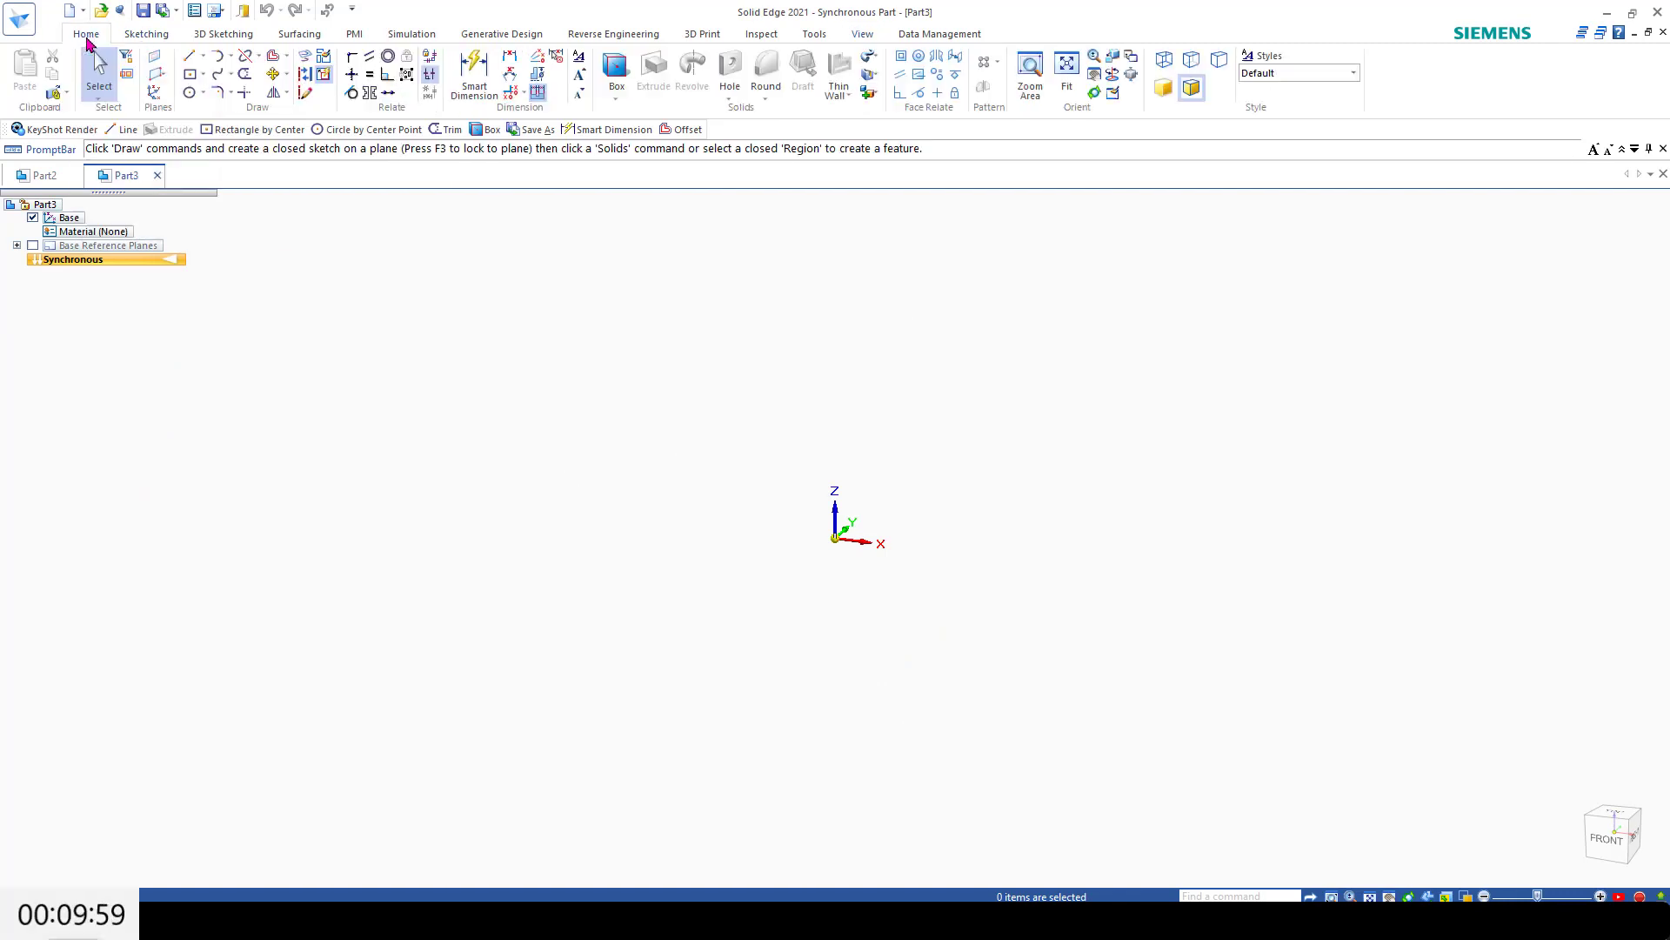
left_click(203, 93)
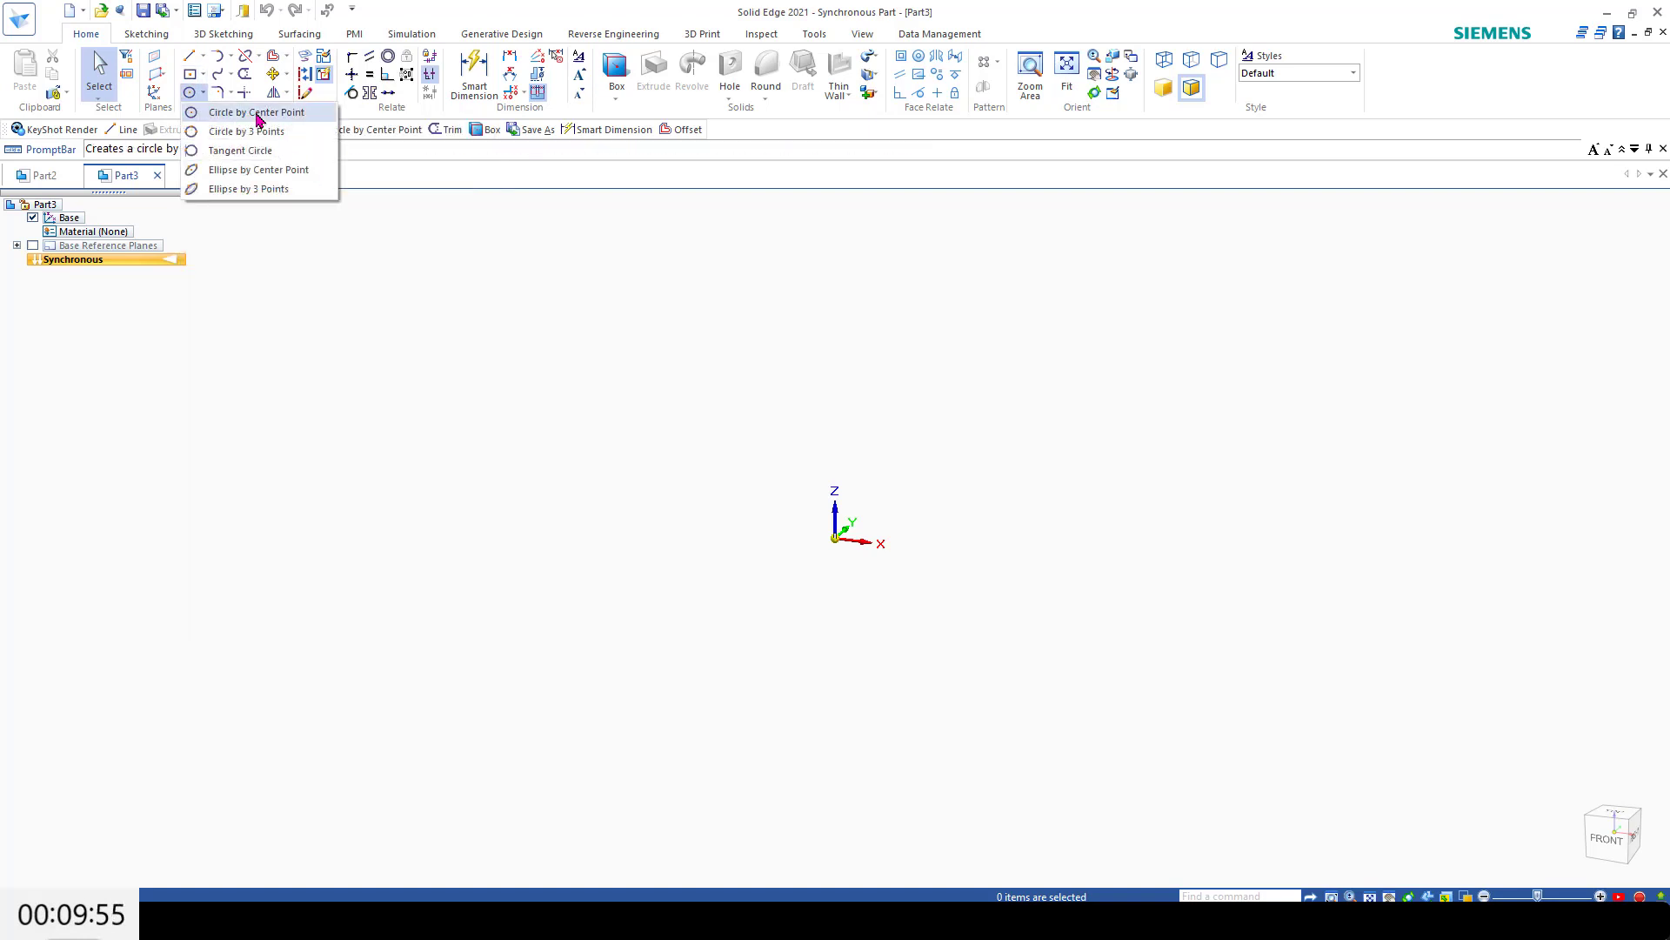
left_click(261, 109)
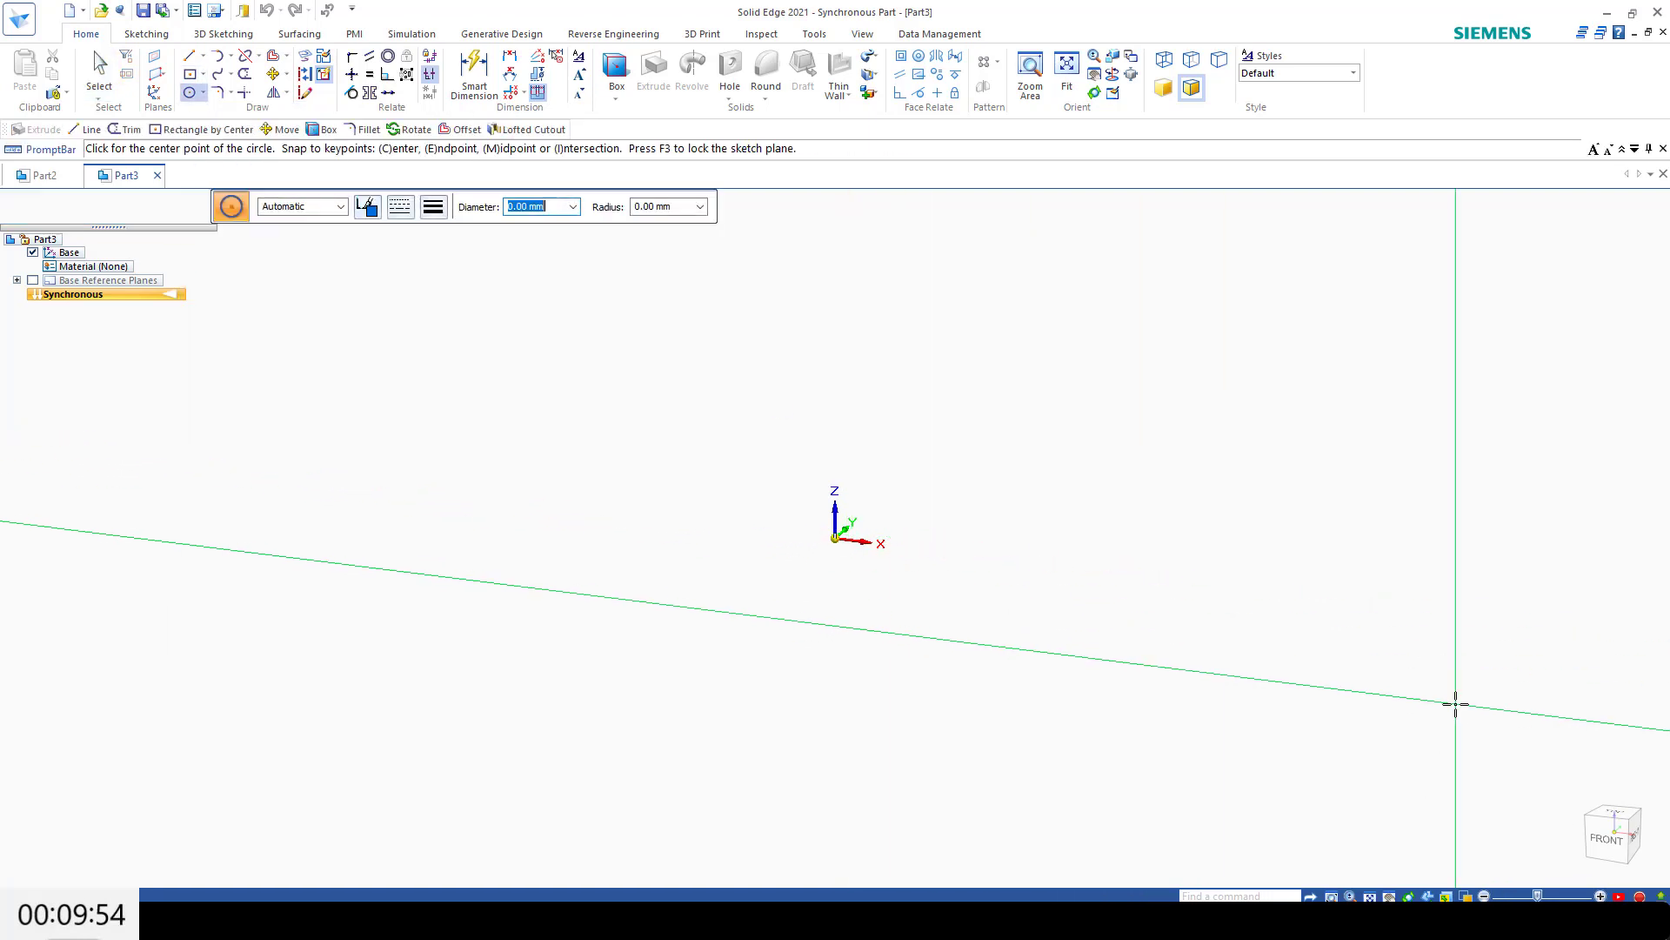
left_click(1614, 815)
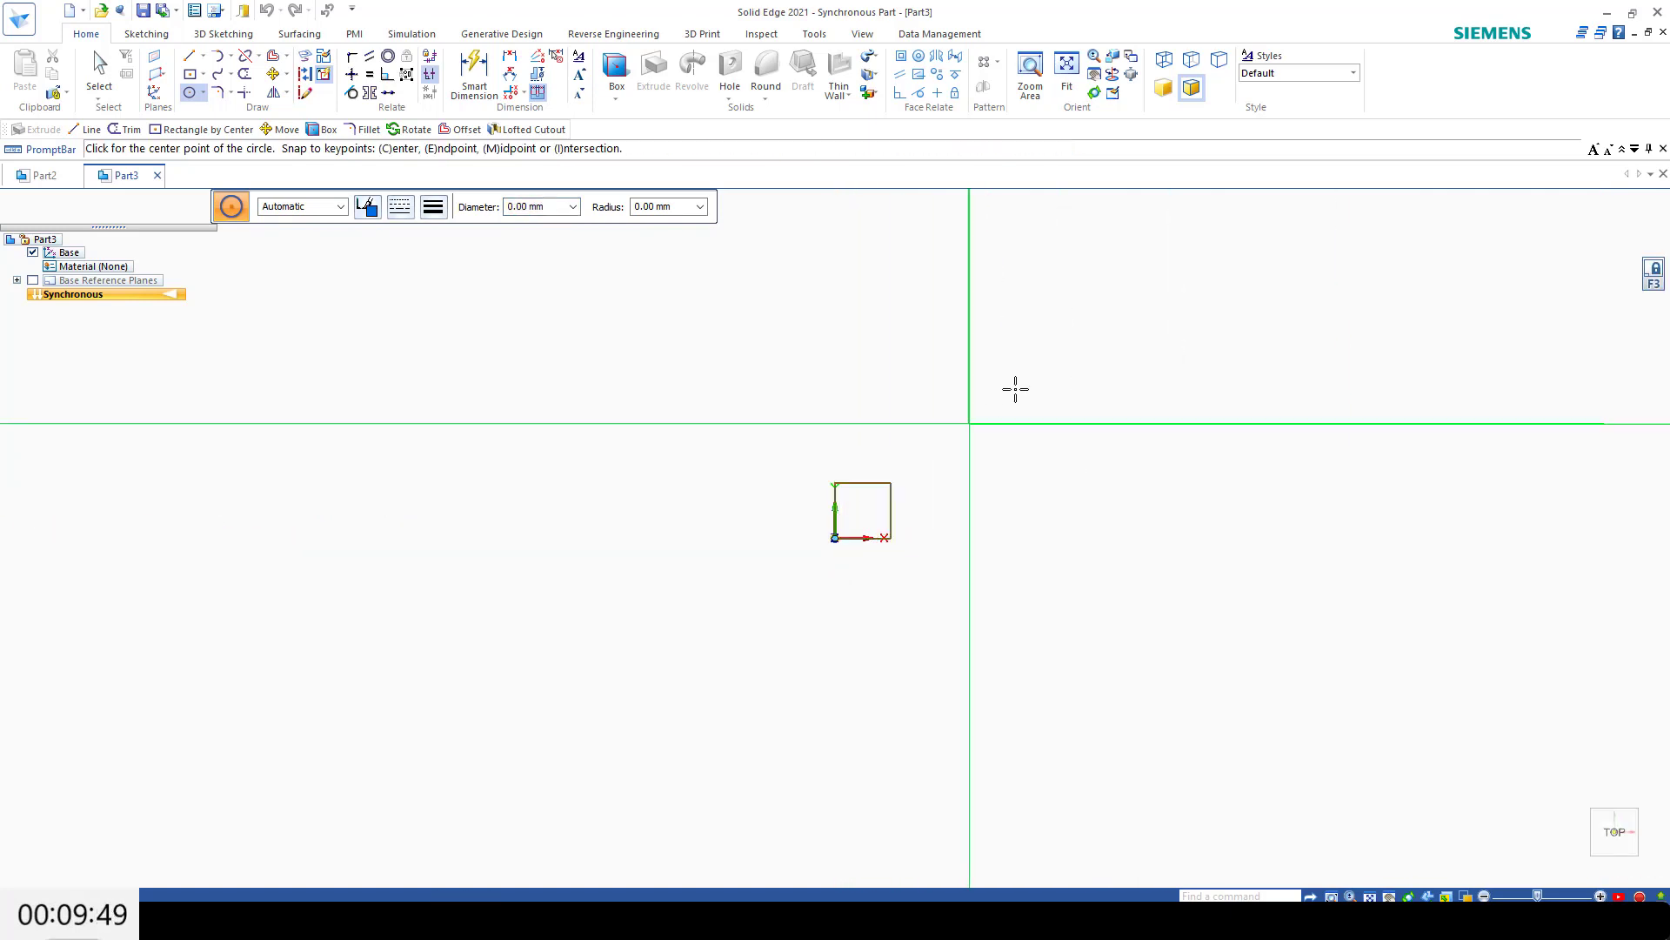
left_click(835, 537)
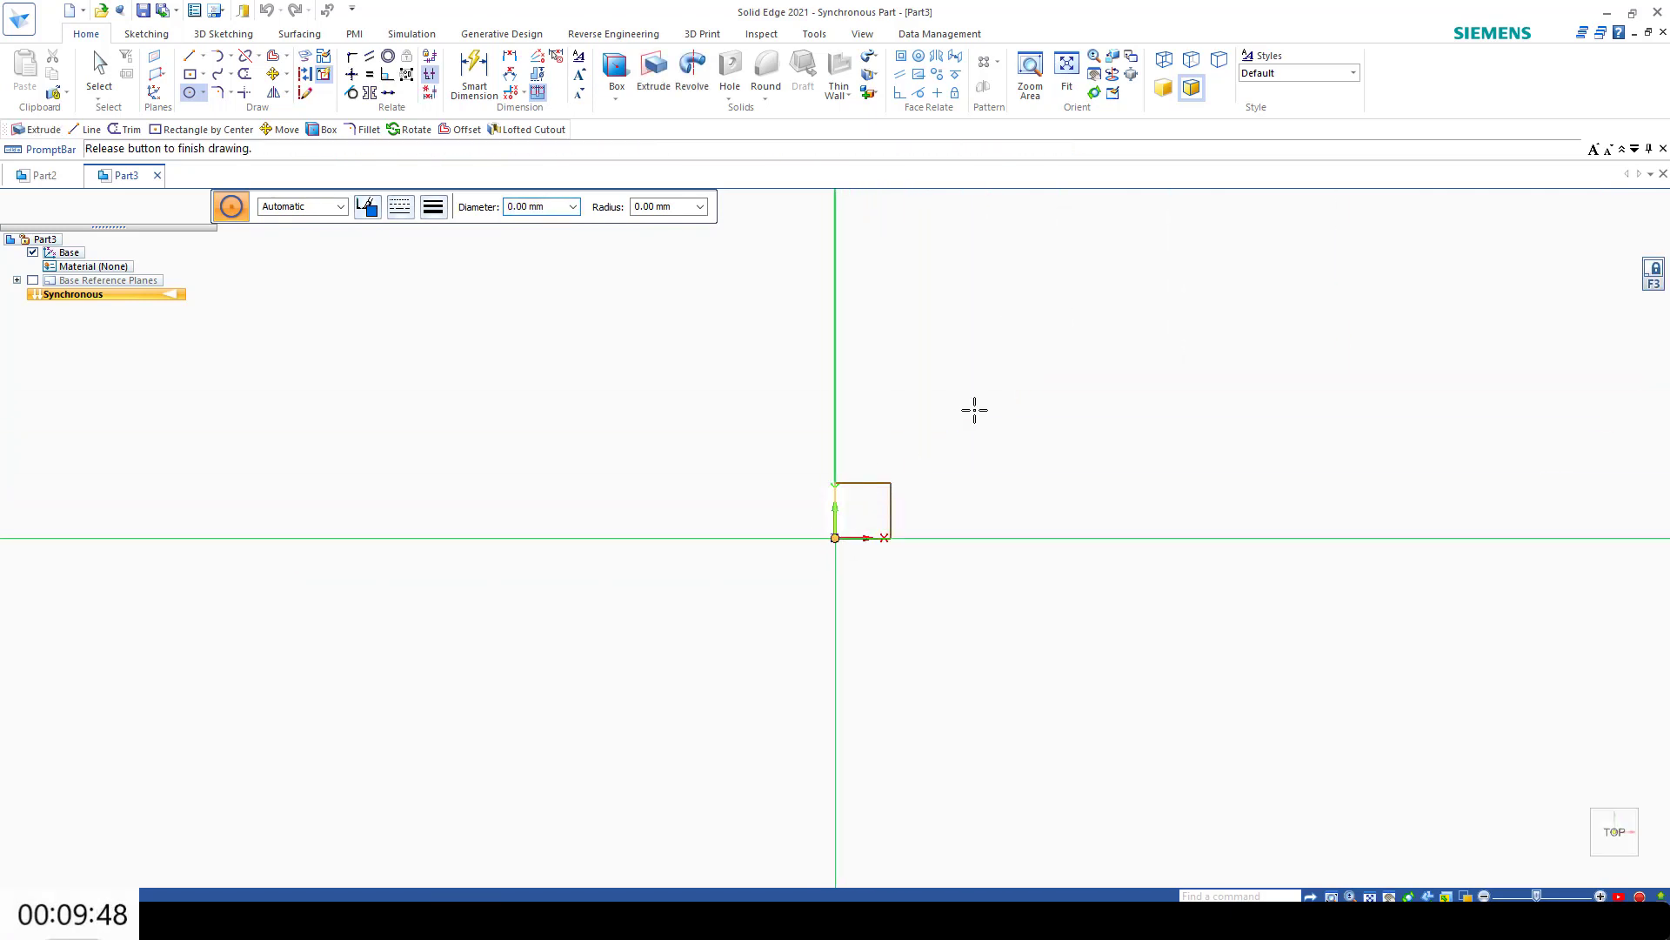
type("10")
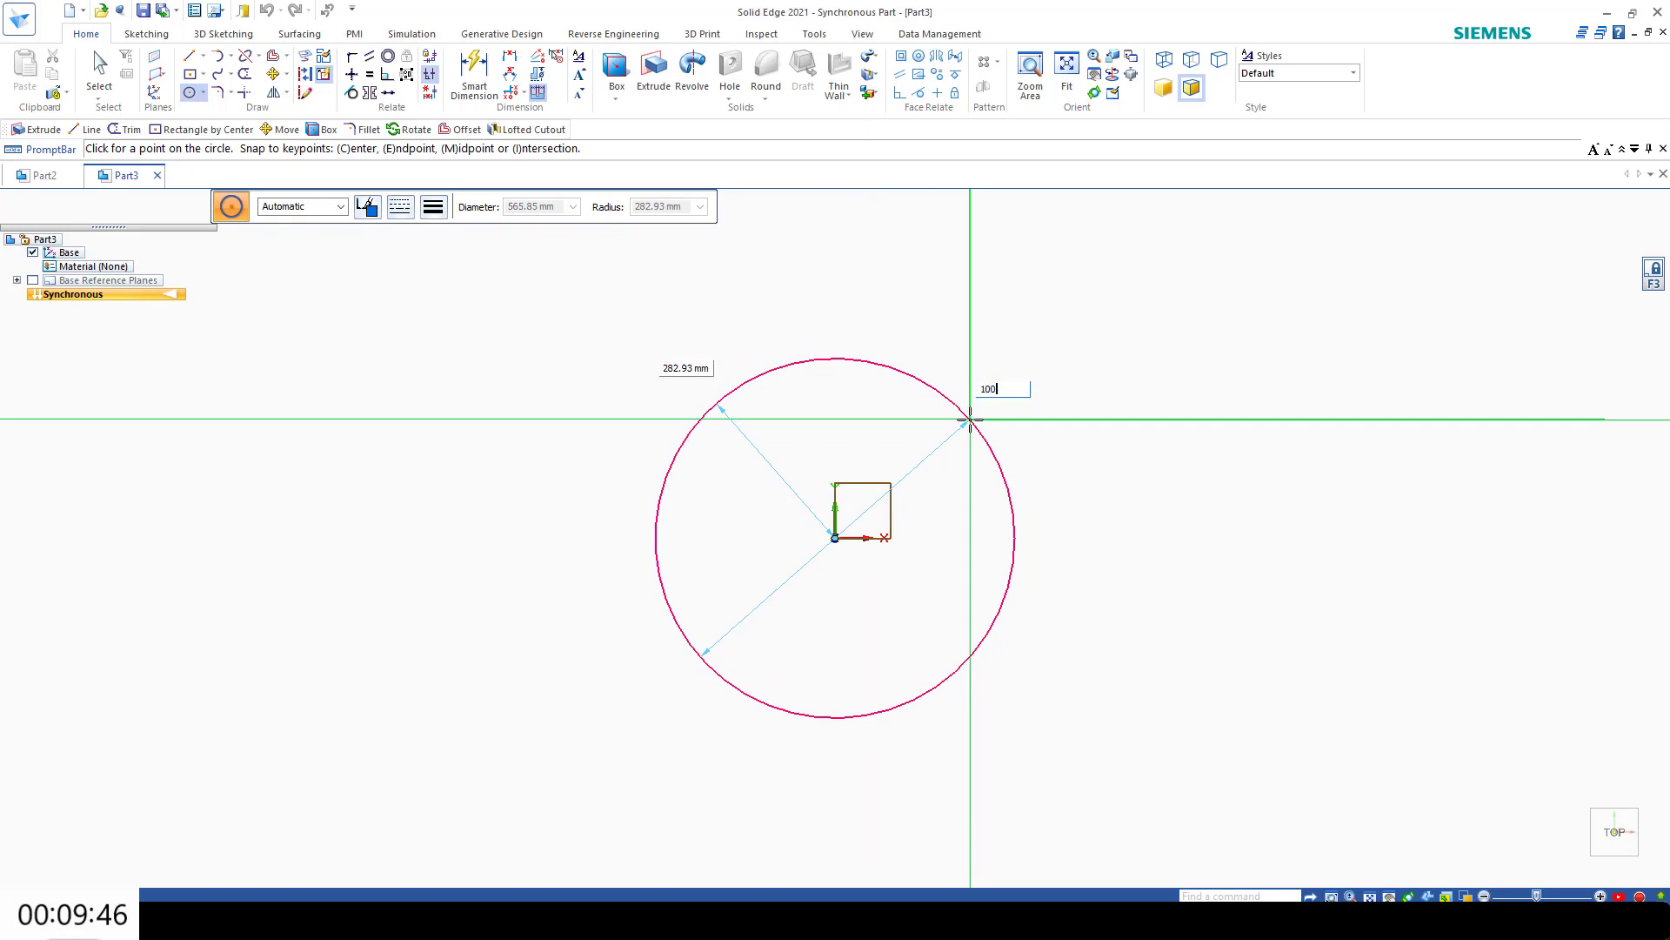
type("0")
key("Return")
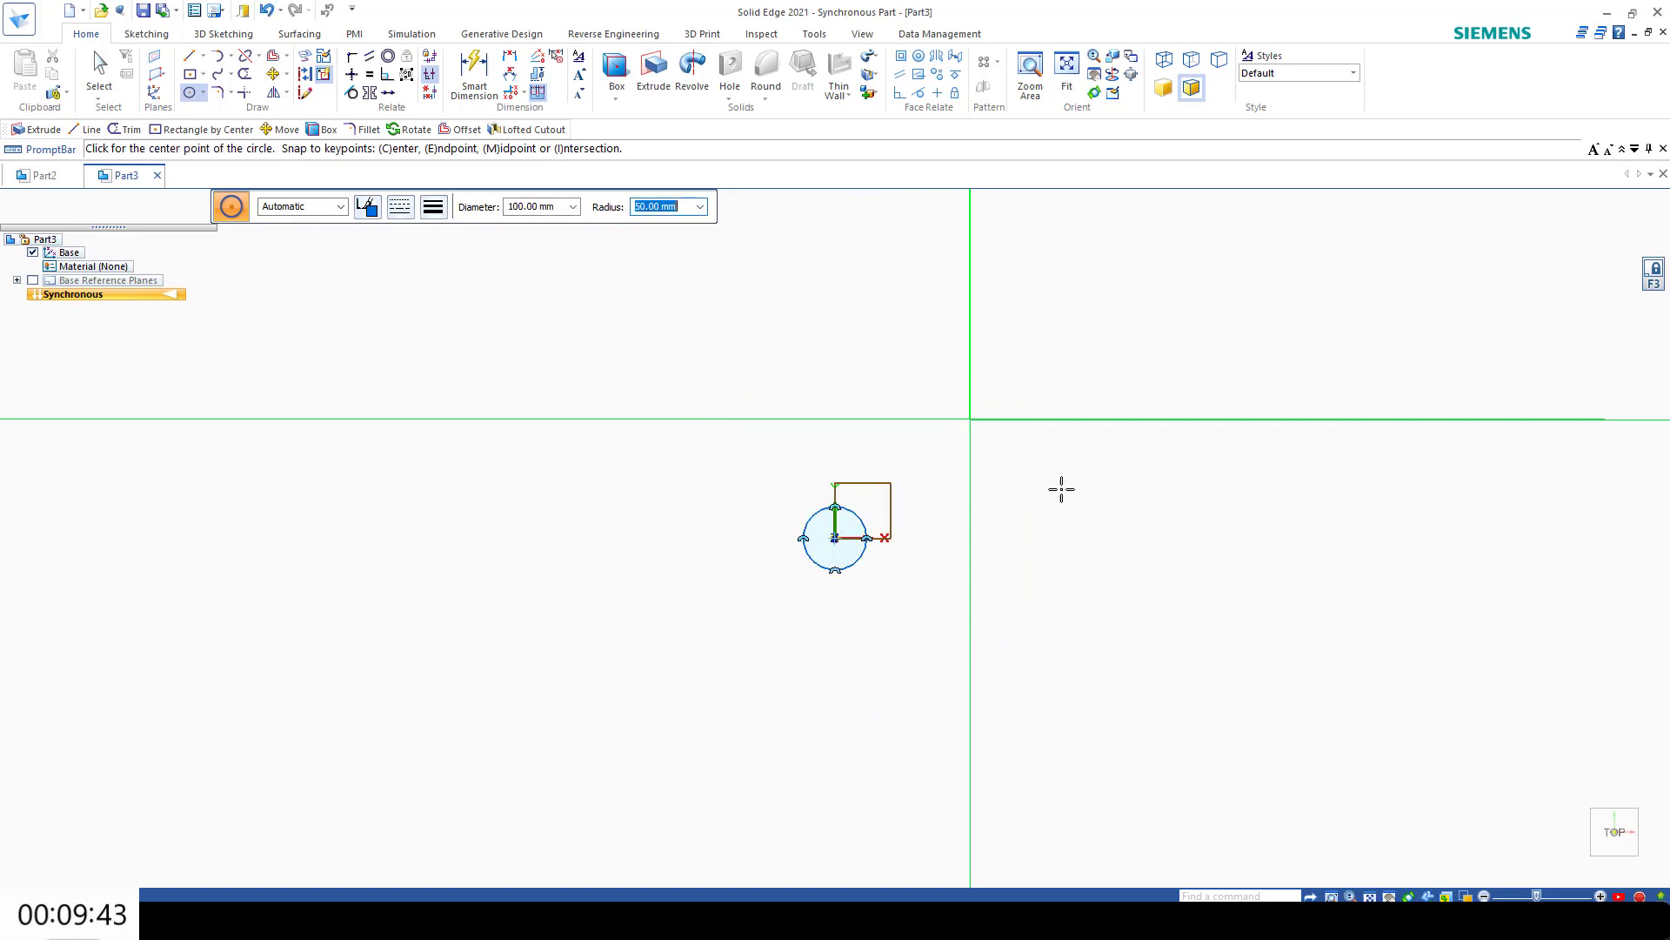
Step: Show the base reference planes and create a coincident reference plane on the Top (xy) plane
left_click(158, 60)
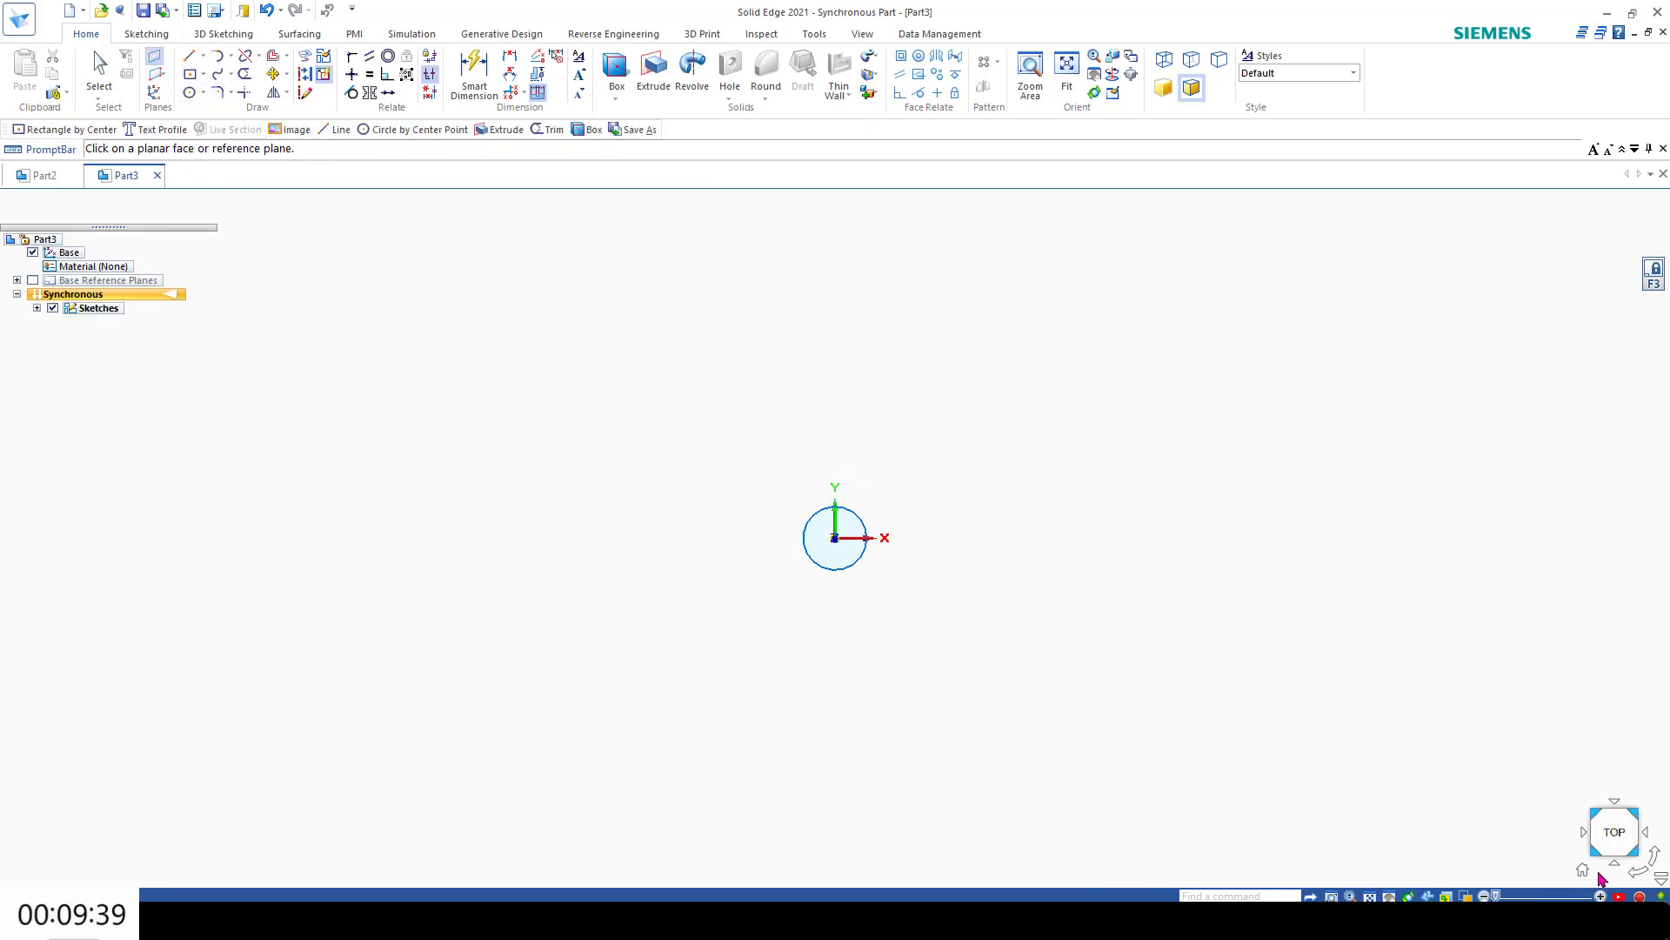
left_click(1585, 870)
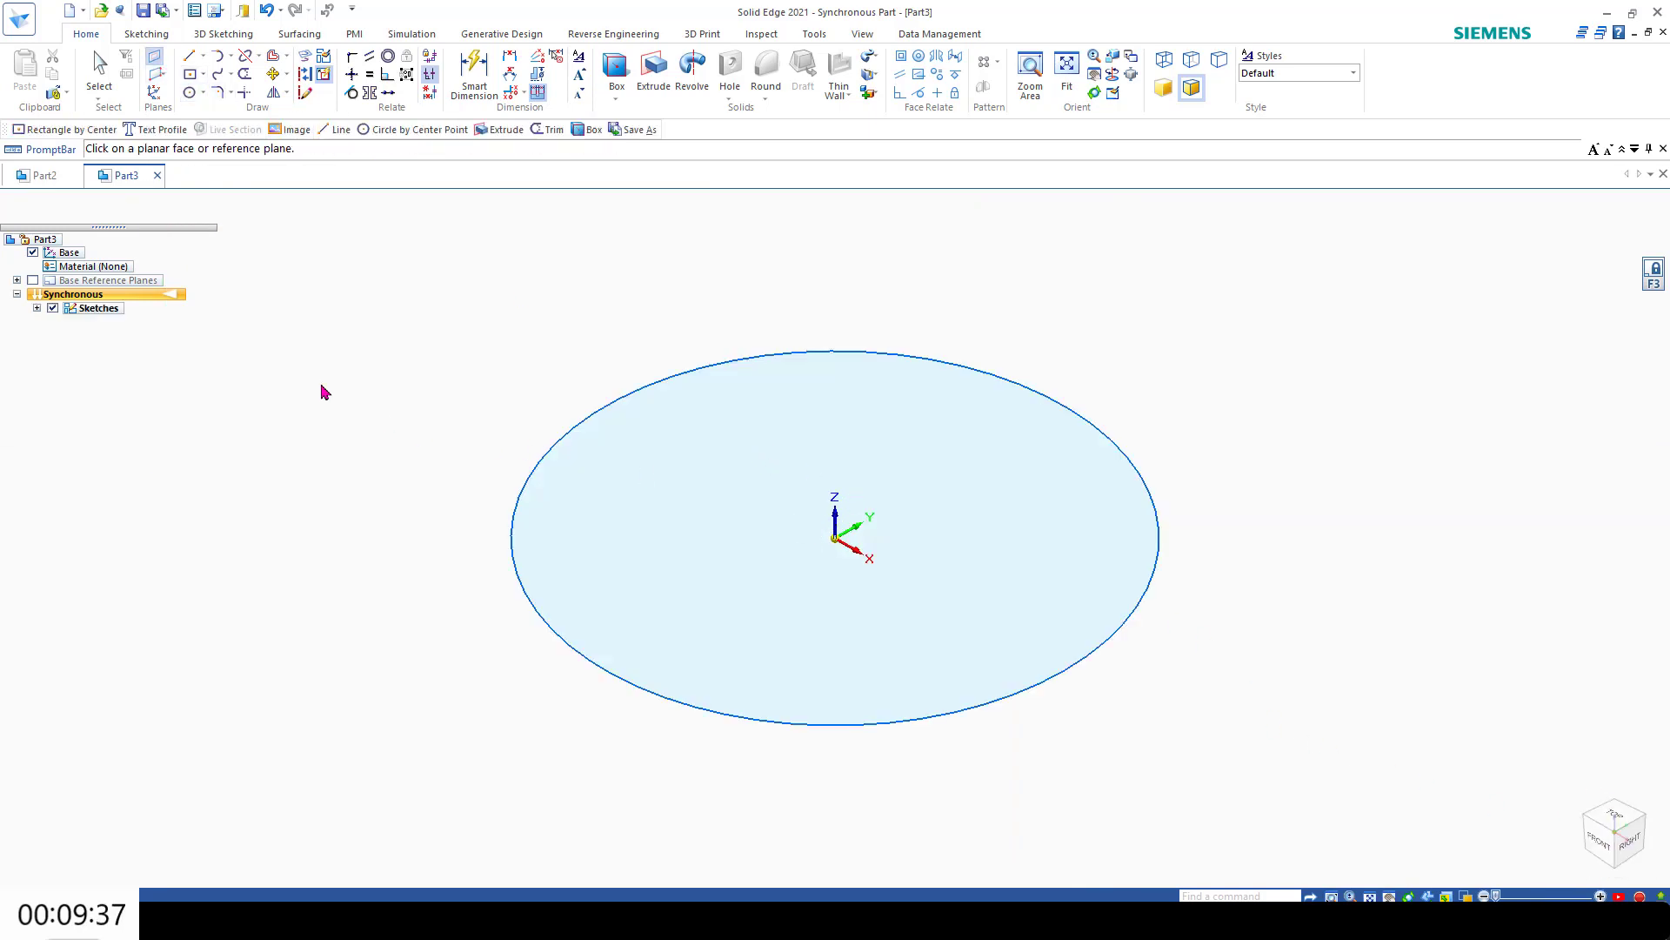
left_click(33, 280)
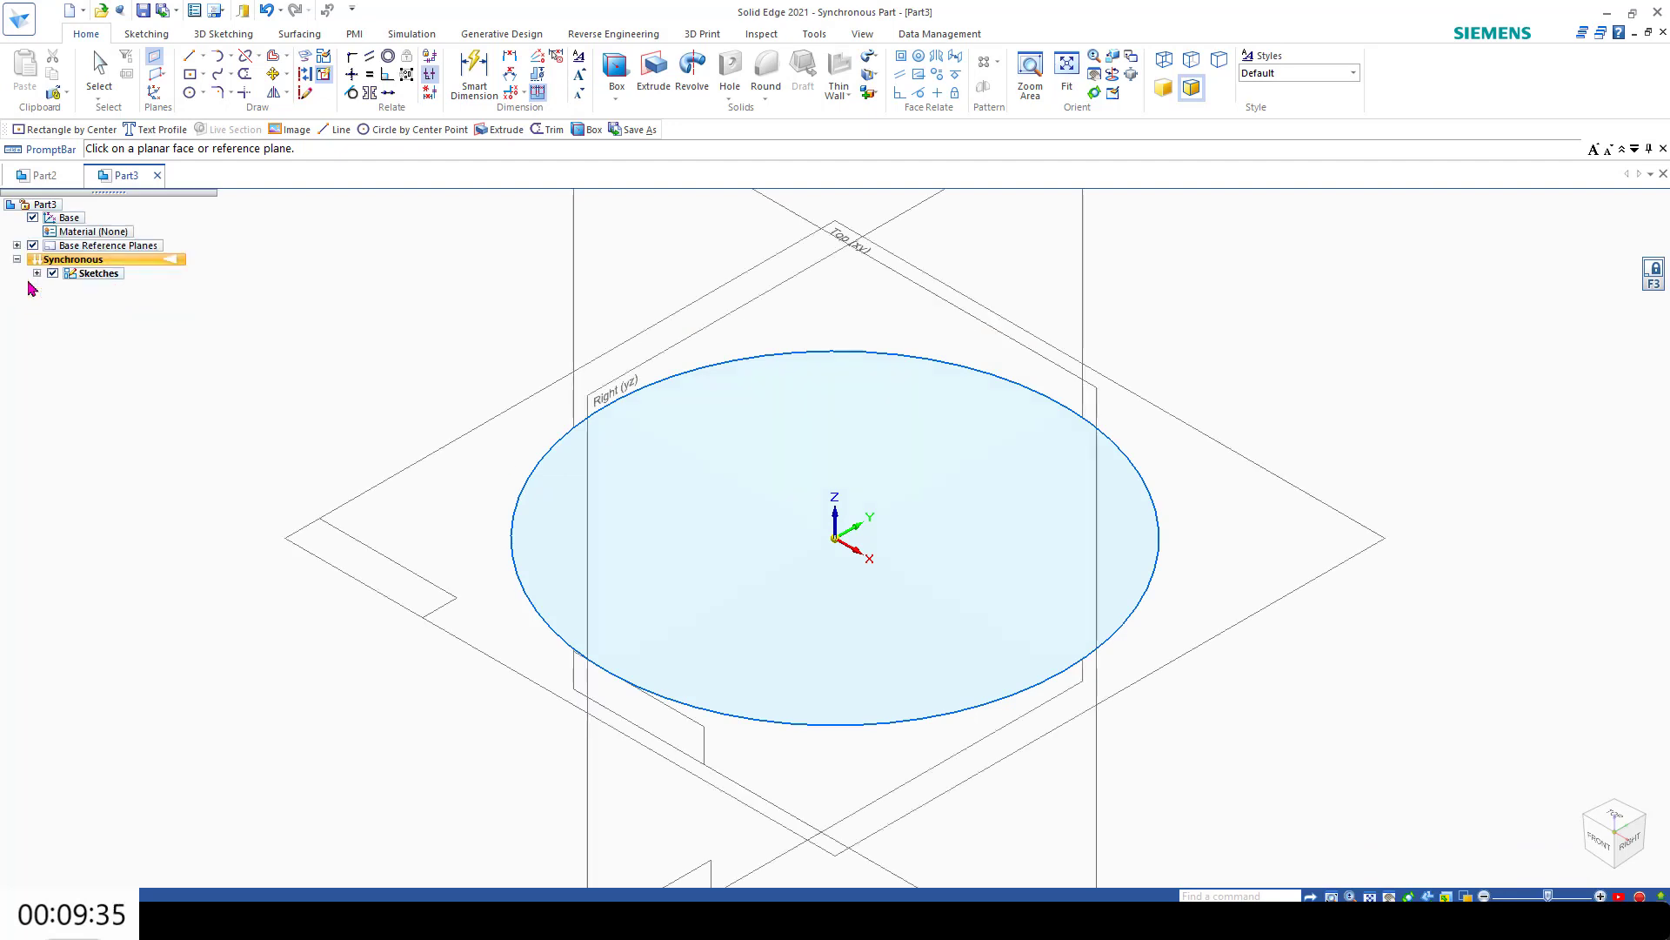
left_click(404, 522)
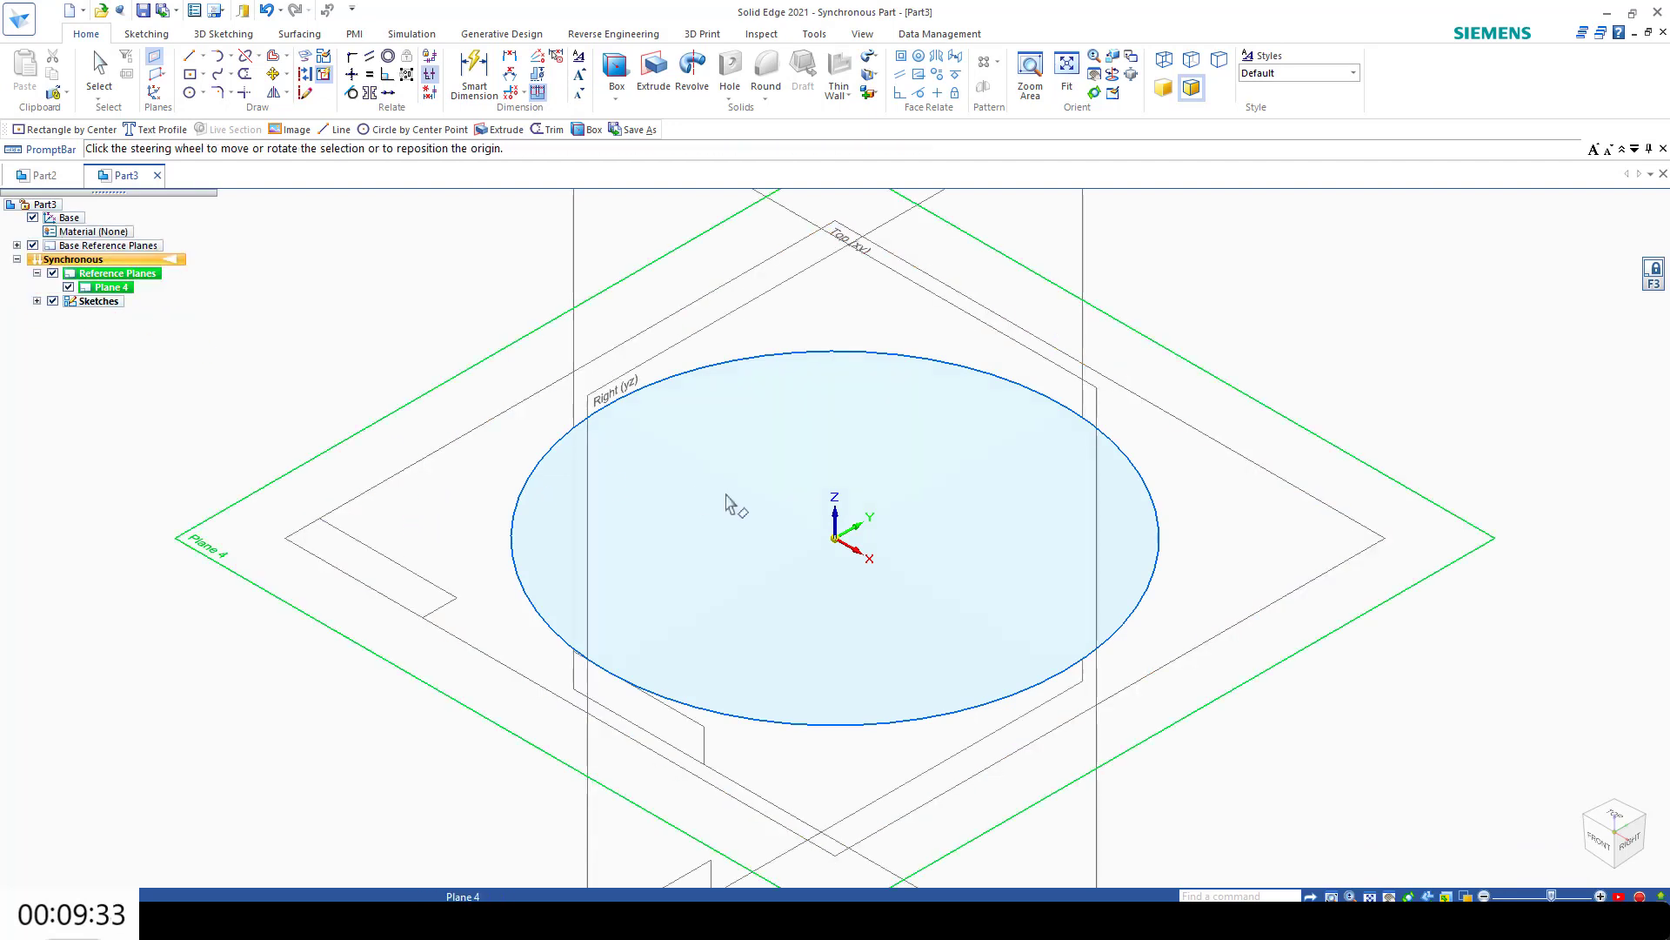
Step: Move the new reference plane 100 mm upward along the Z axis and clear the selection
left_click(834, 505)
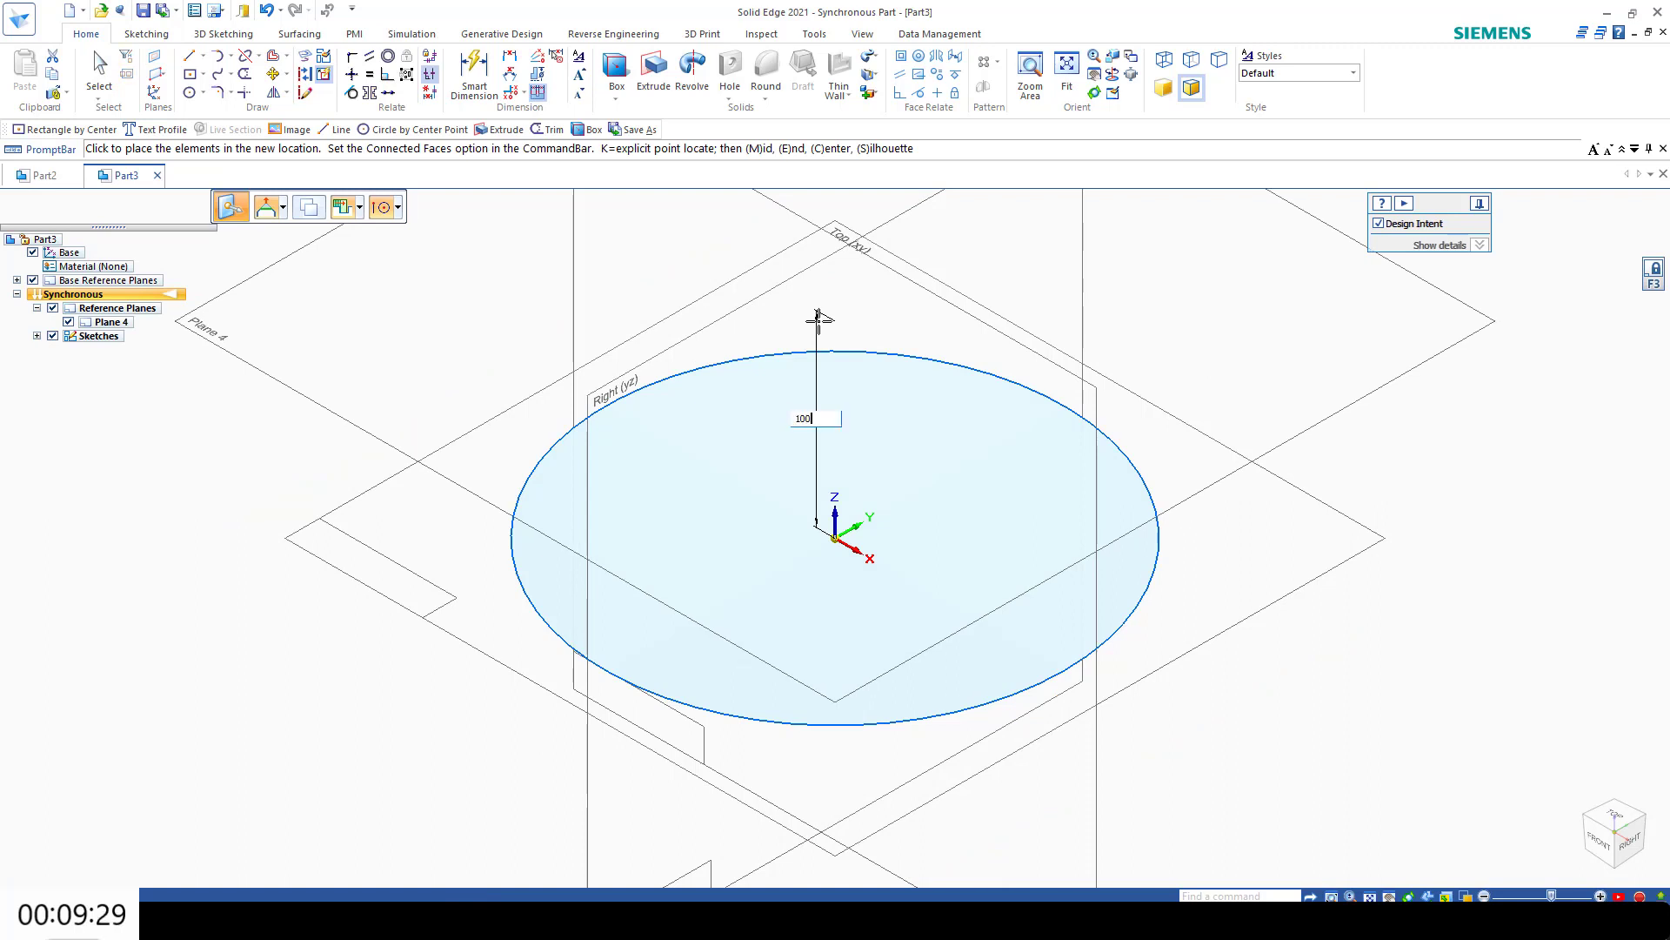
key("Return")
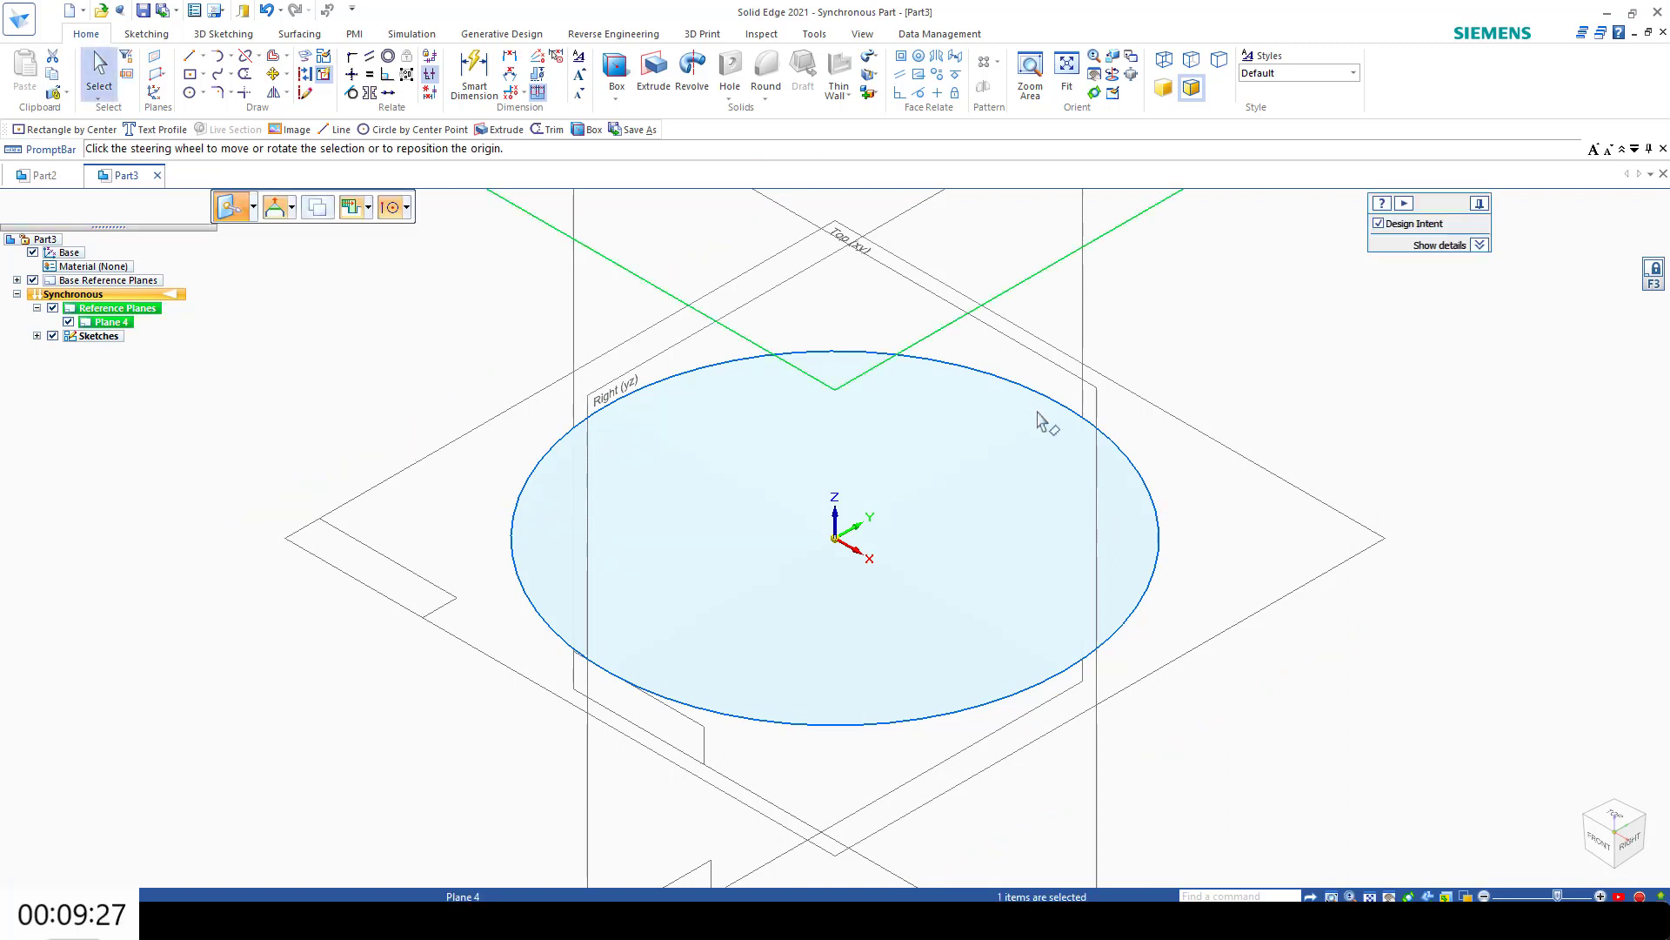
middle_click_drag(1037, 412, 1029, 616, "shift")
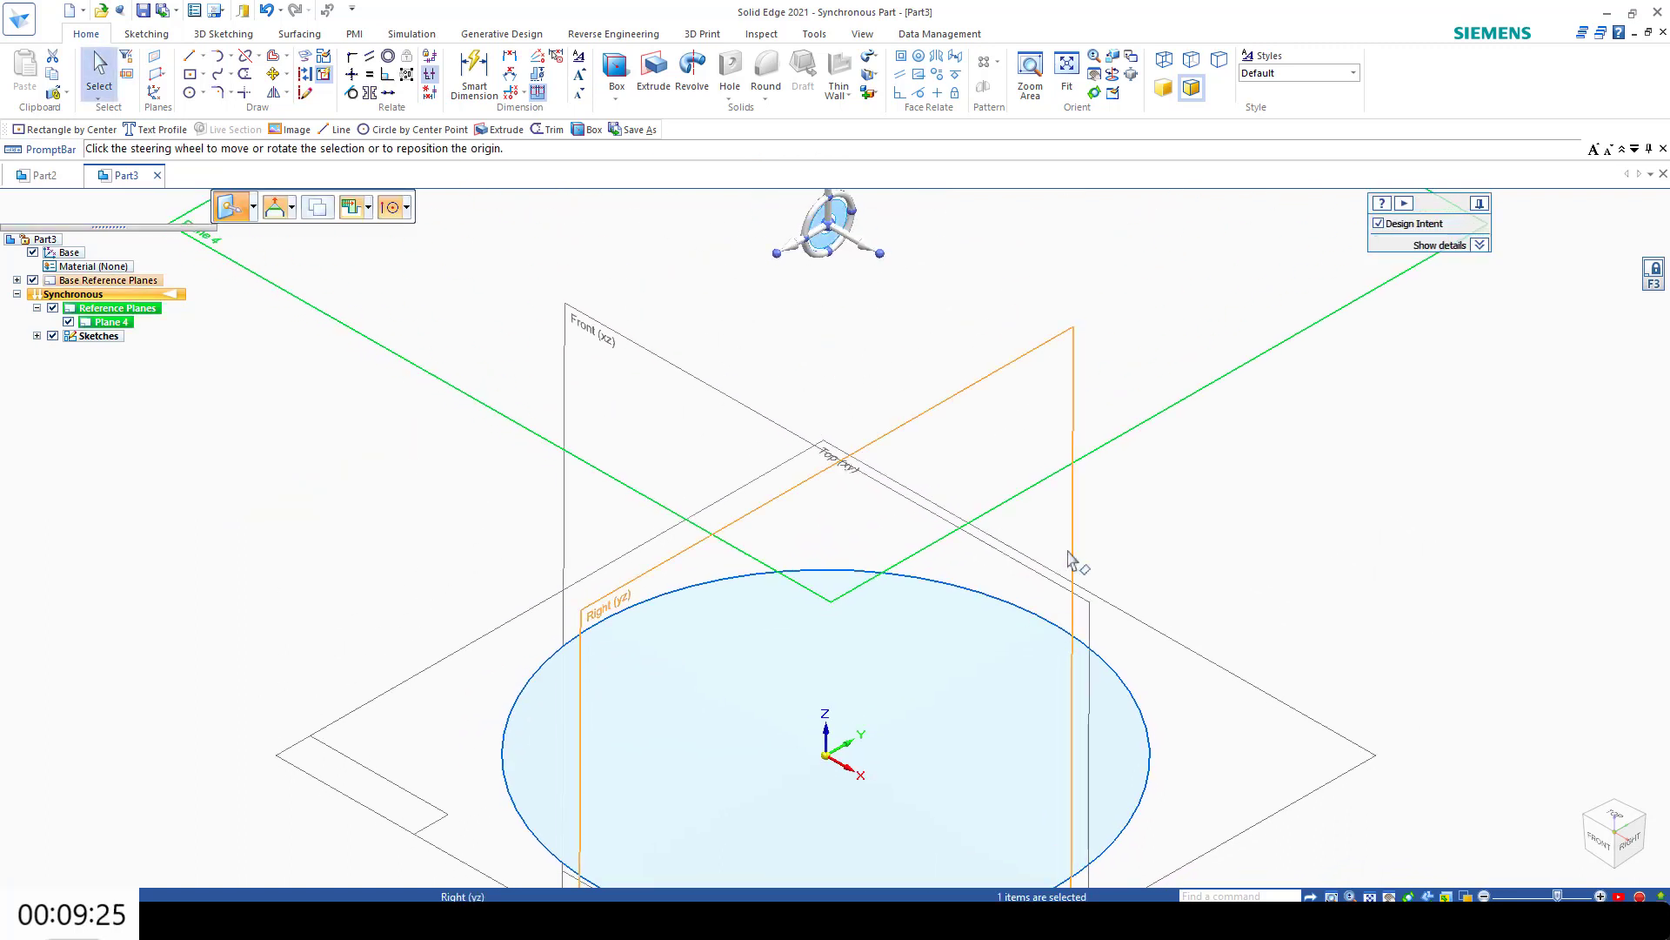
right_click(1432, 644)
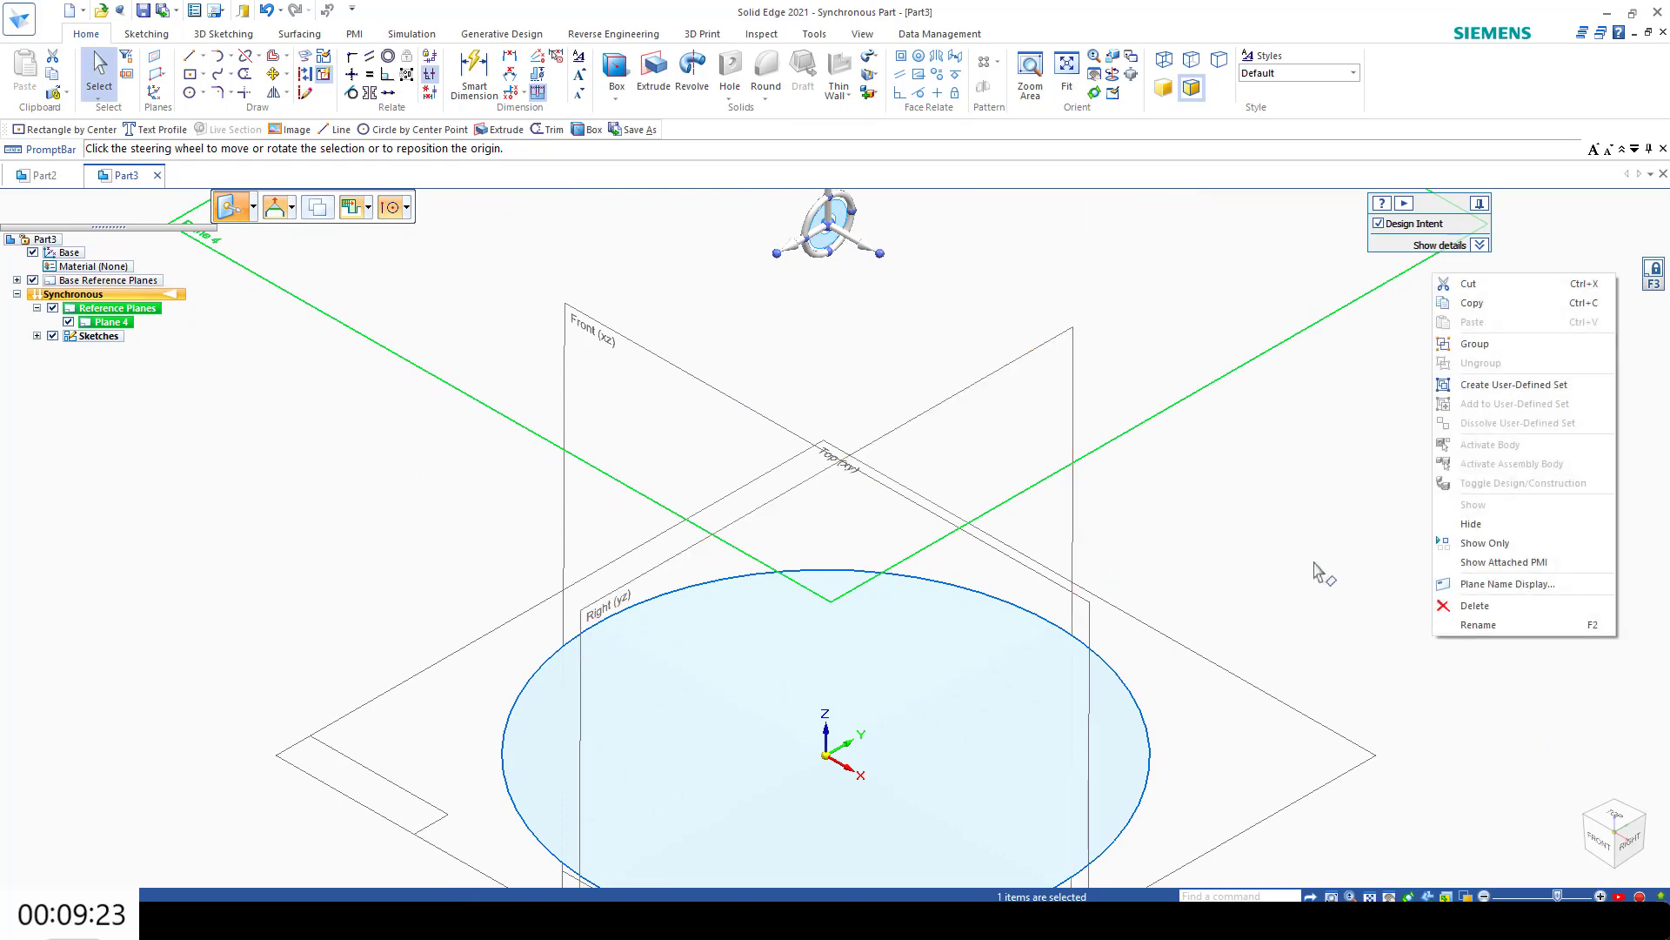
left_click(241, 385)
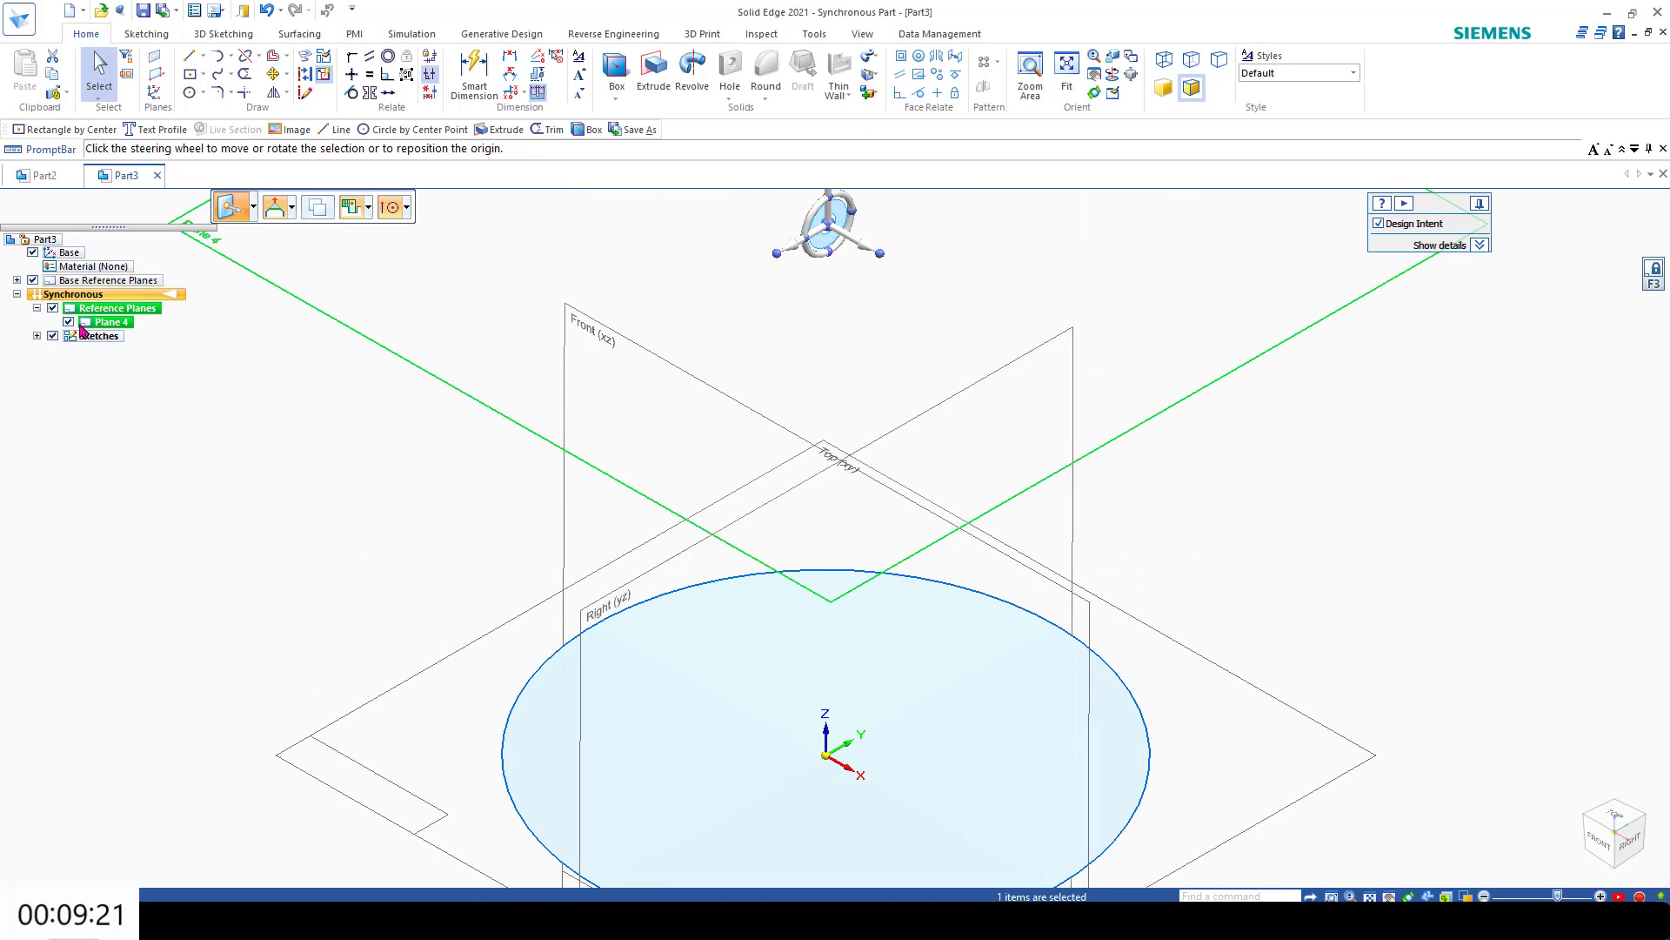
scroll(328, 468, "up", 3)
scroll(318, 469, "down", 2)
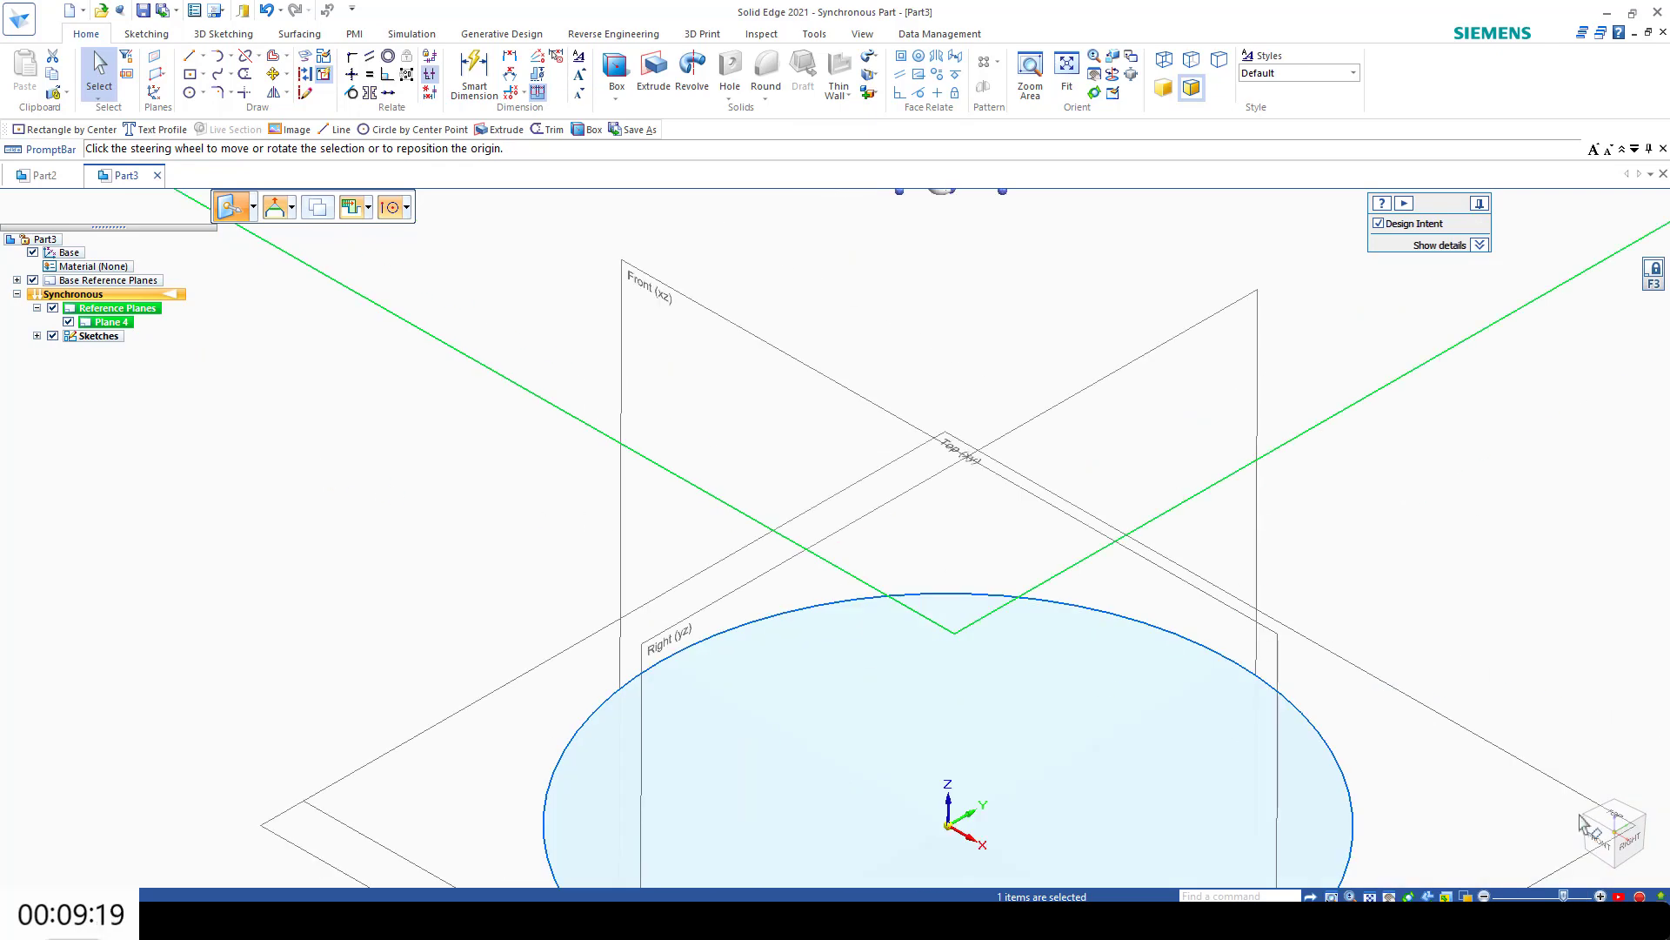
scroll(1581, 753, "down", 3)
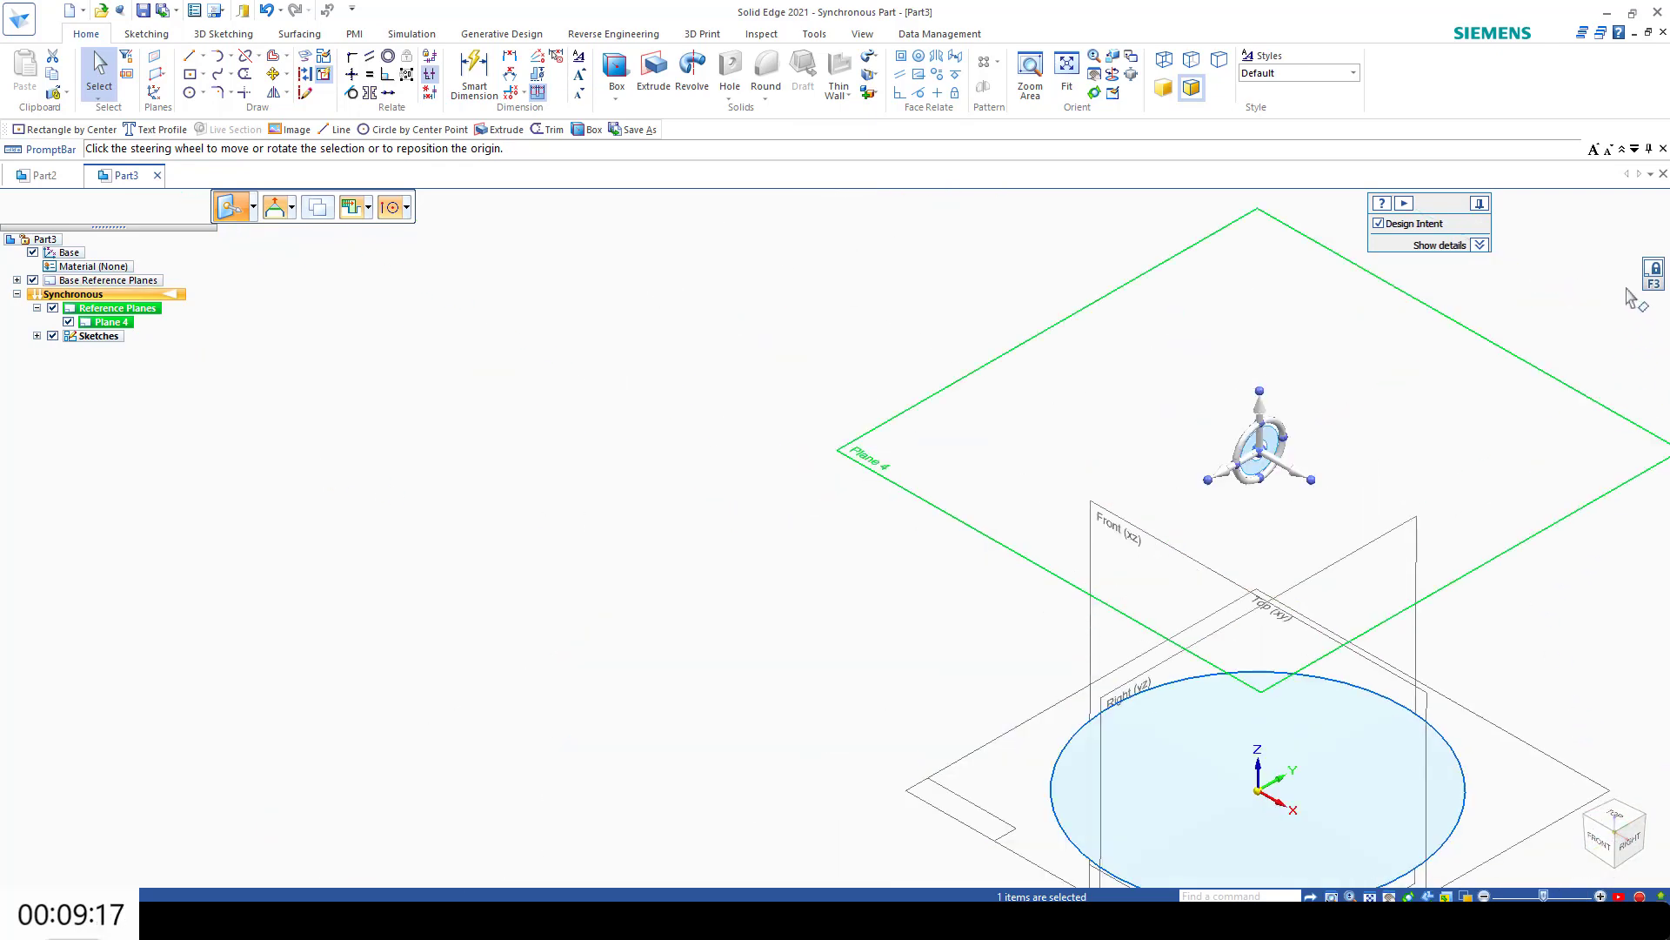
key("Escape")
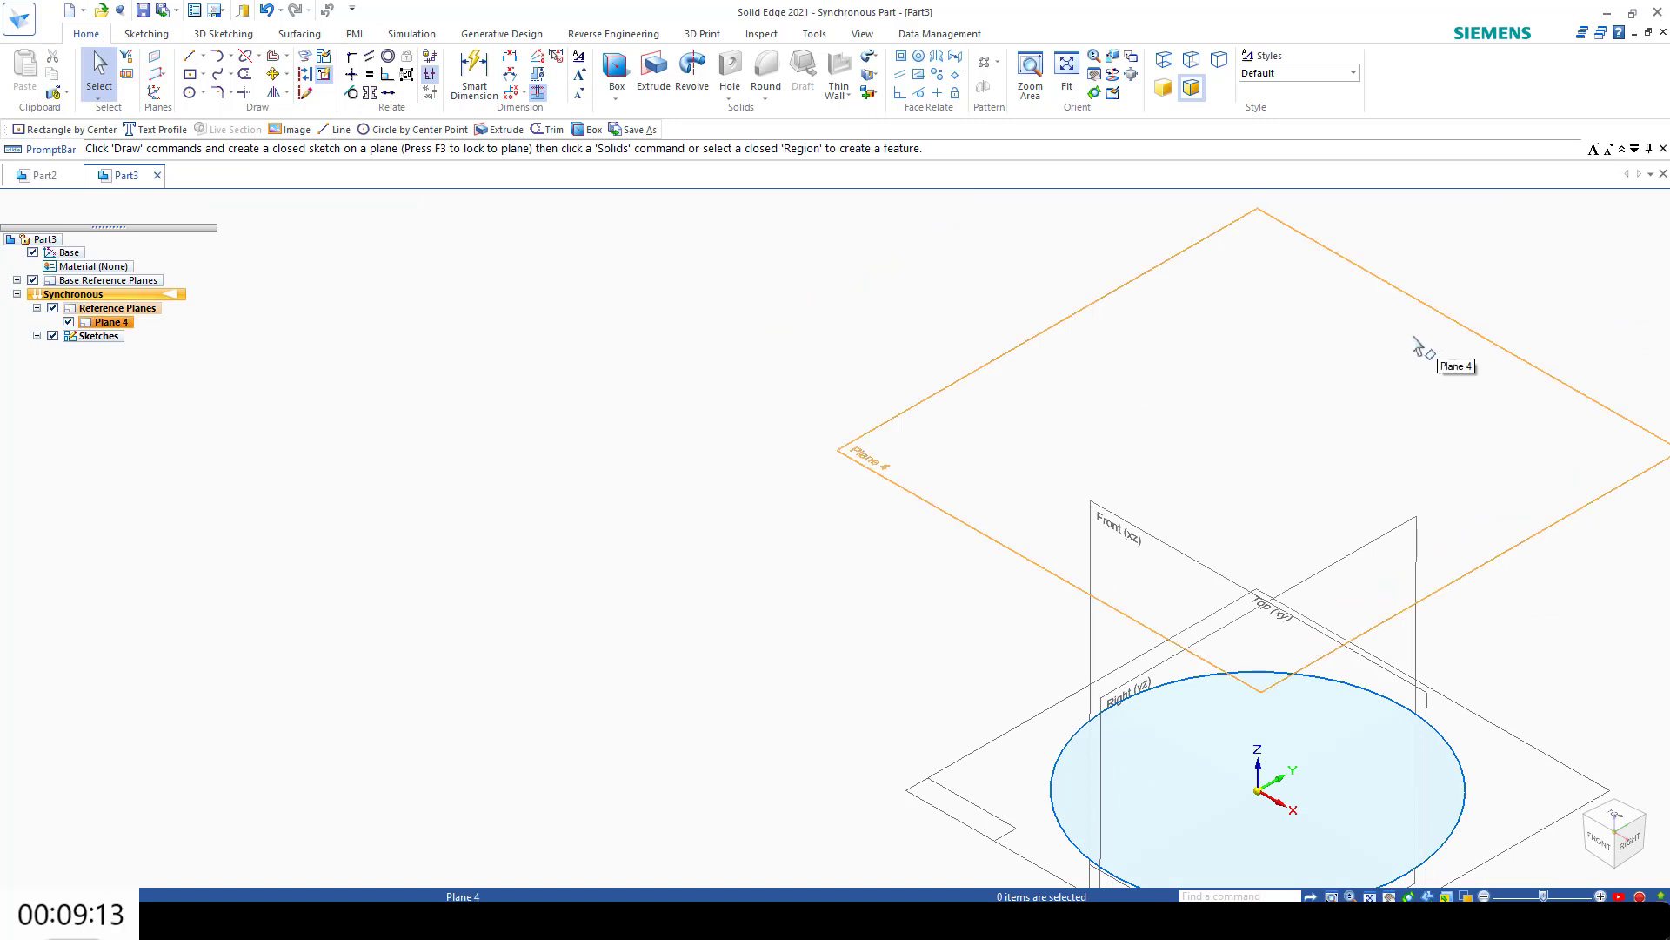
Step: Sketch a six-sided polygon by midpoint on Plane 4, centred on the origin with a 50 mm distance and 0° angle, and unlock the plane
left_click(202, 74)
left_click(250, 154)
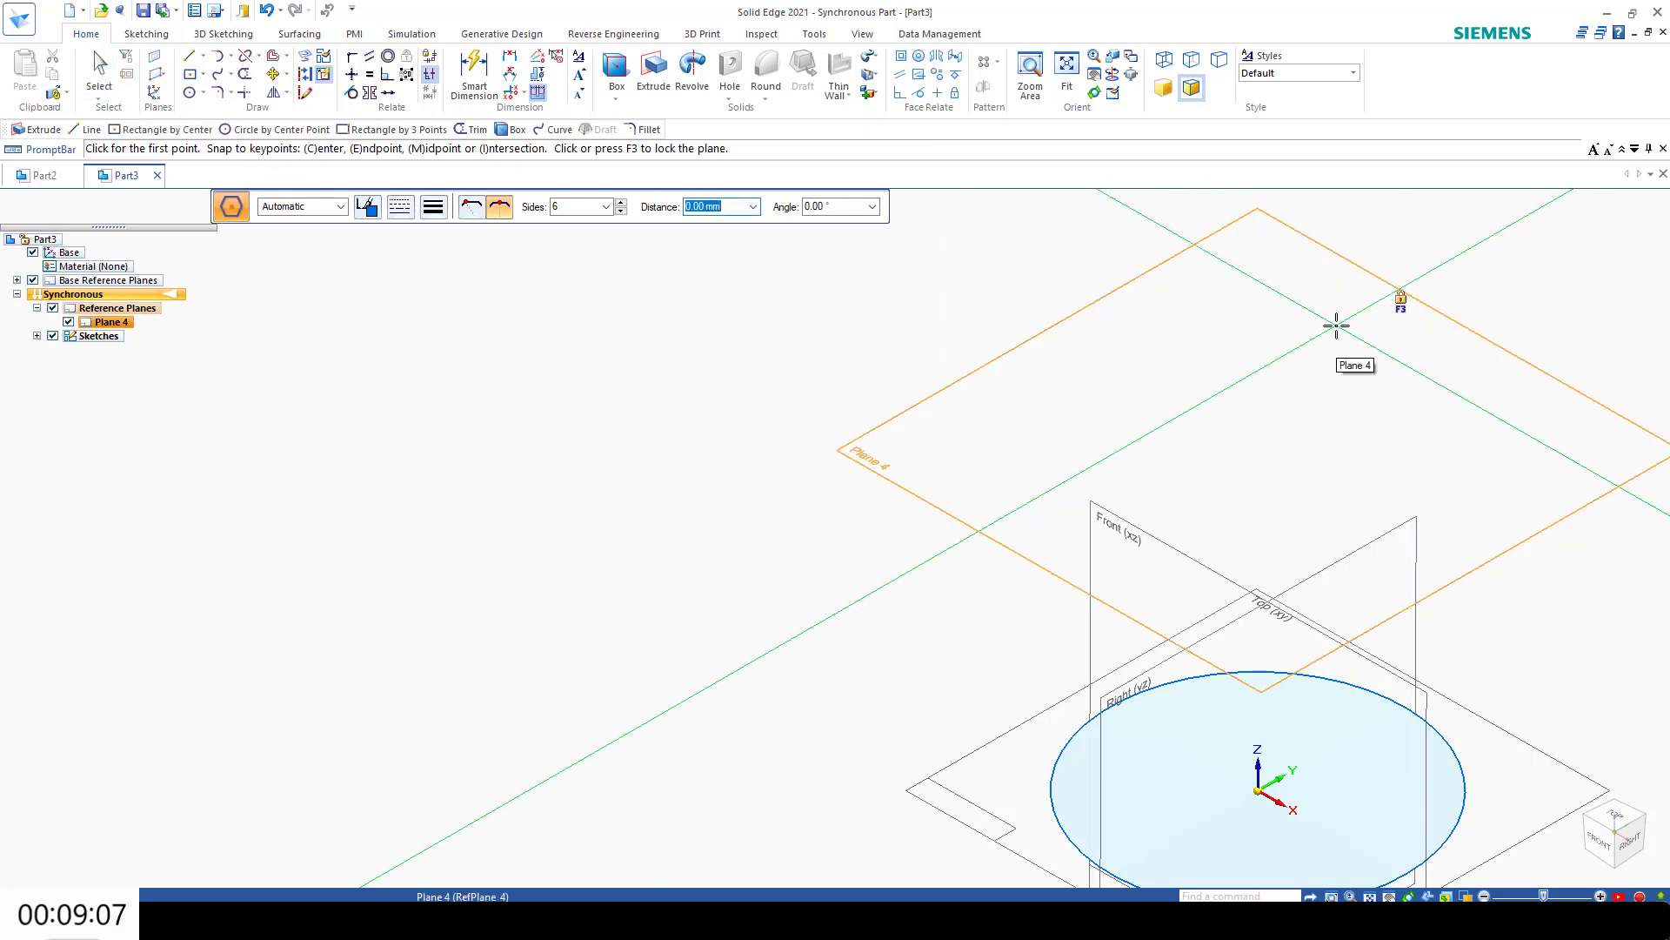
left_click(1336, 326)
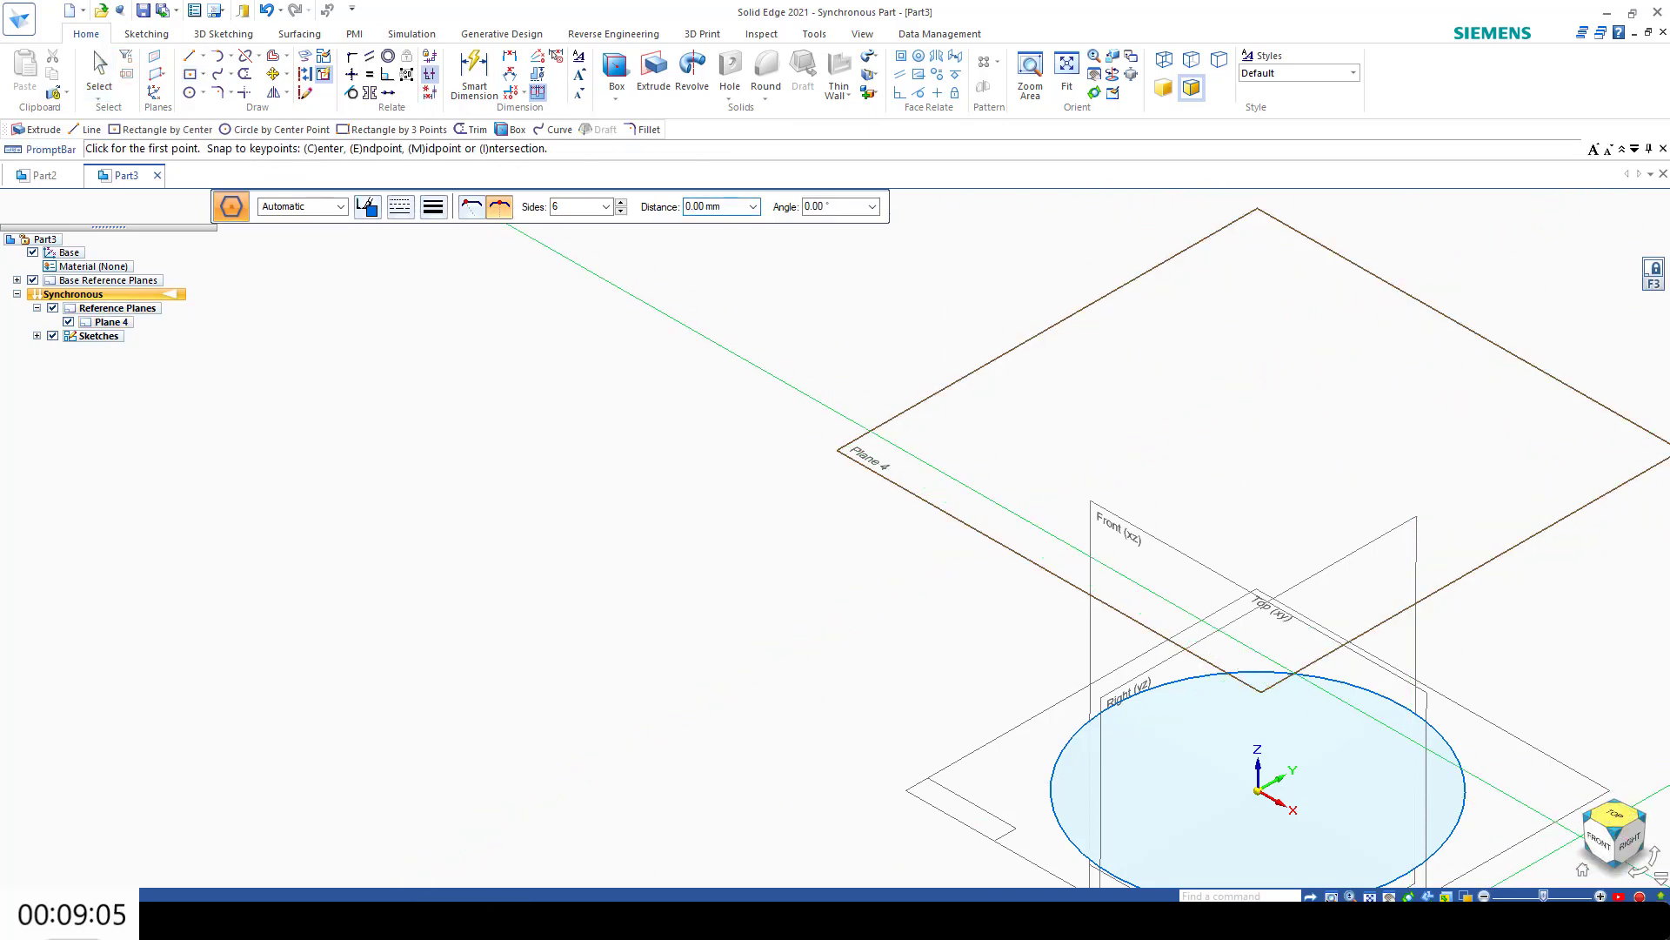
left_click(835, 538)
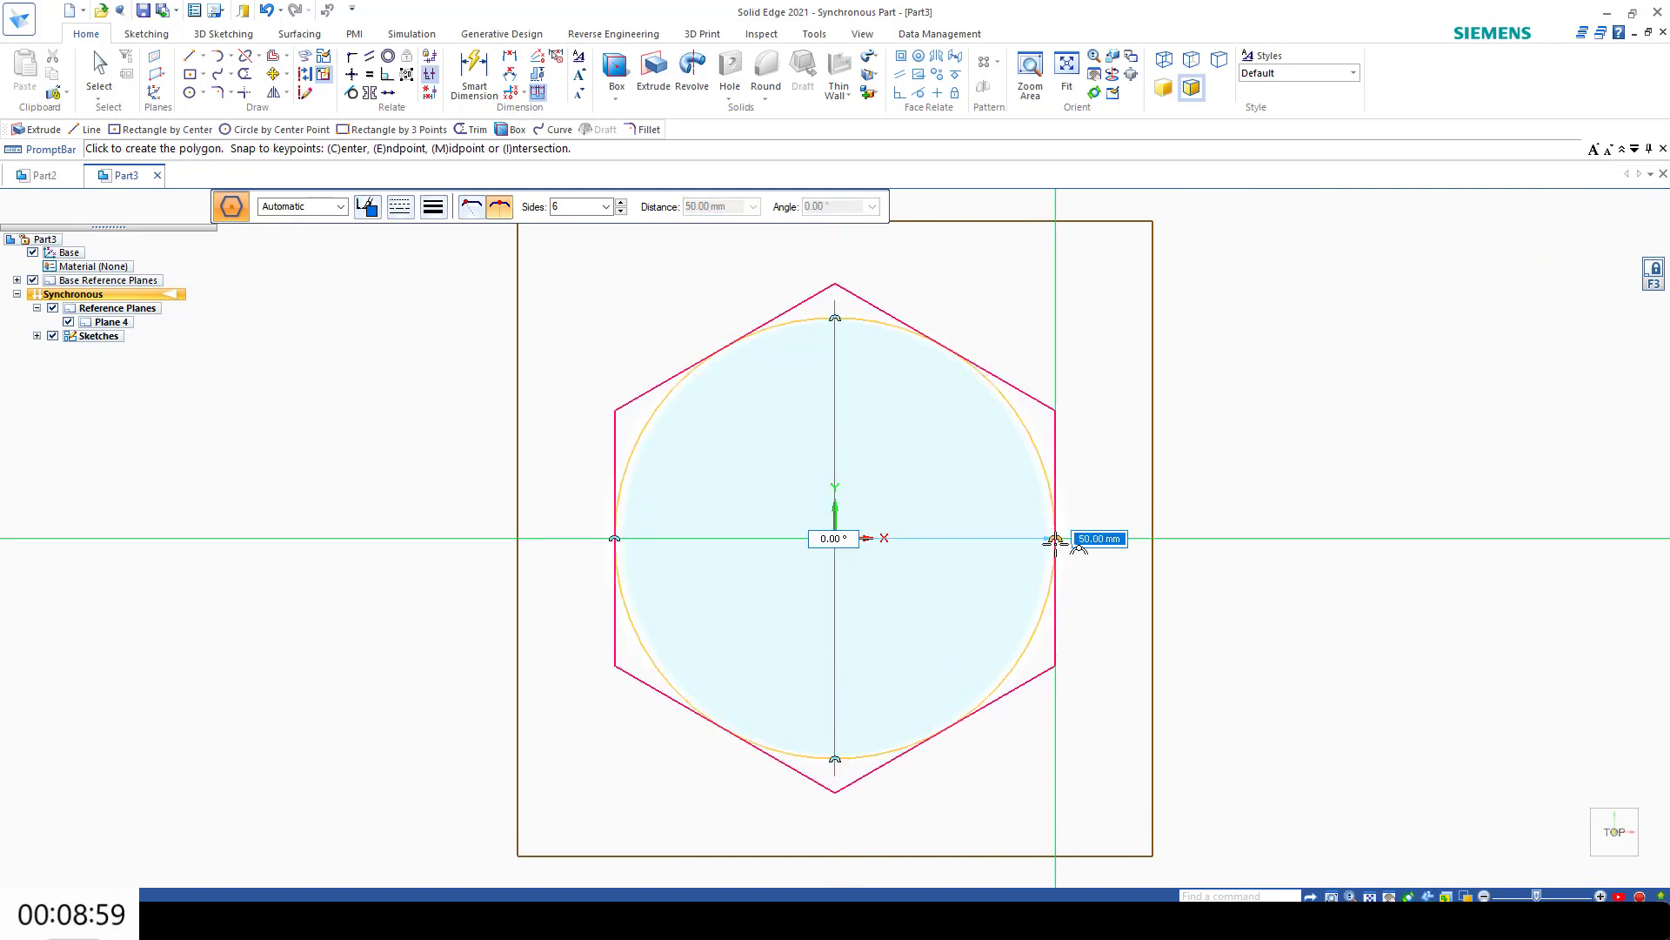
type("50")
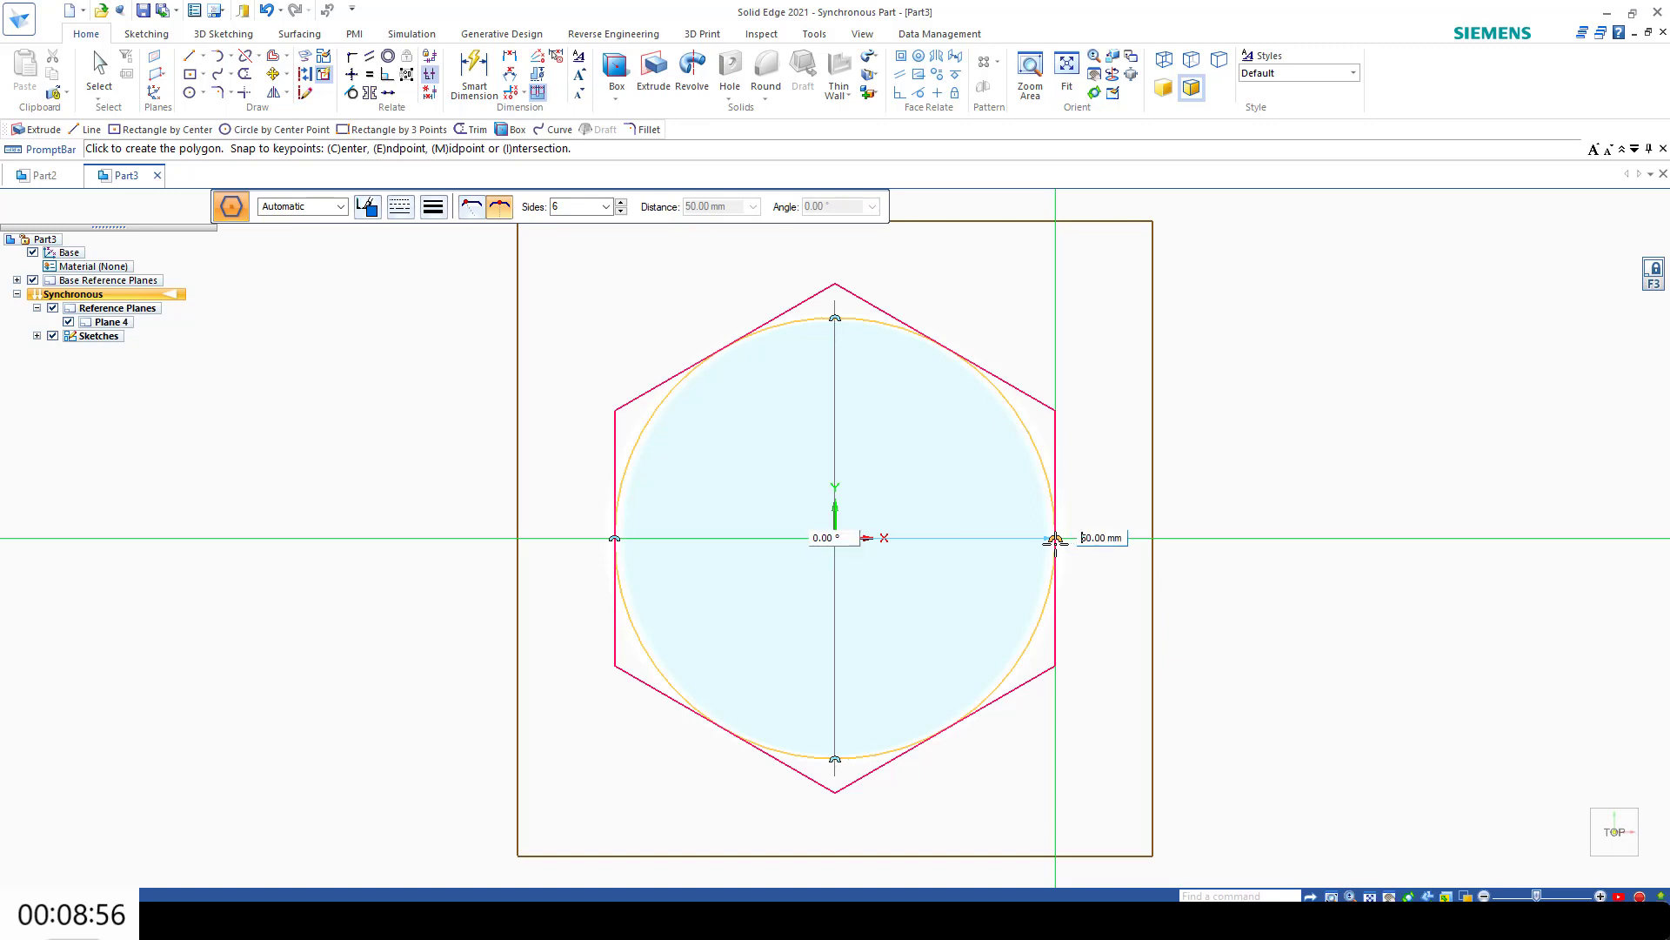
key("Return")
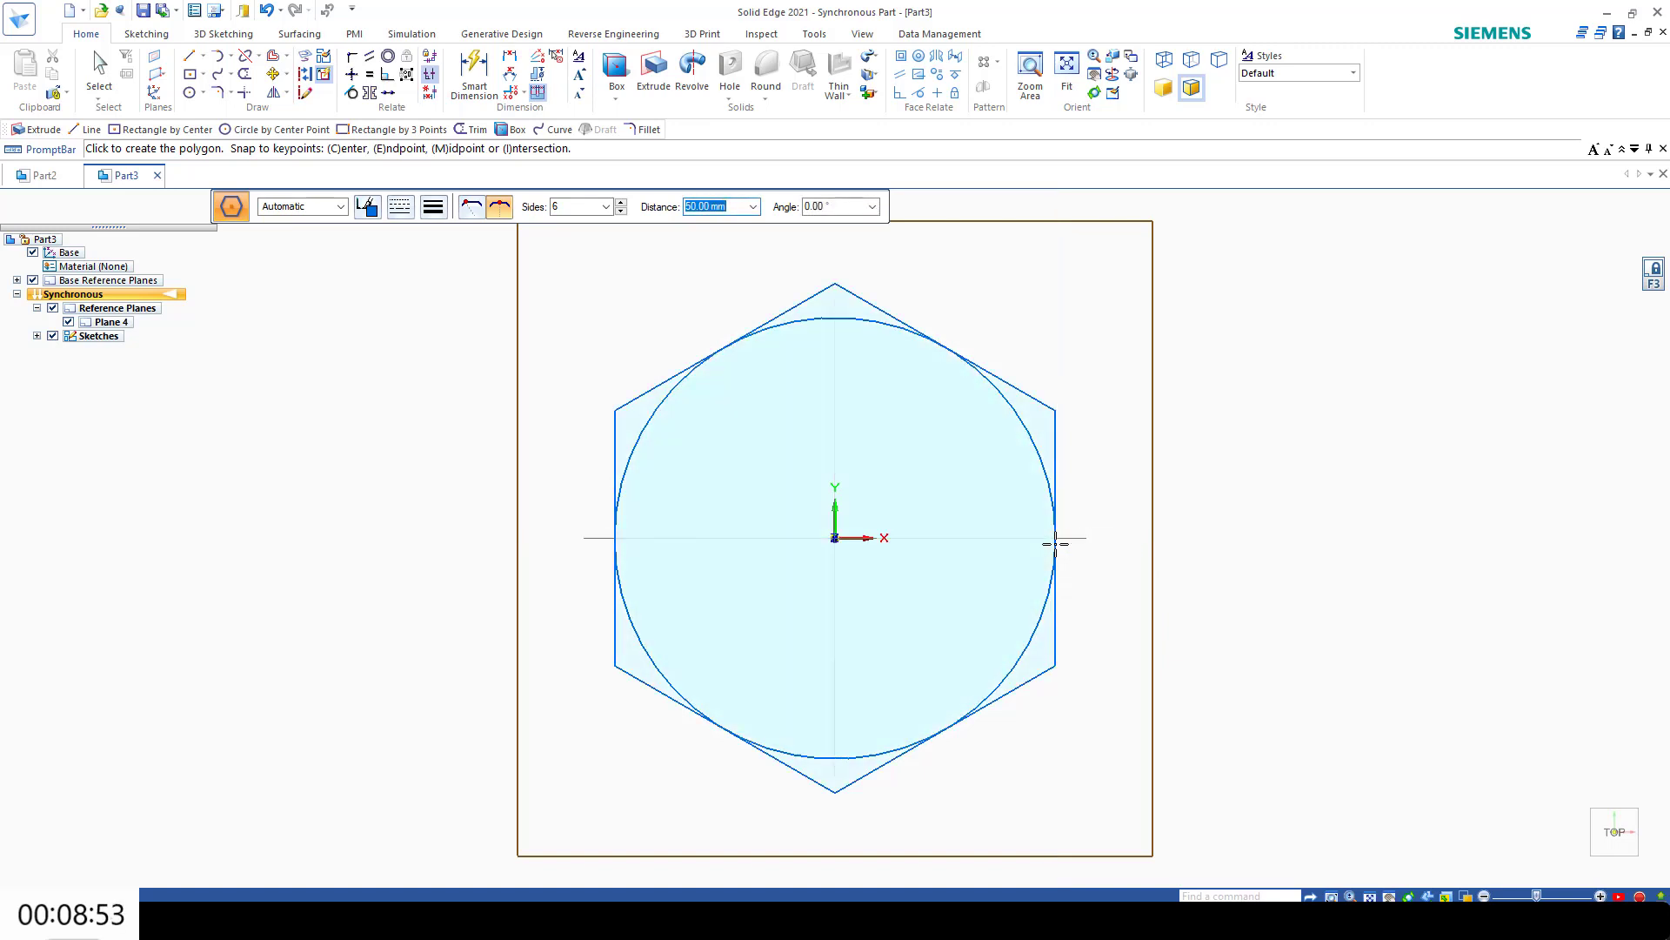
left_click(499, 208)
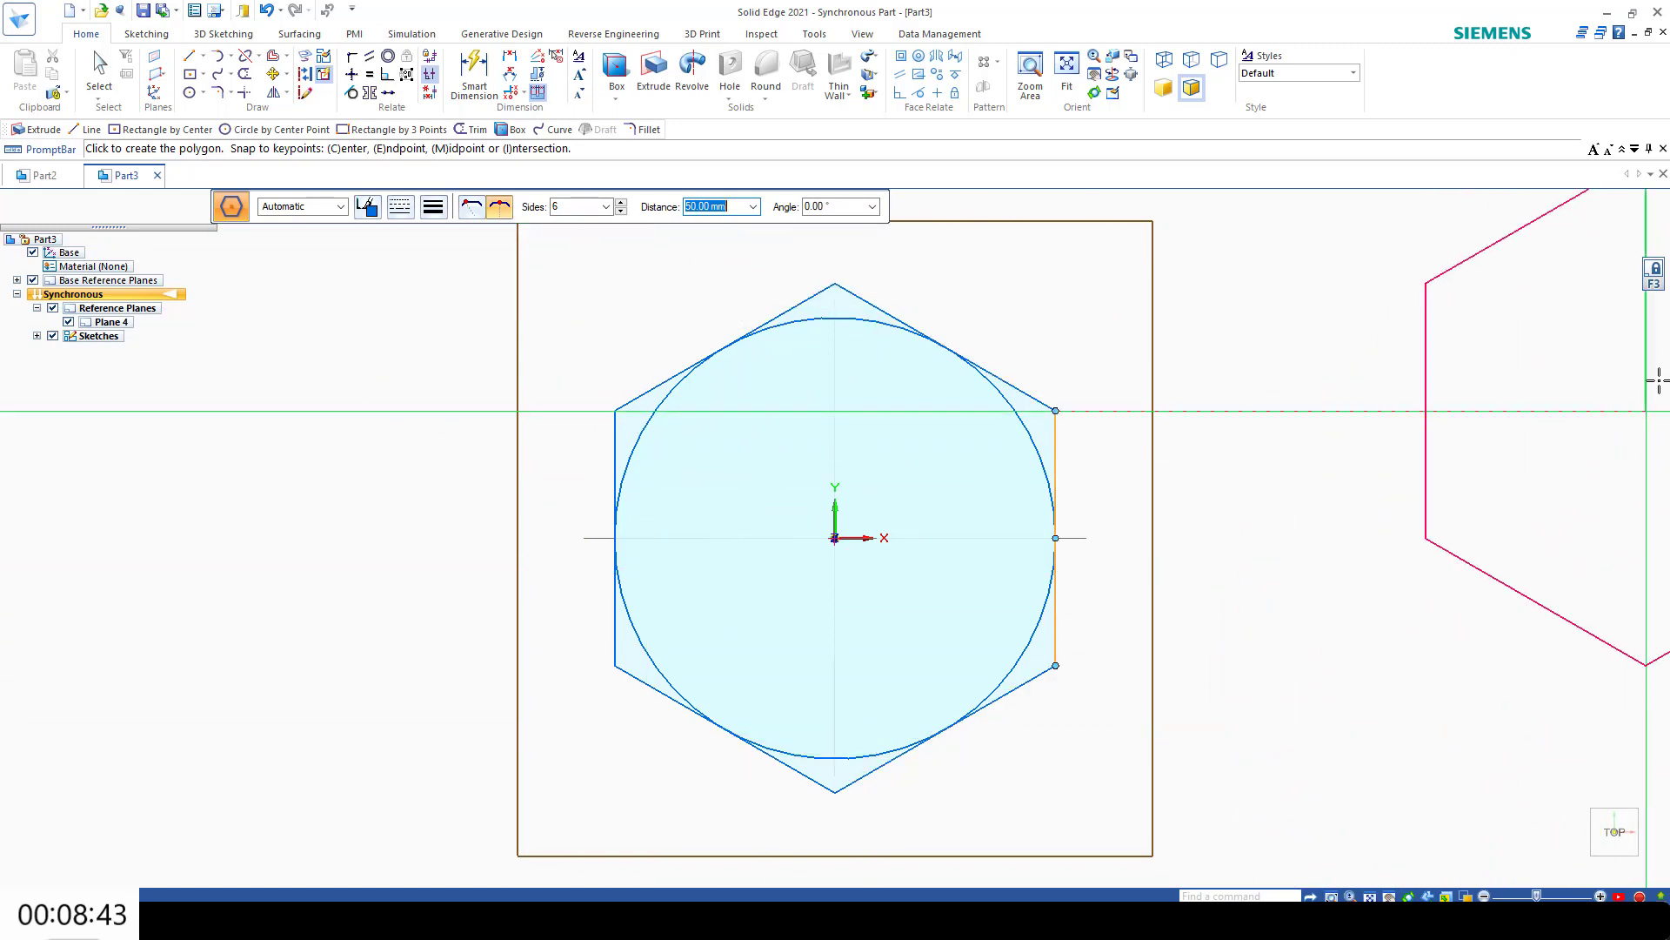
left_click(1653, 278)
left_click(1580, 868)
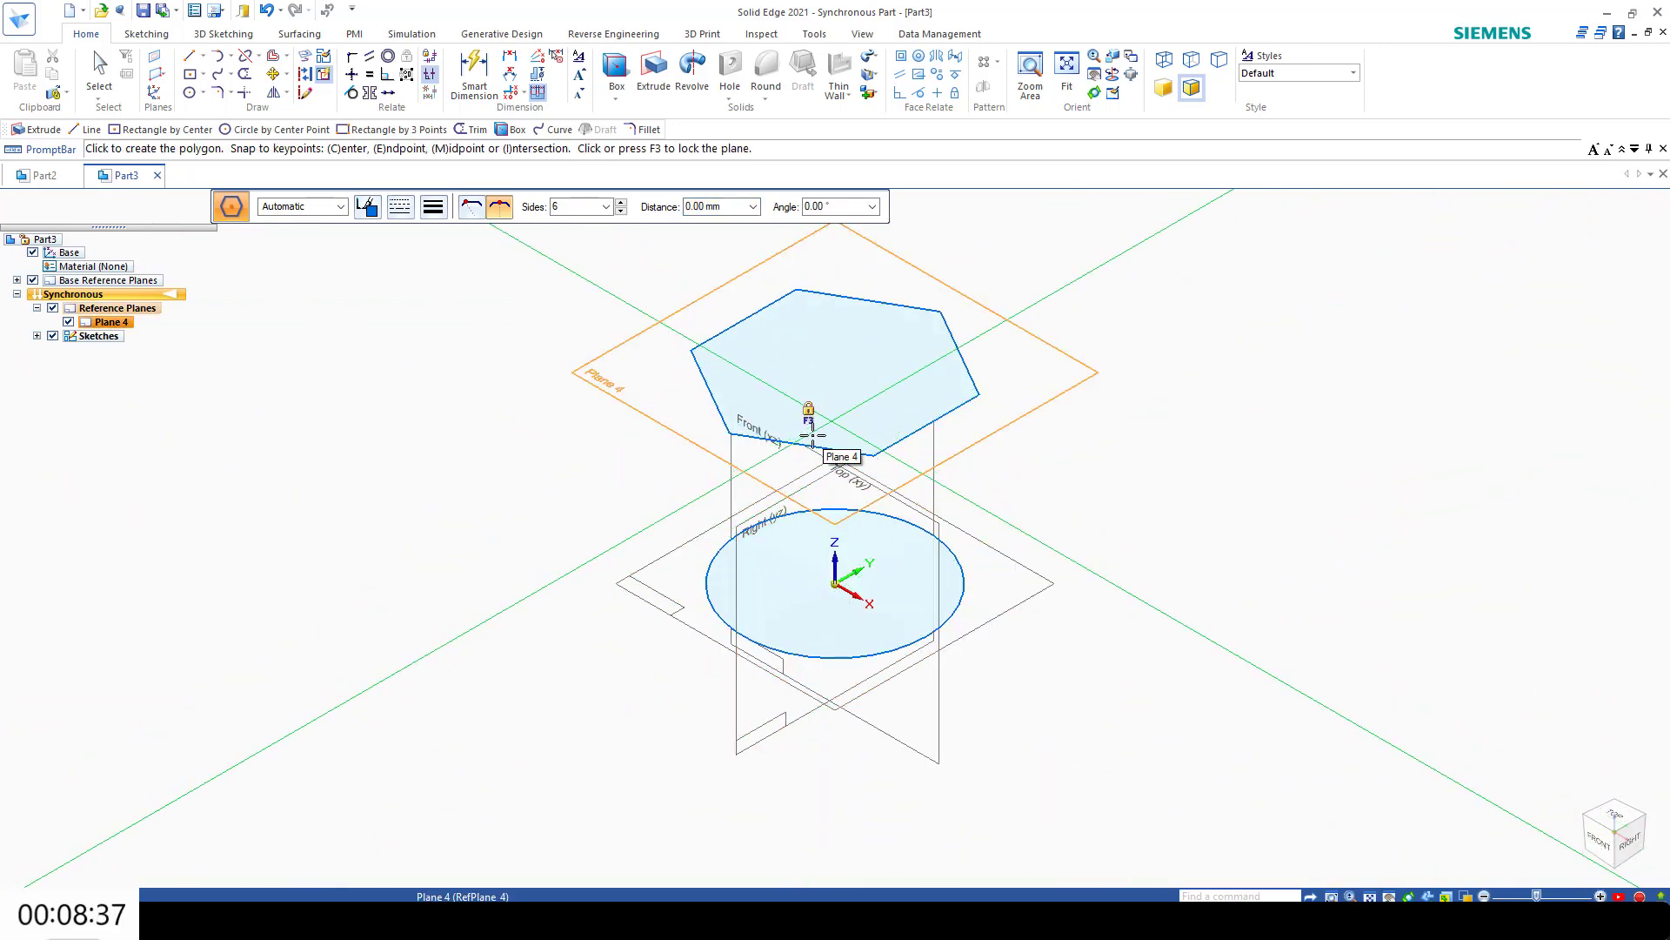
Step: Loft a solid between the circle on the base plane and the hexagon on Plane 4
left_click(869, 58)
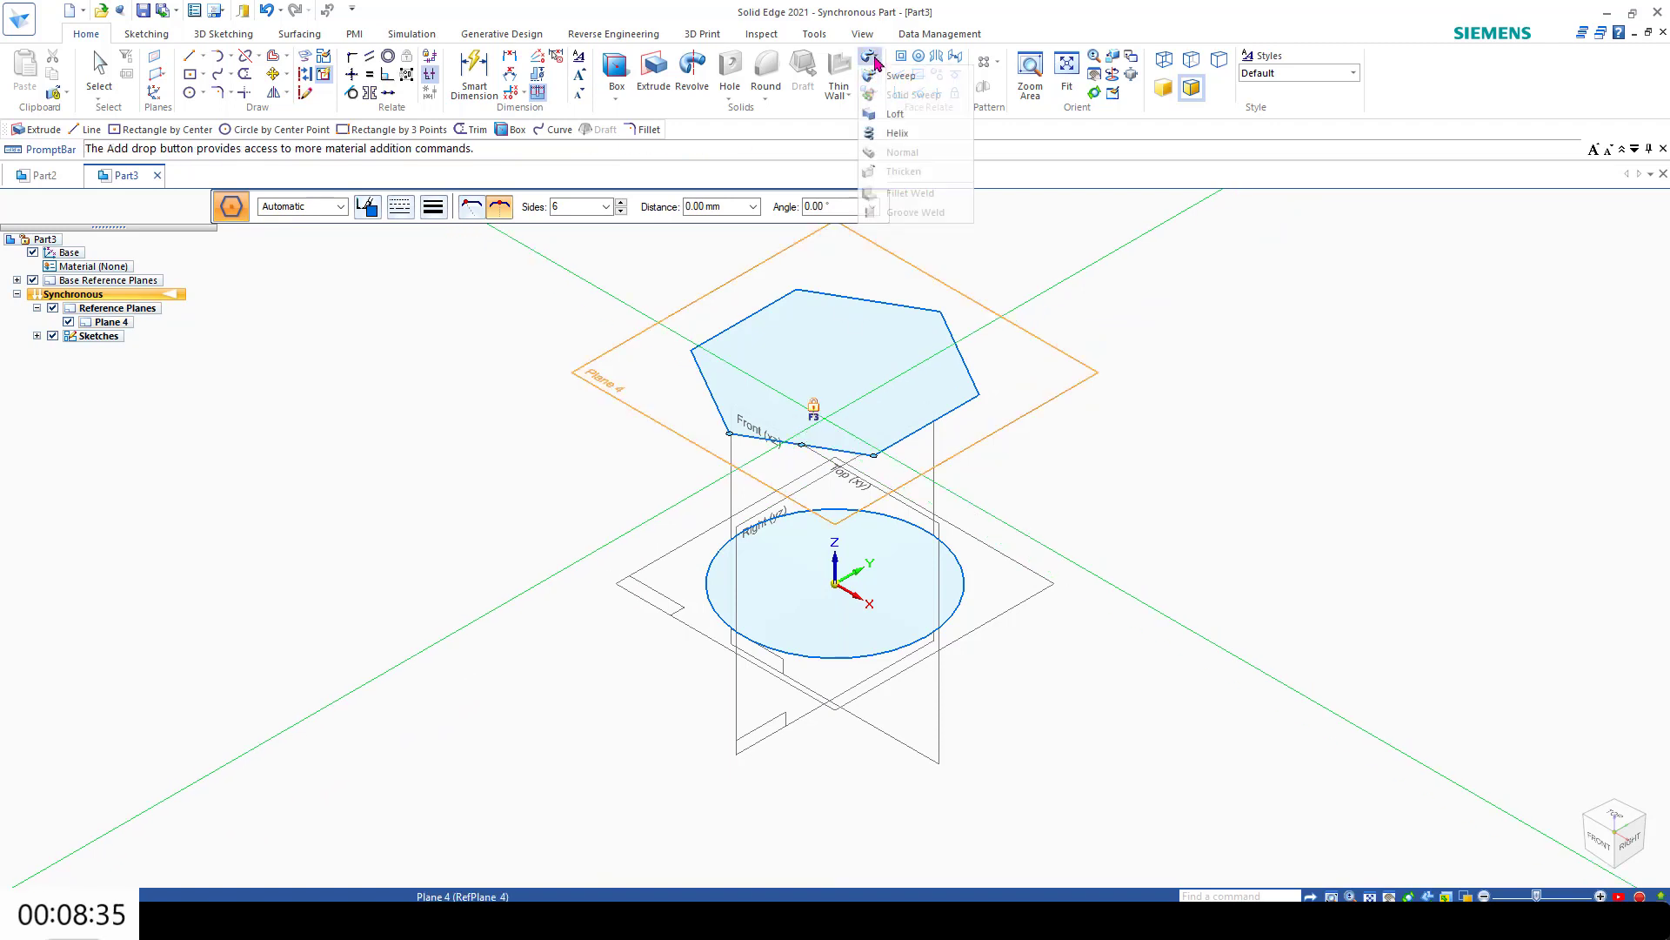
left_click(897, 114)
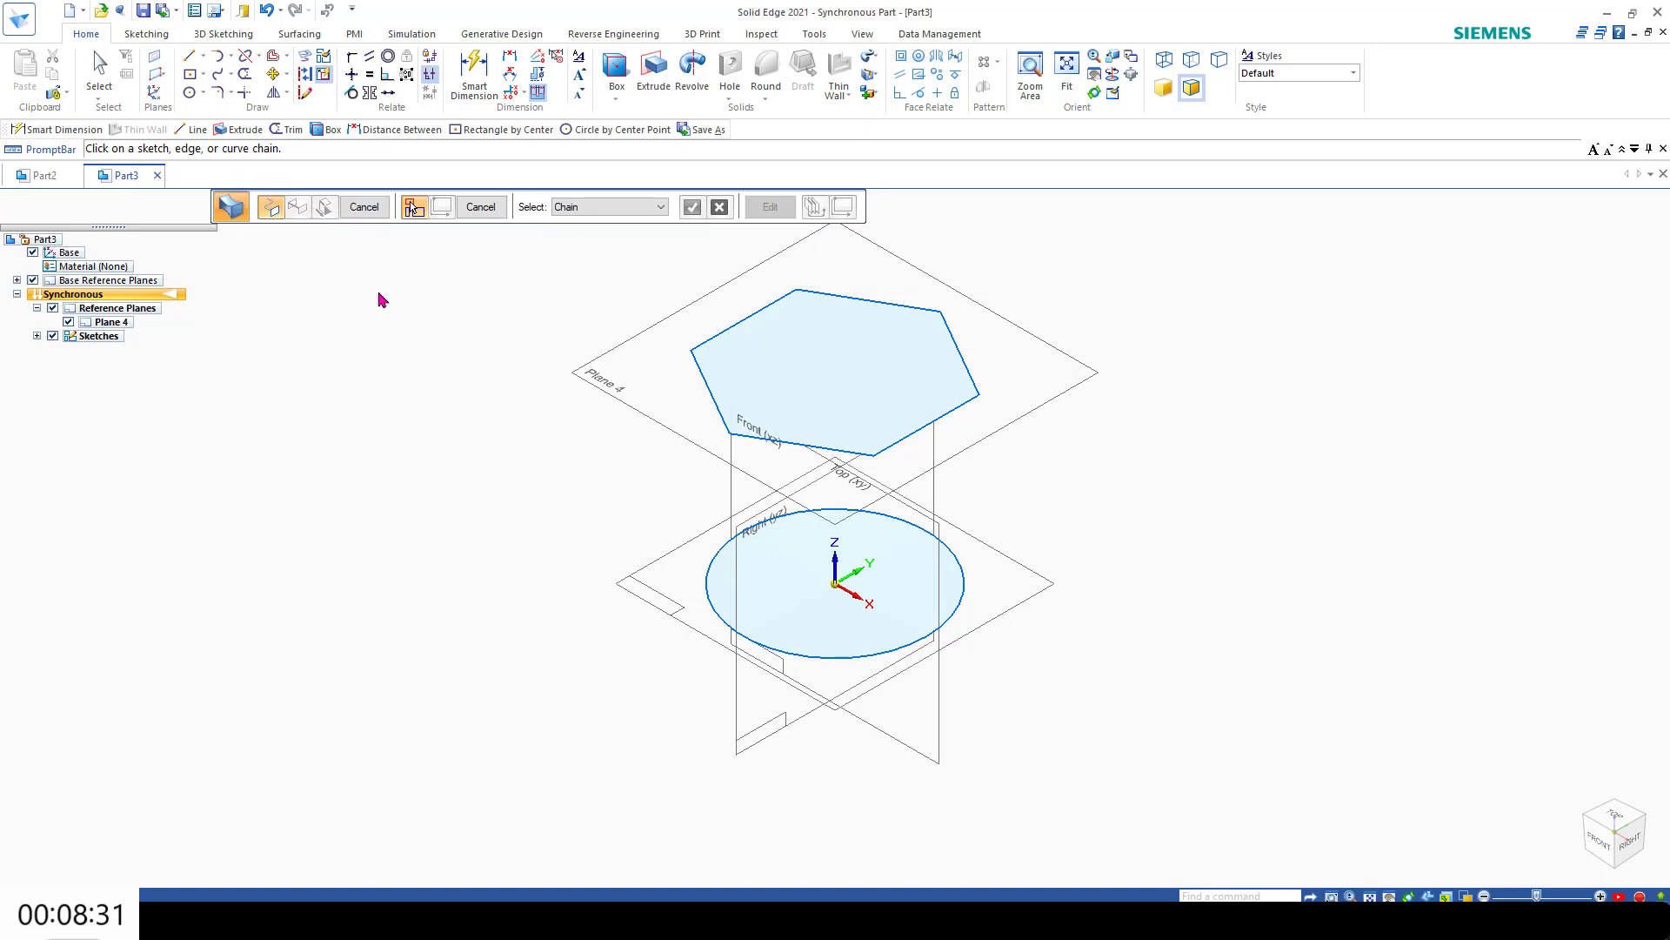
left_click(711, 610)
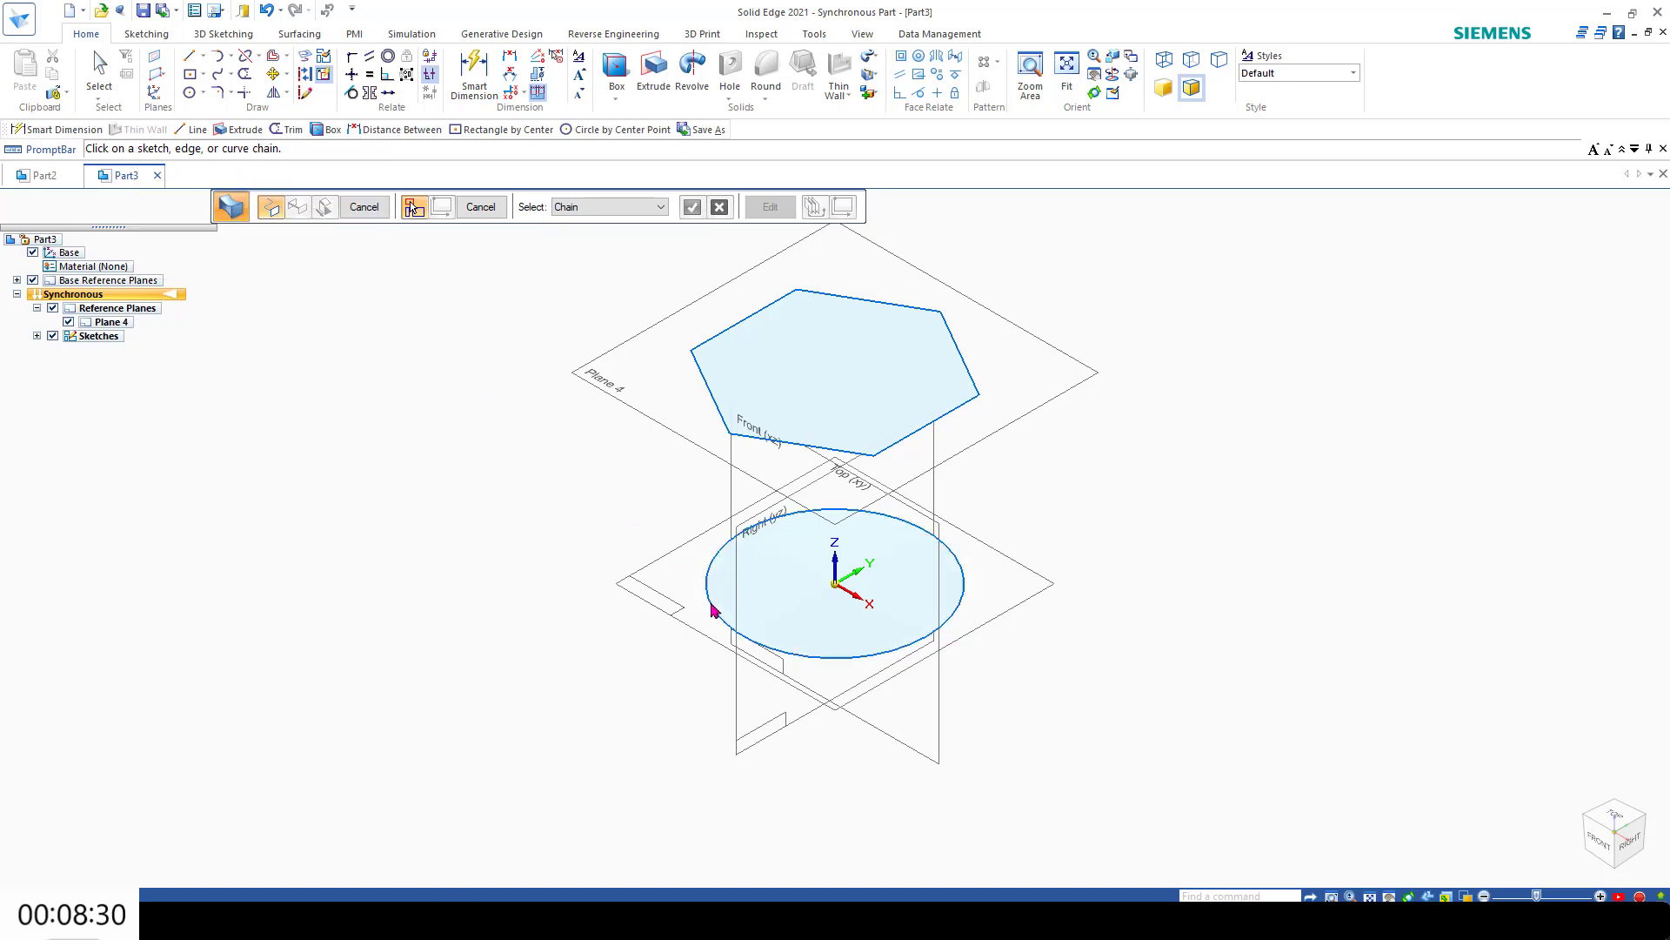
left_click(699, 381)
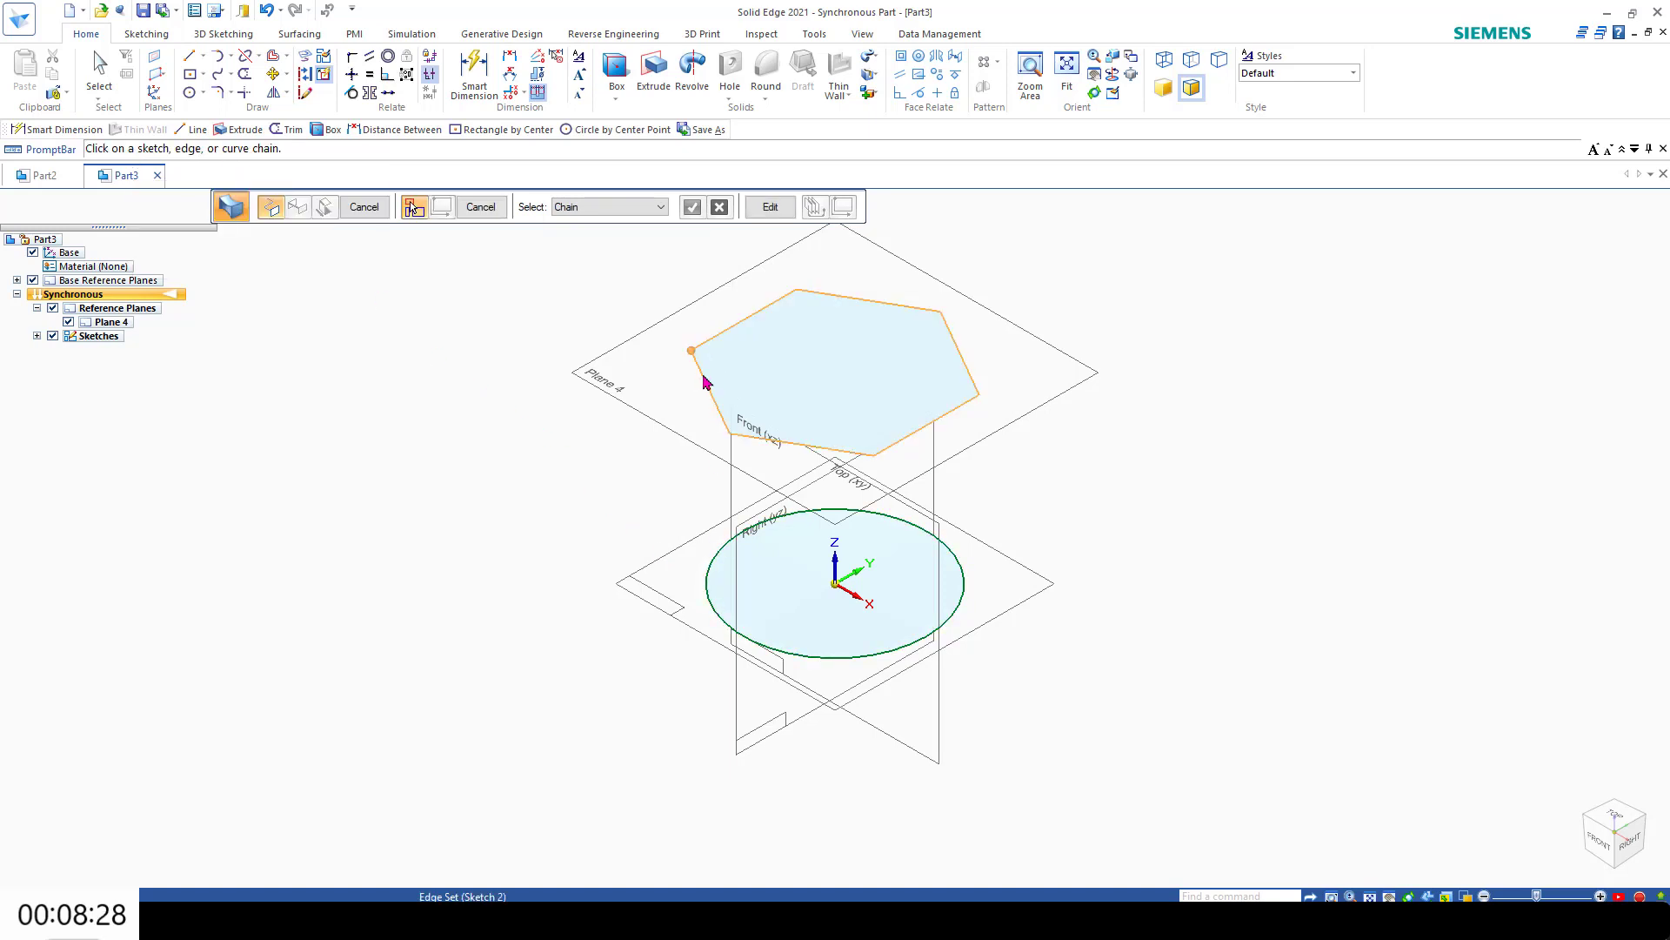
right_click(575, 410)
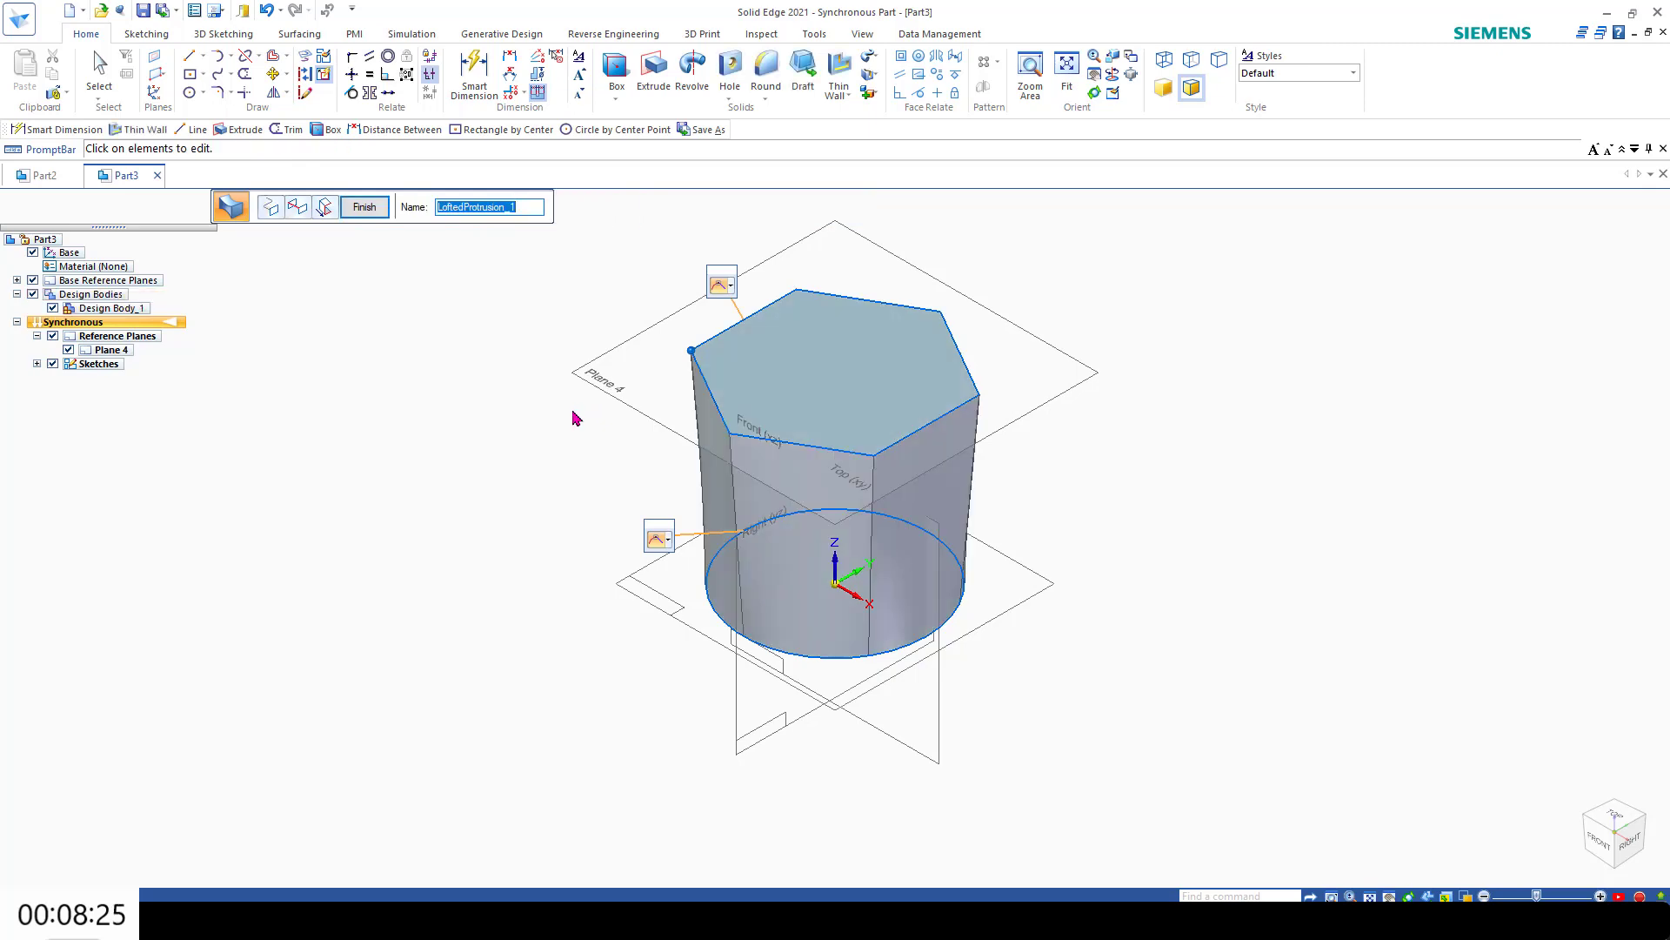
Step: Apply a thin wall to the lofted solid with a 1 mm thickness, opening its hexagonal top face
middle_click_drag(540, 513, 556, 649)
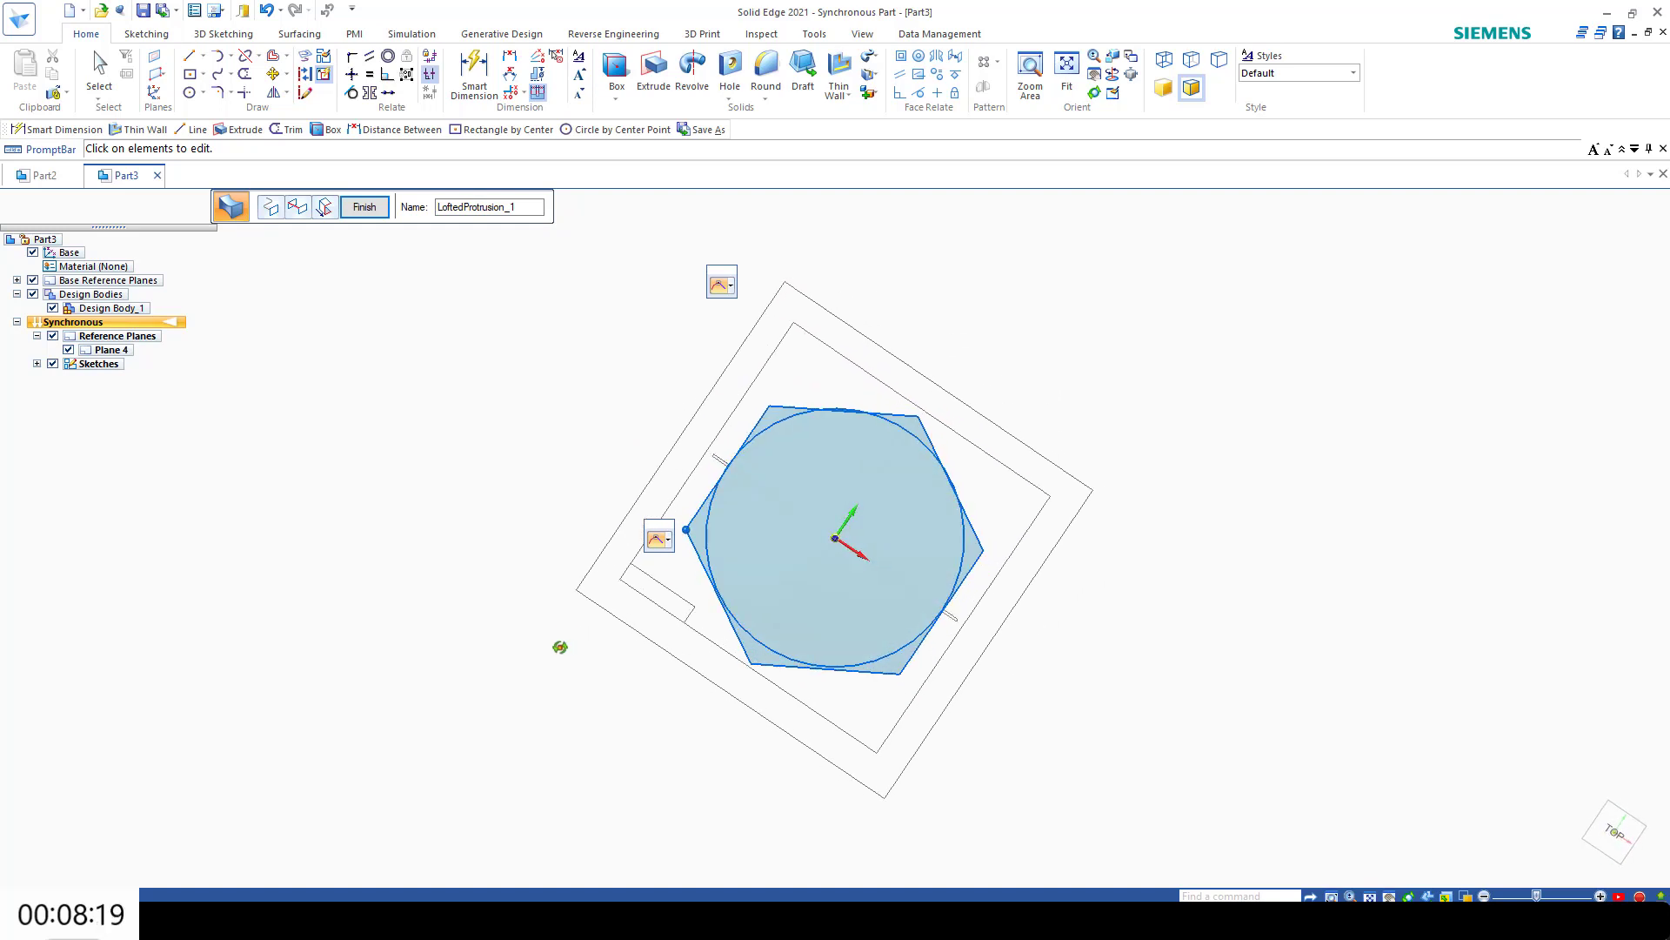
left_click(1620, 843)
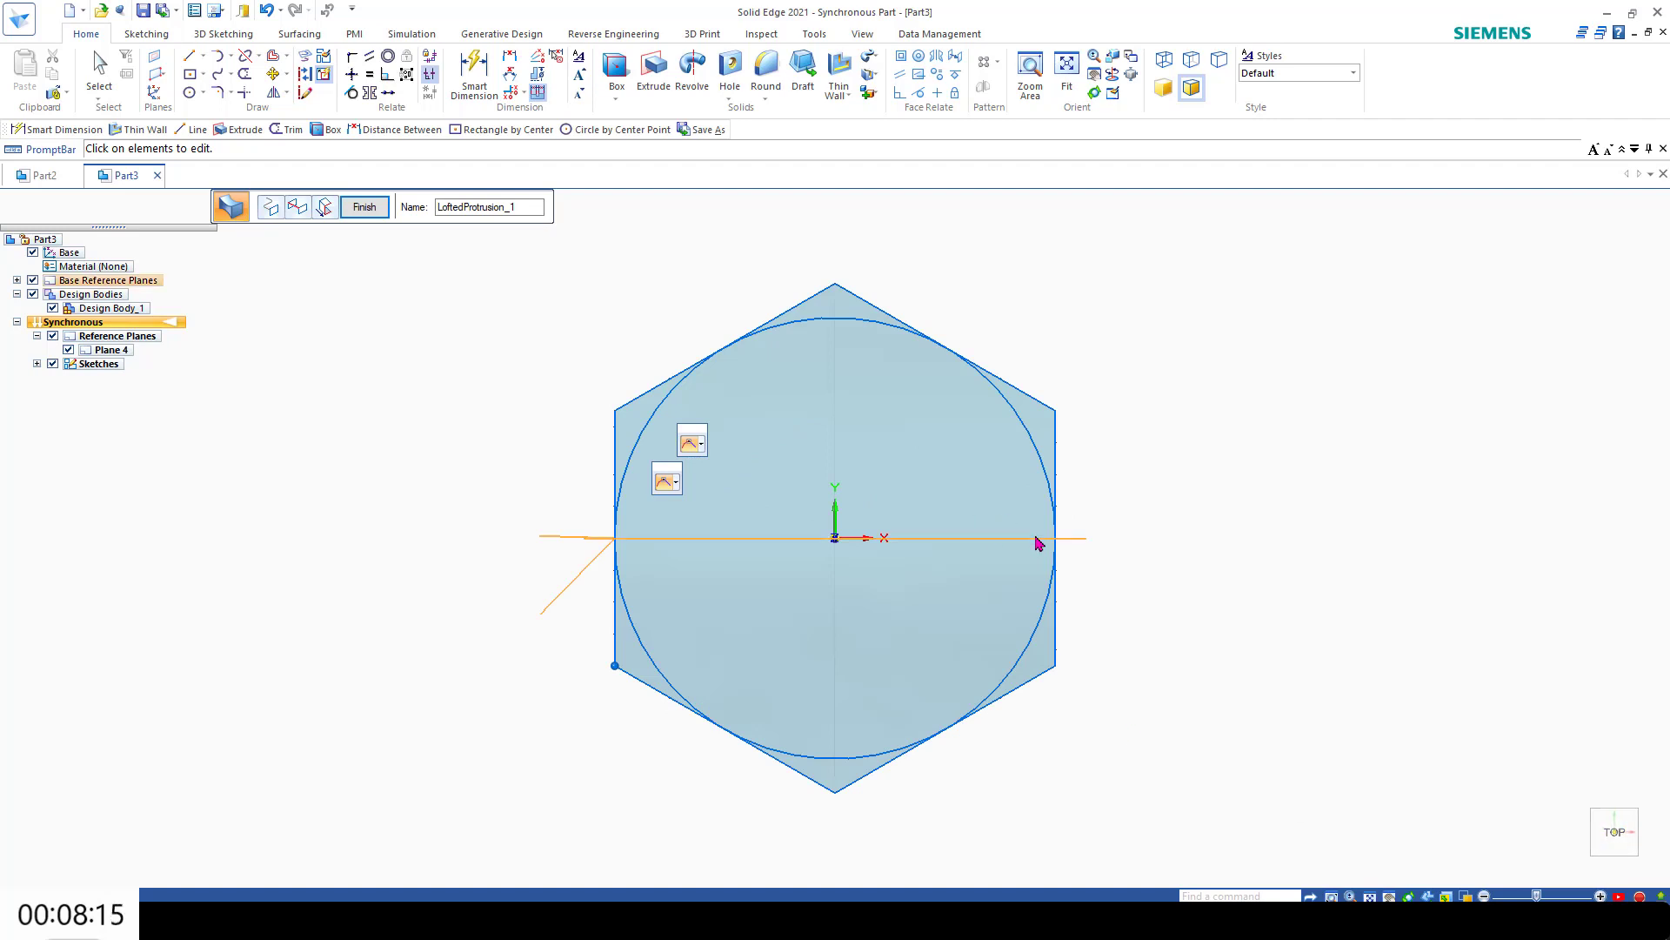
middle_click_drag(1118, 535, 1116, 455)
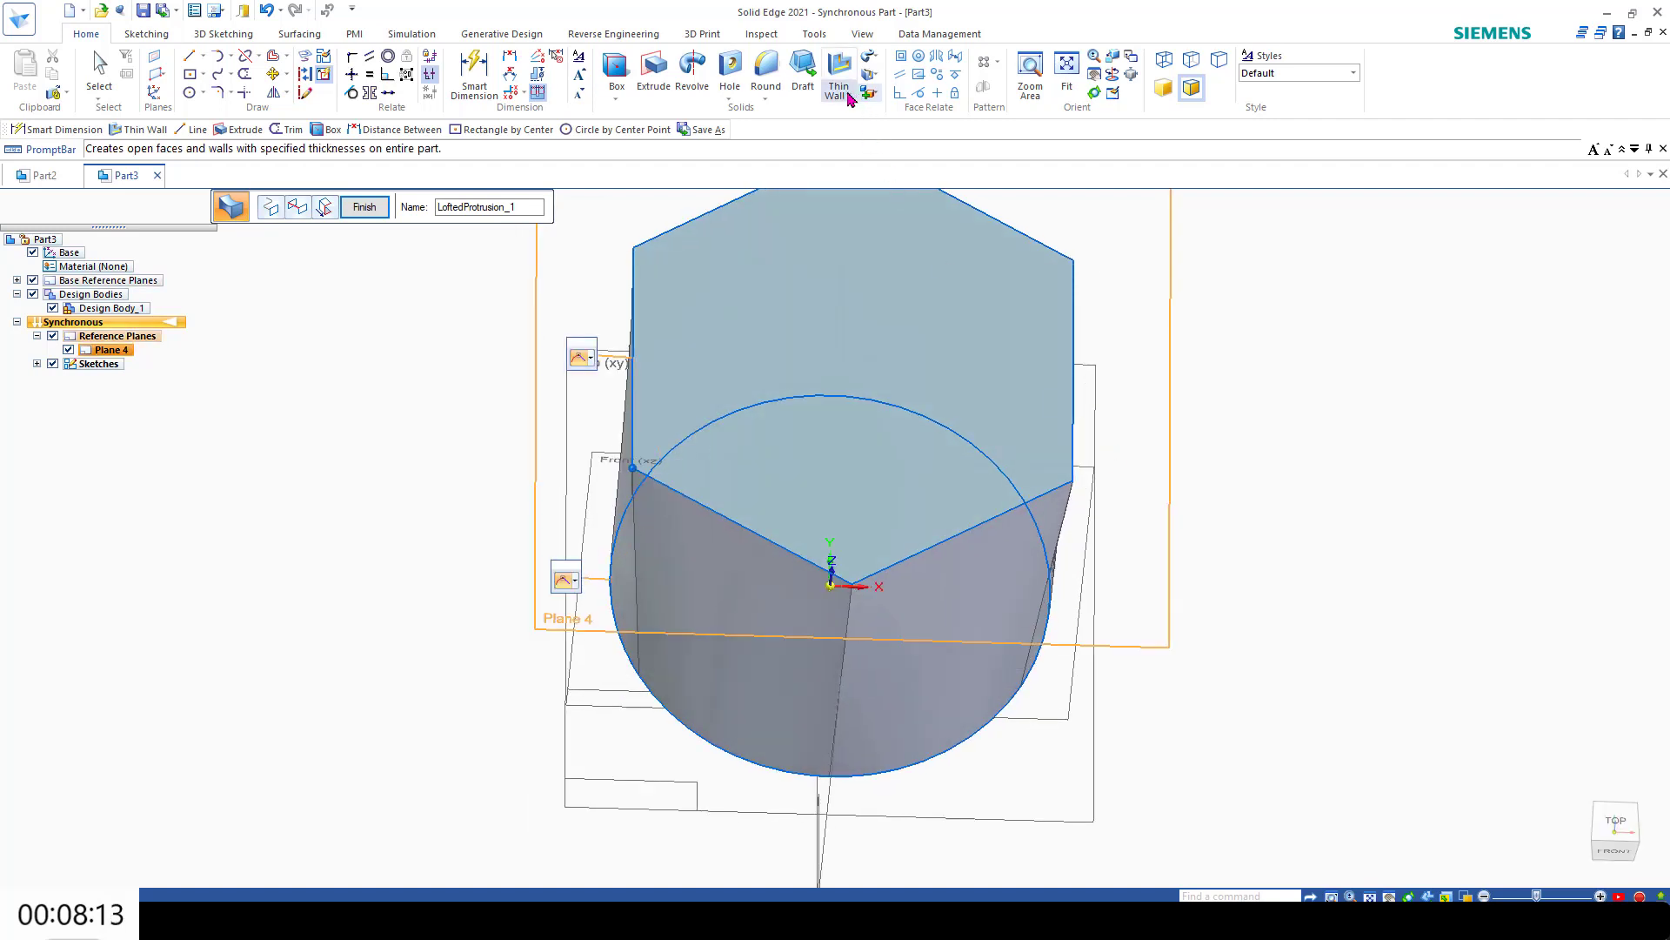
left_click(849, 96)
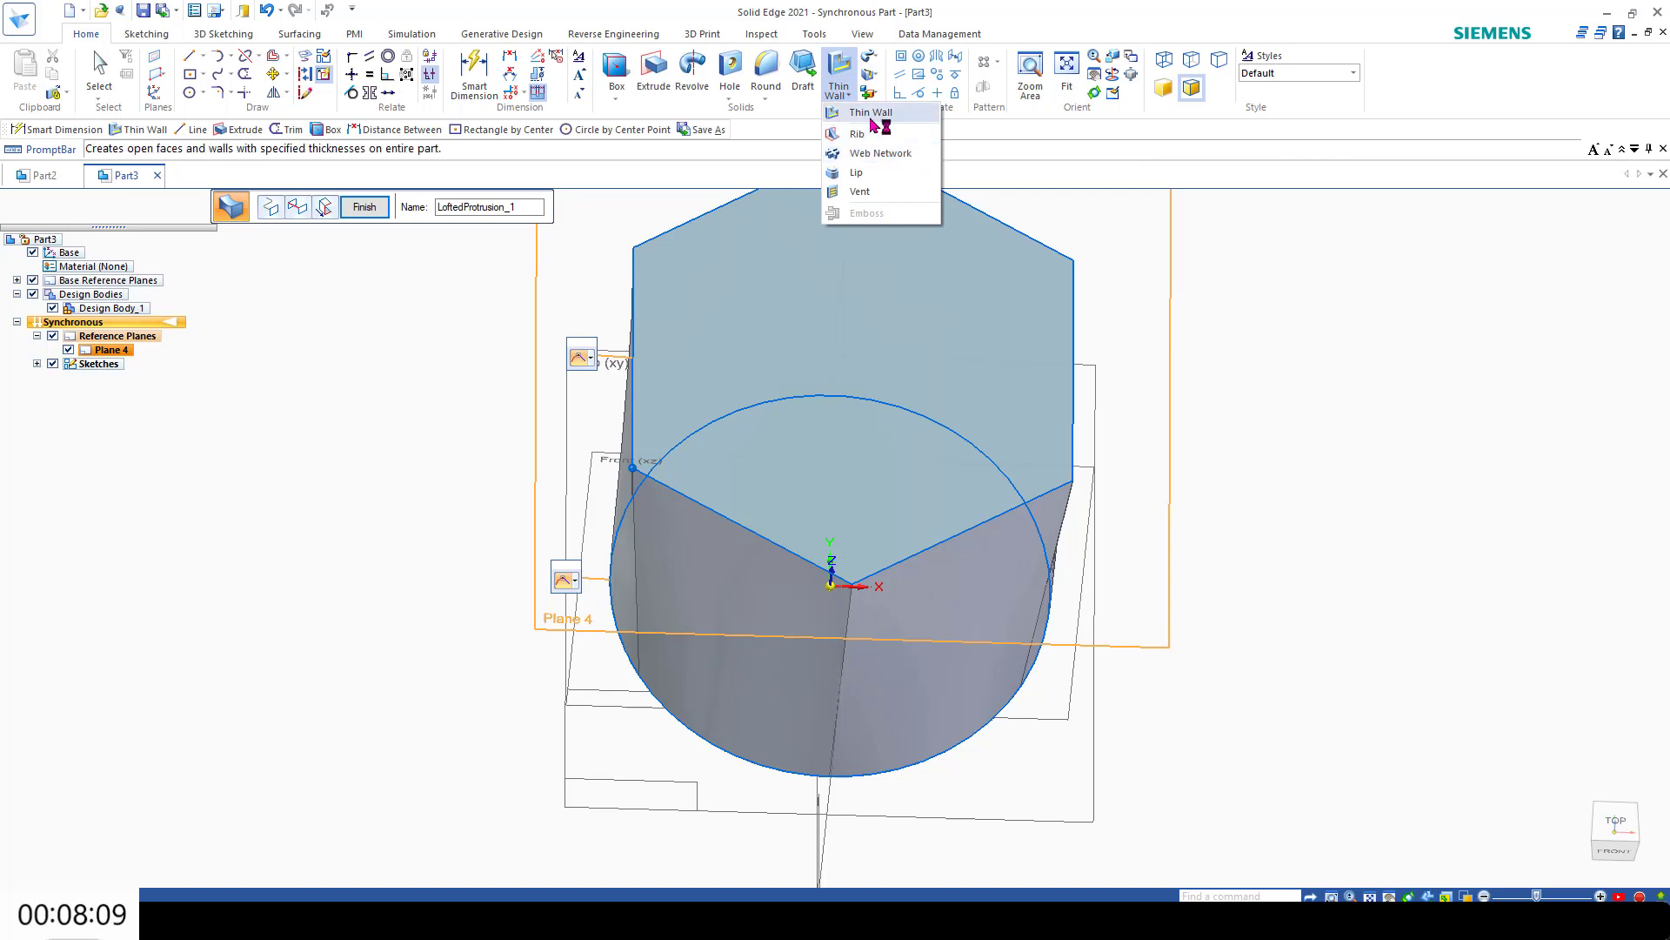
left_click(873, 113)
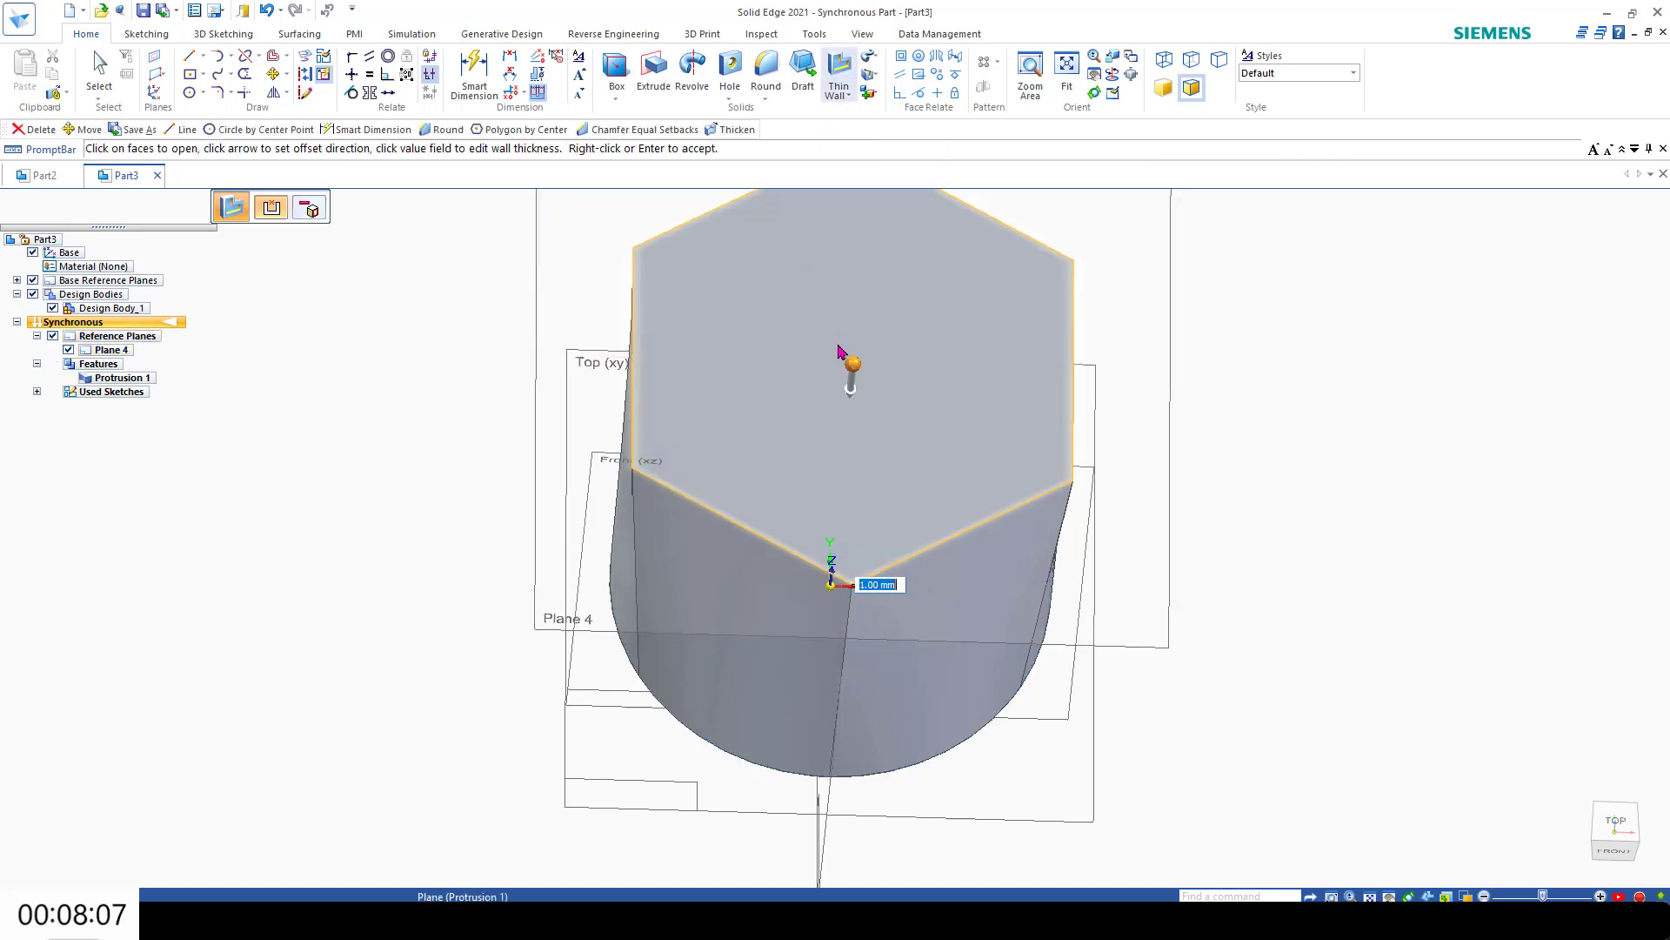
left_click(839, 350)
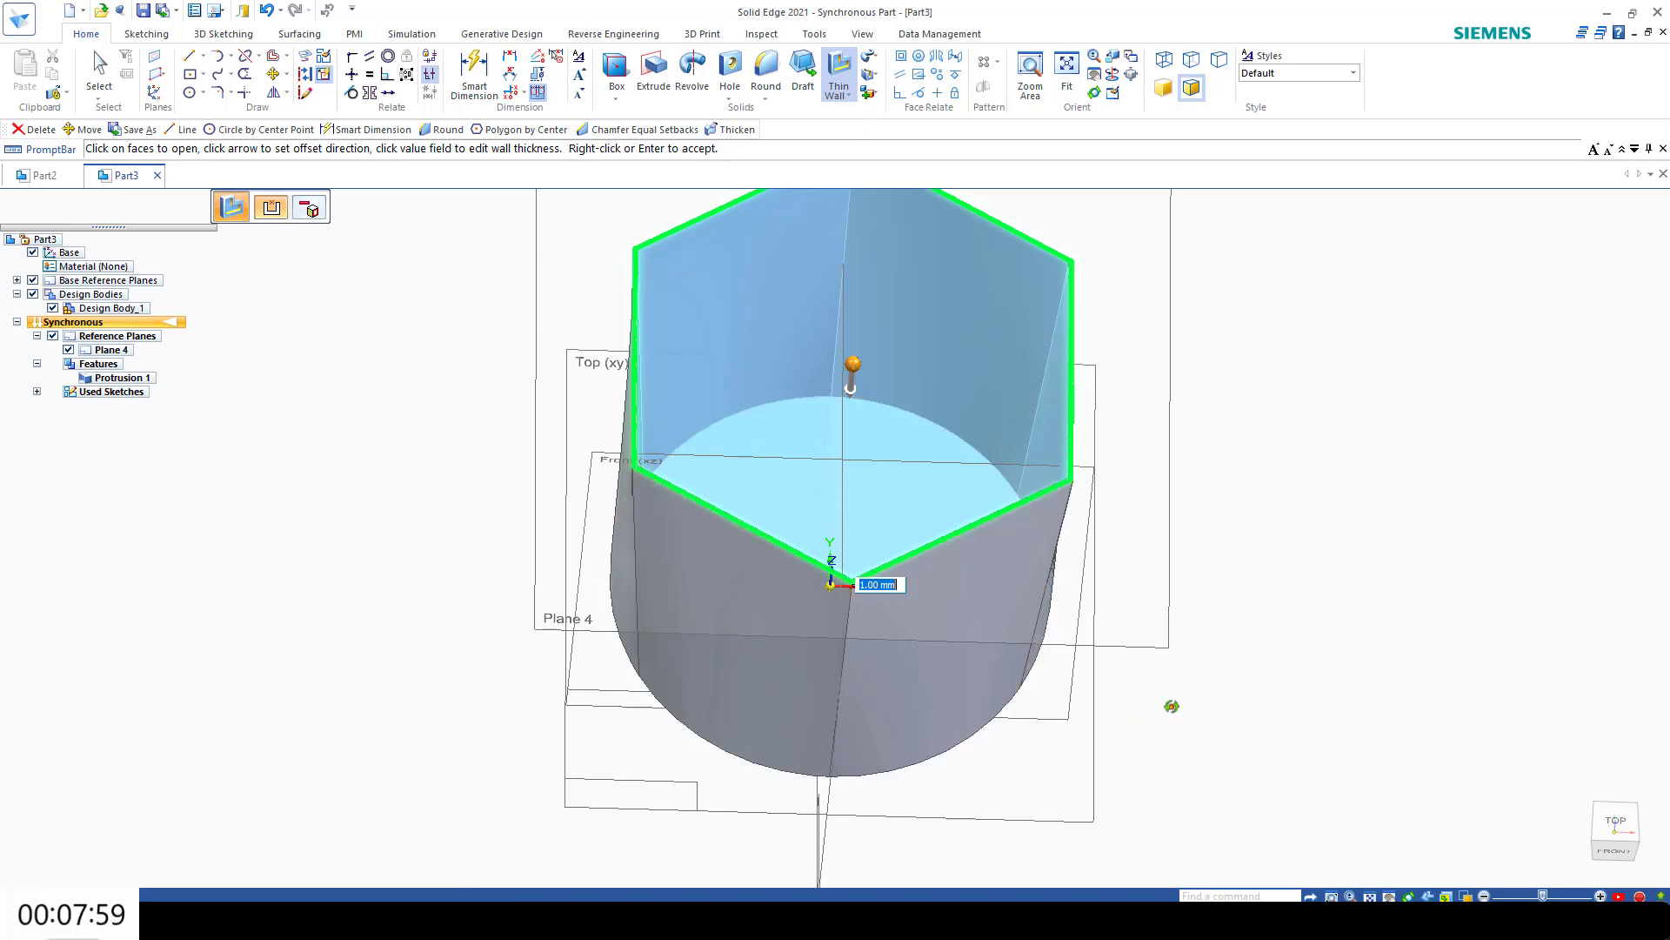
Step: Show the model with visible and hidden edges and check the wall preview from the front
middle_click_drag(1166, 702, 883, 390)
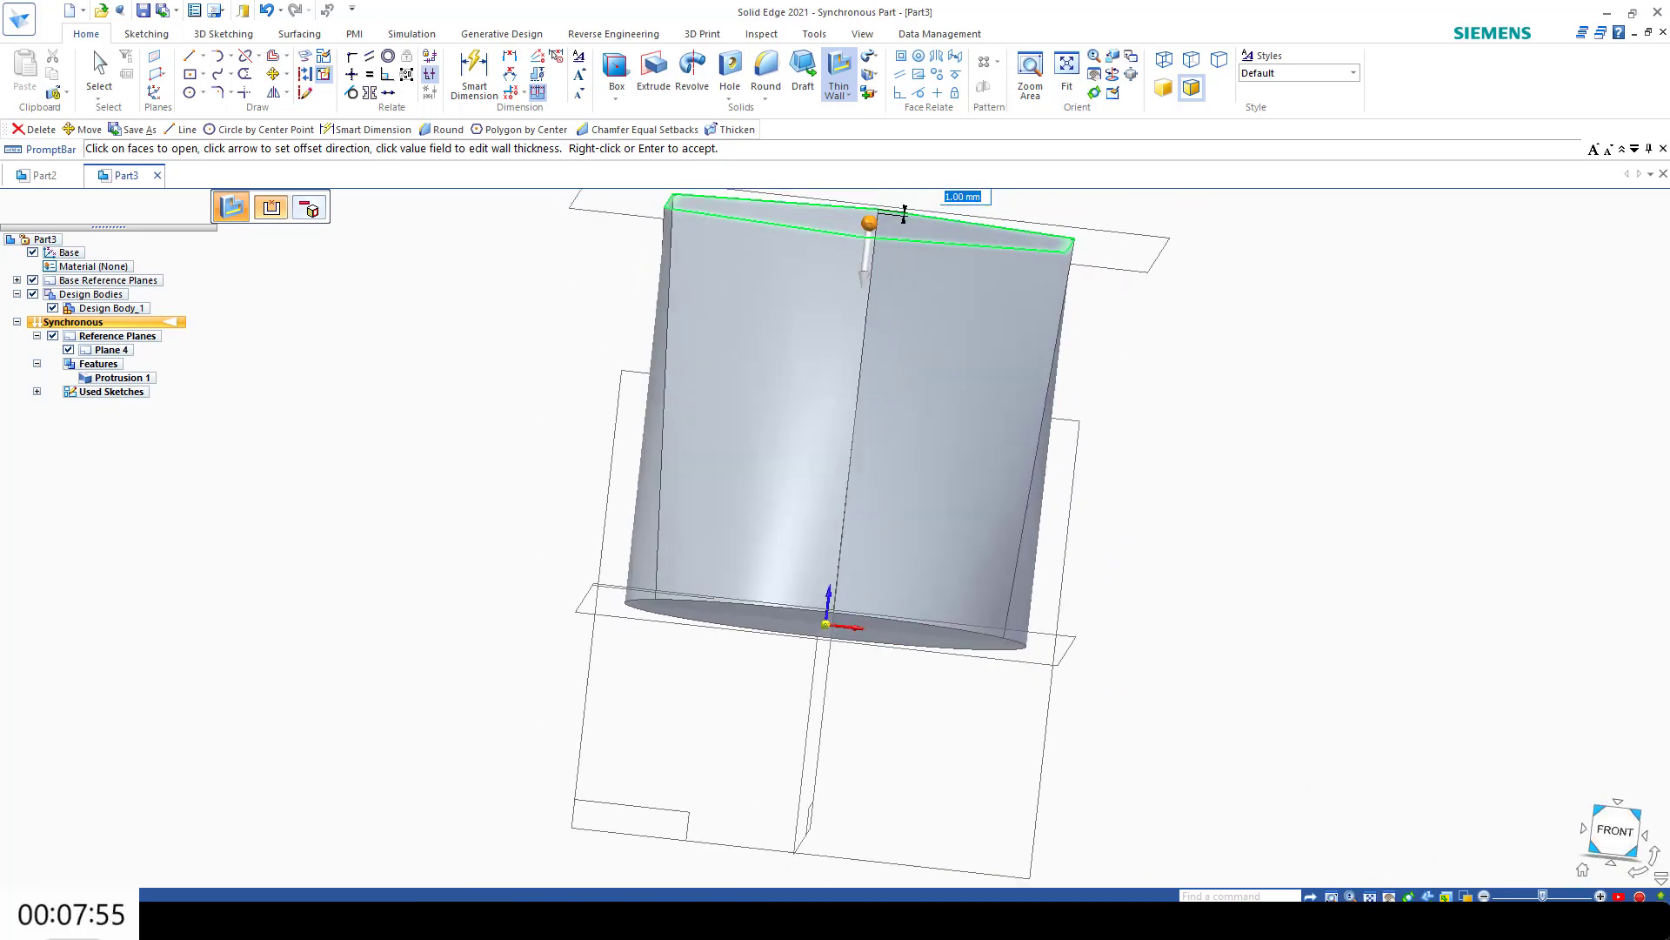
left_click(1614, 829)
left_click(1466, 896)
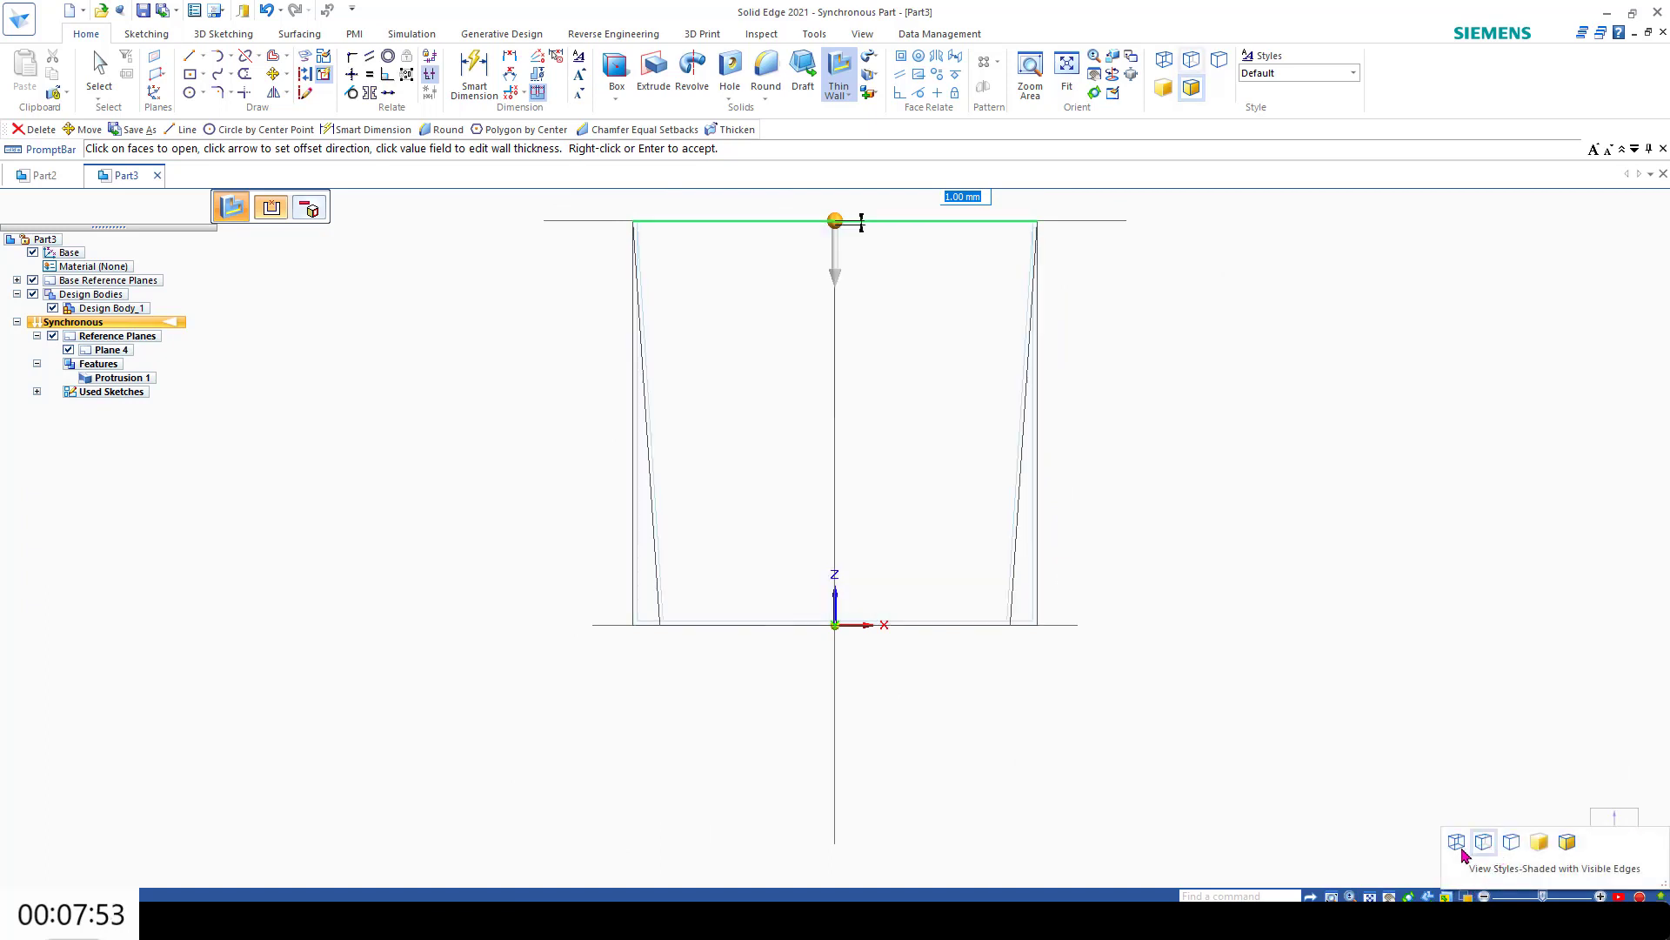
left_click(1485, 848)
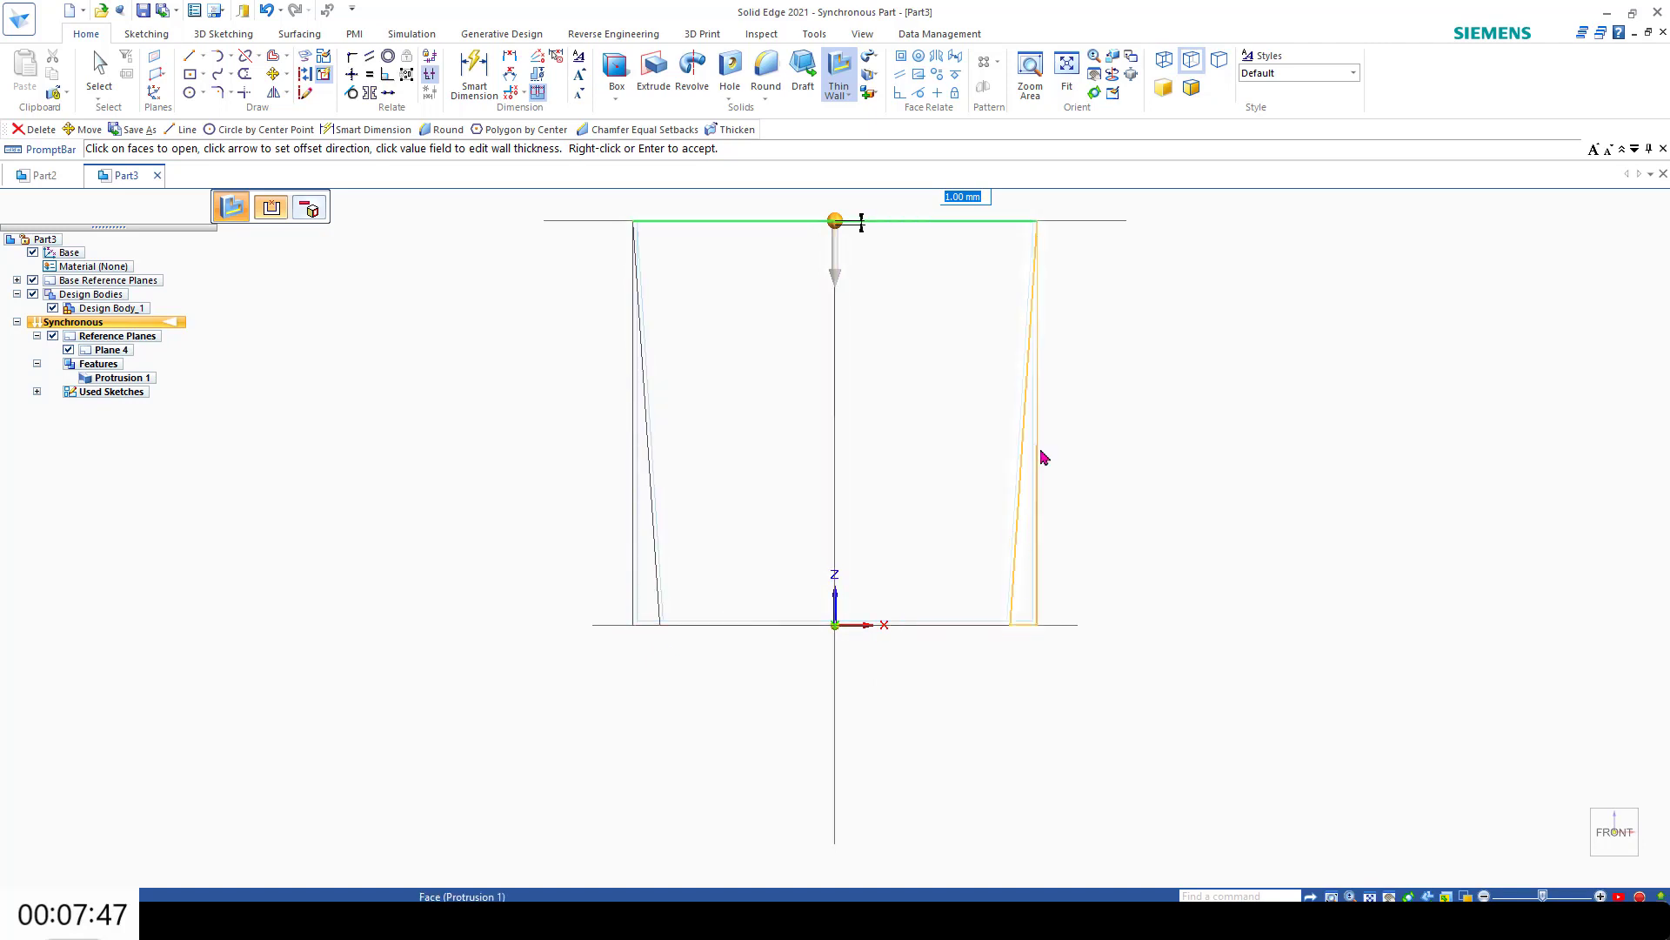
mouse_move(1562, 826)
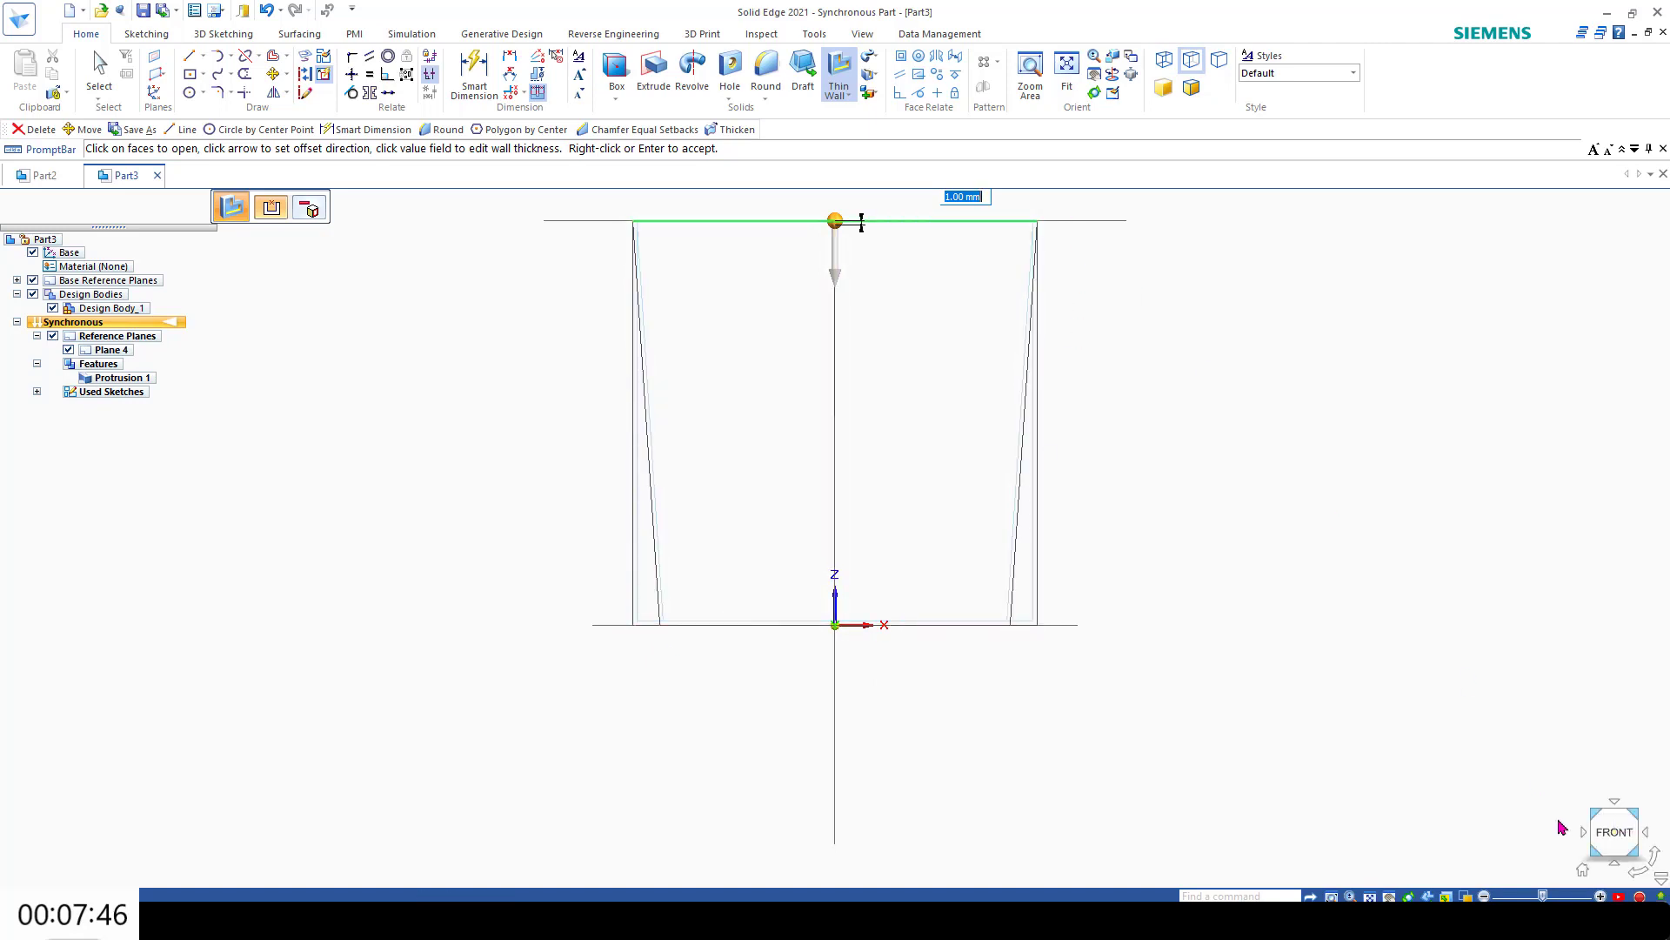
left_click(1585, 872)
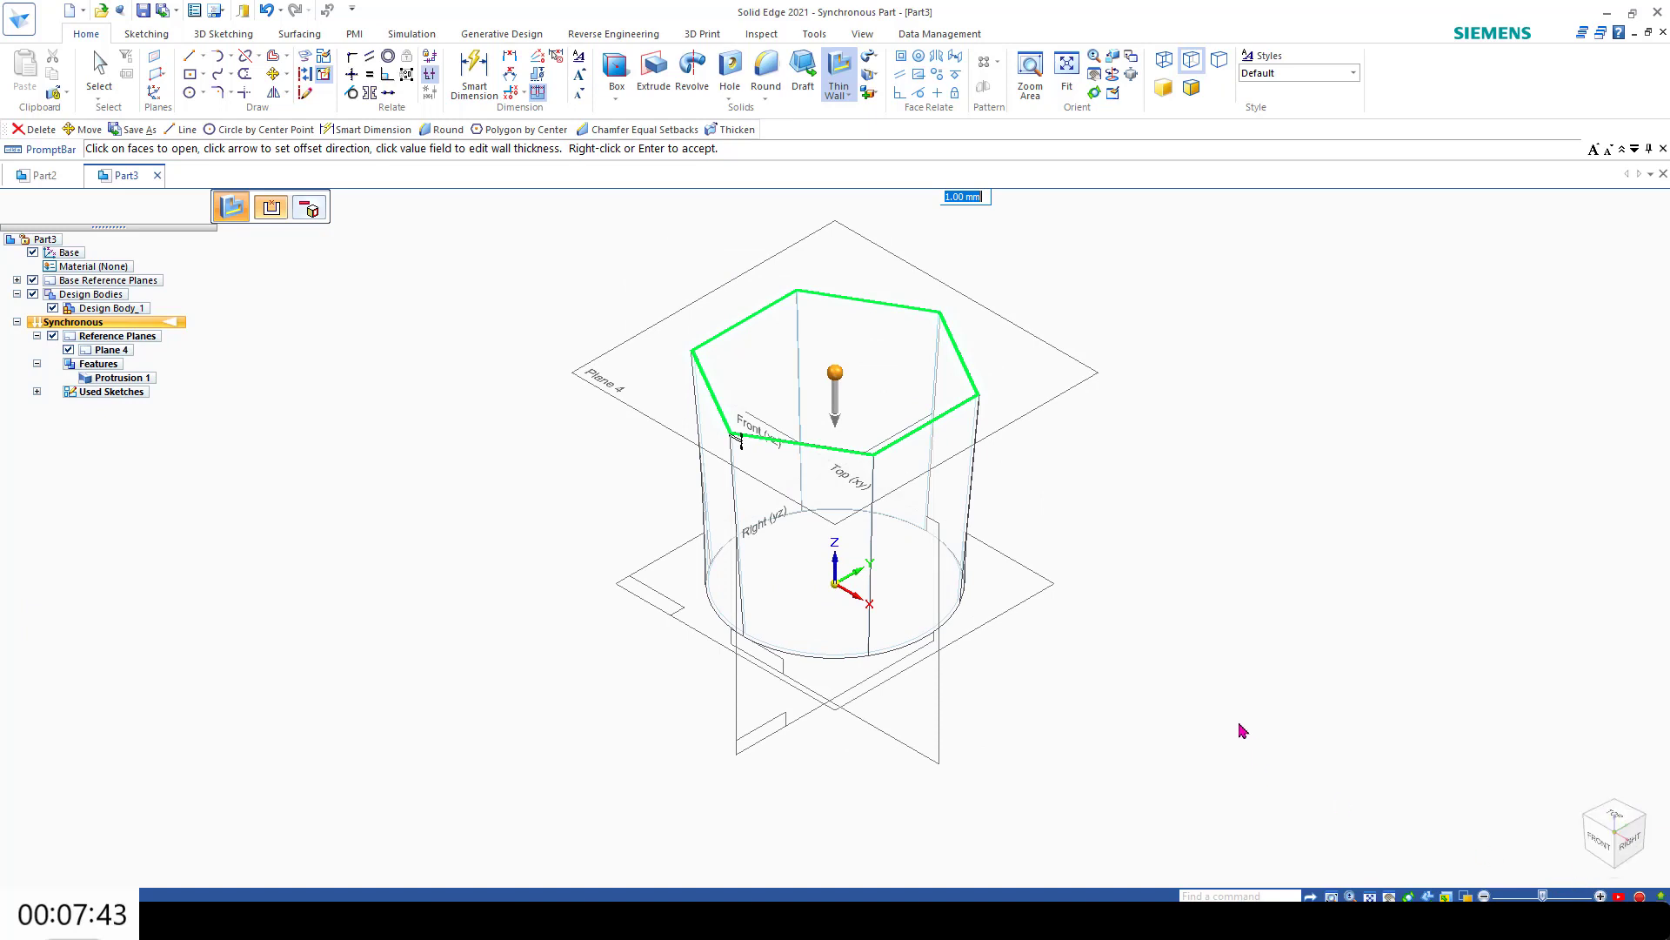
Step: Create a coincident reference plane on Plane 4 and move it 50 mm upward along the Z axis
left_click(154, 55)
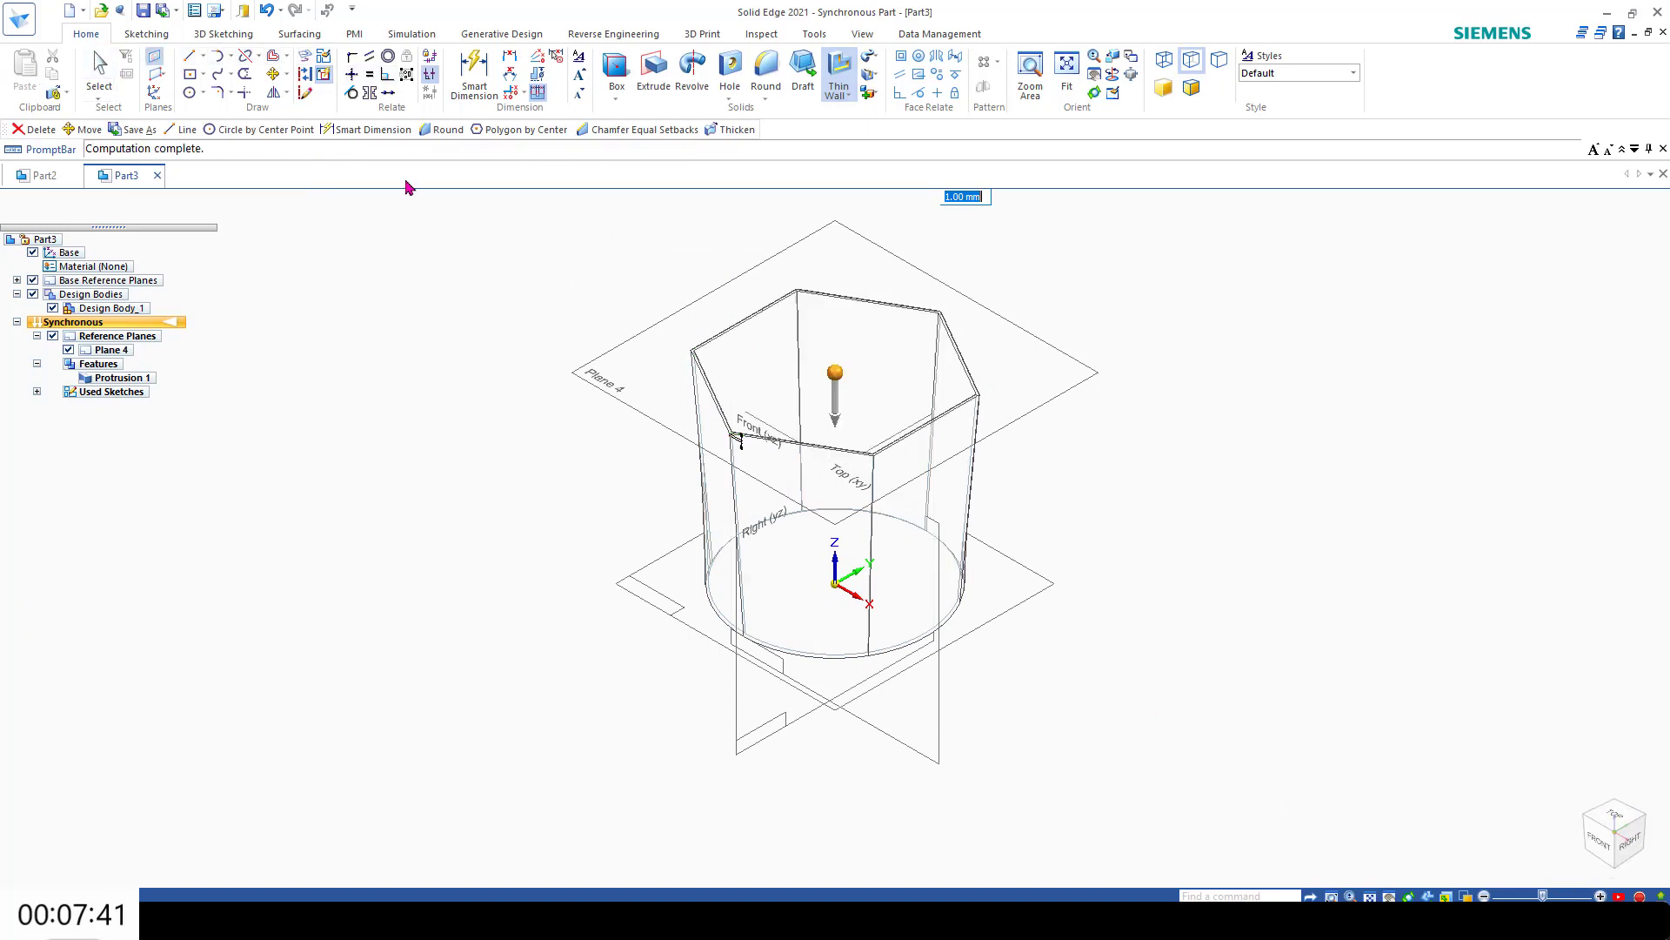
left_click(680, 375)
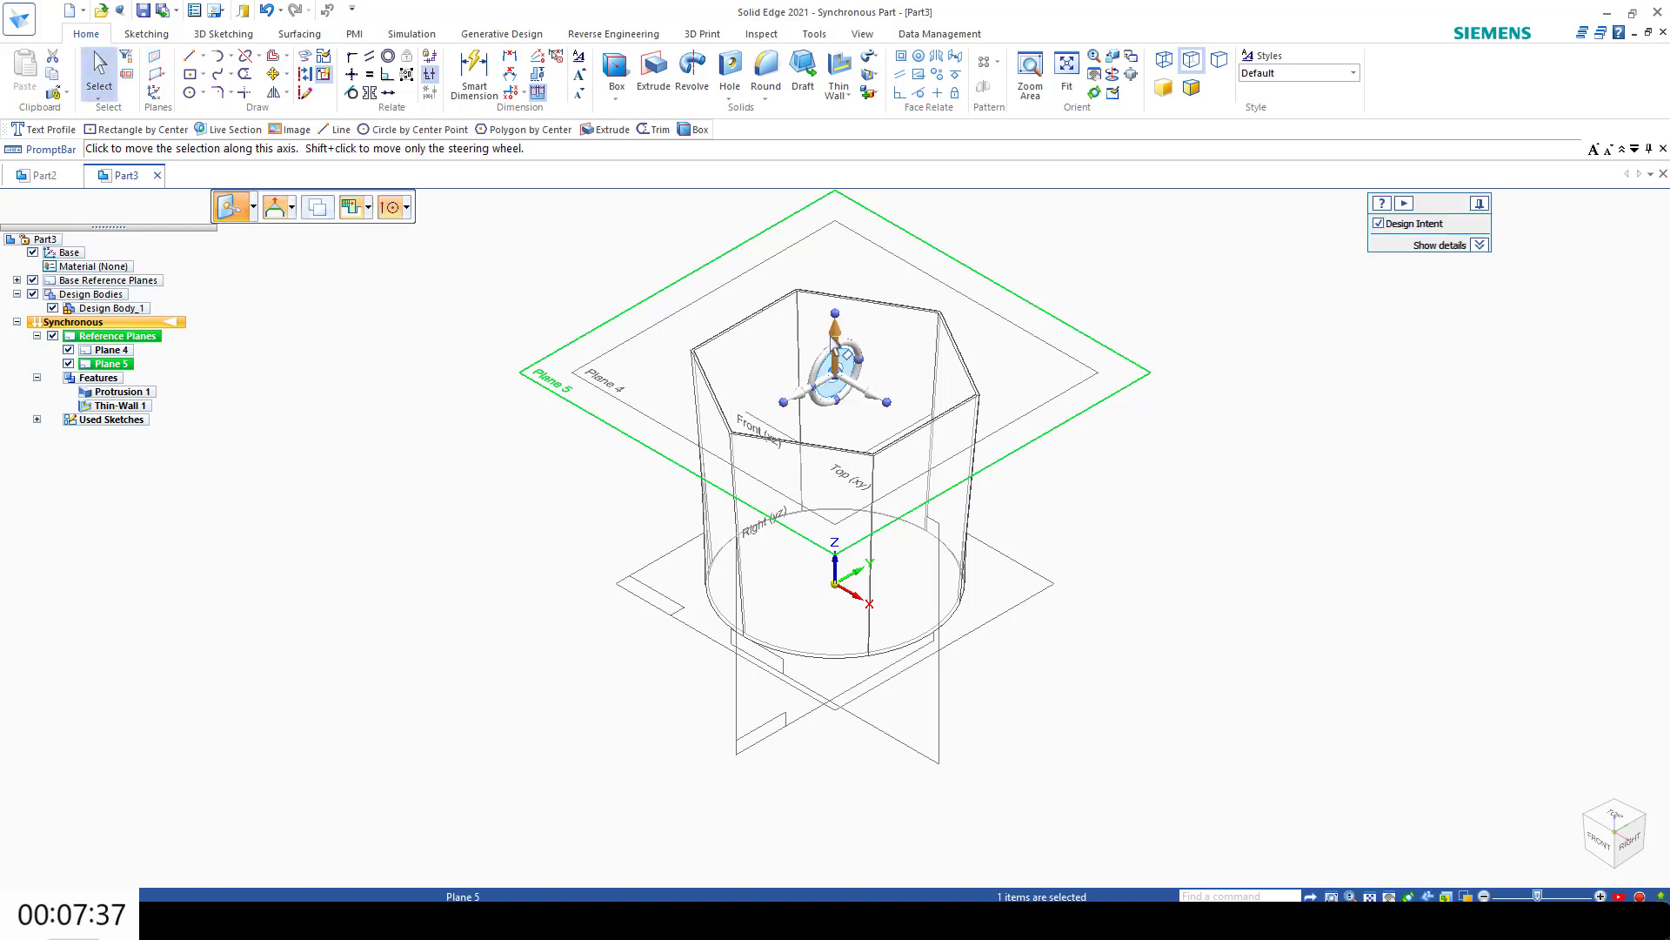
left_click(837, 341)
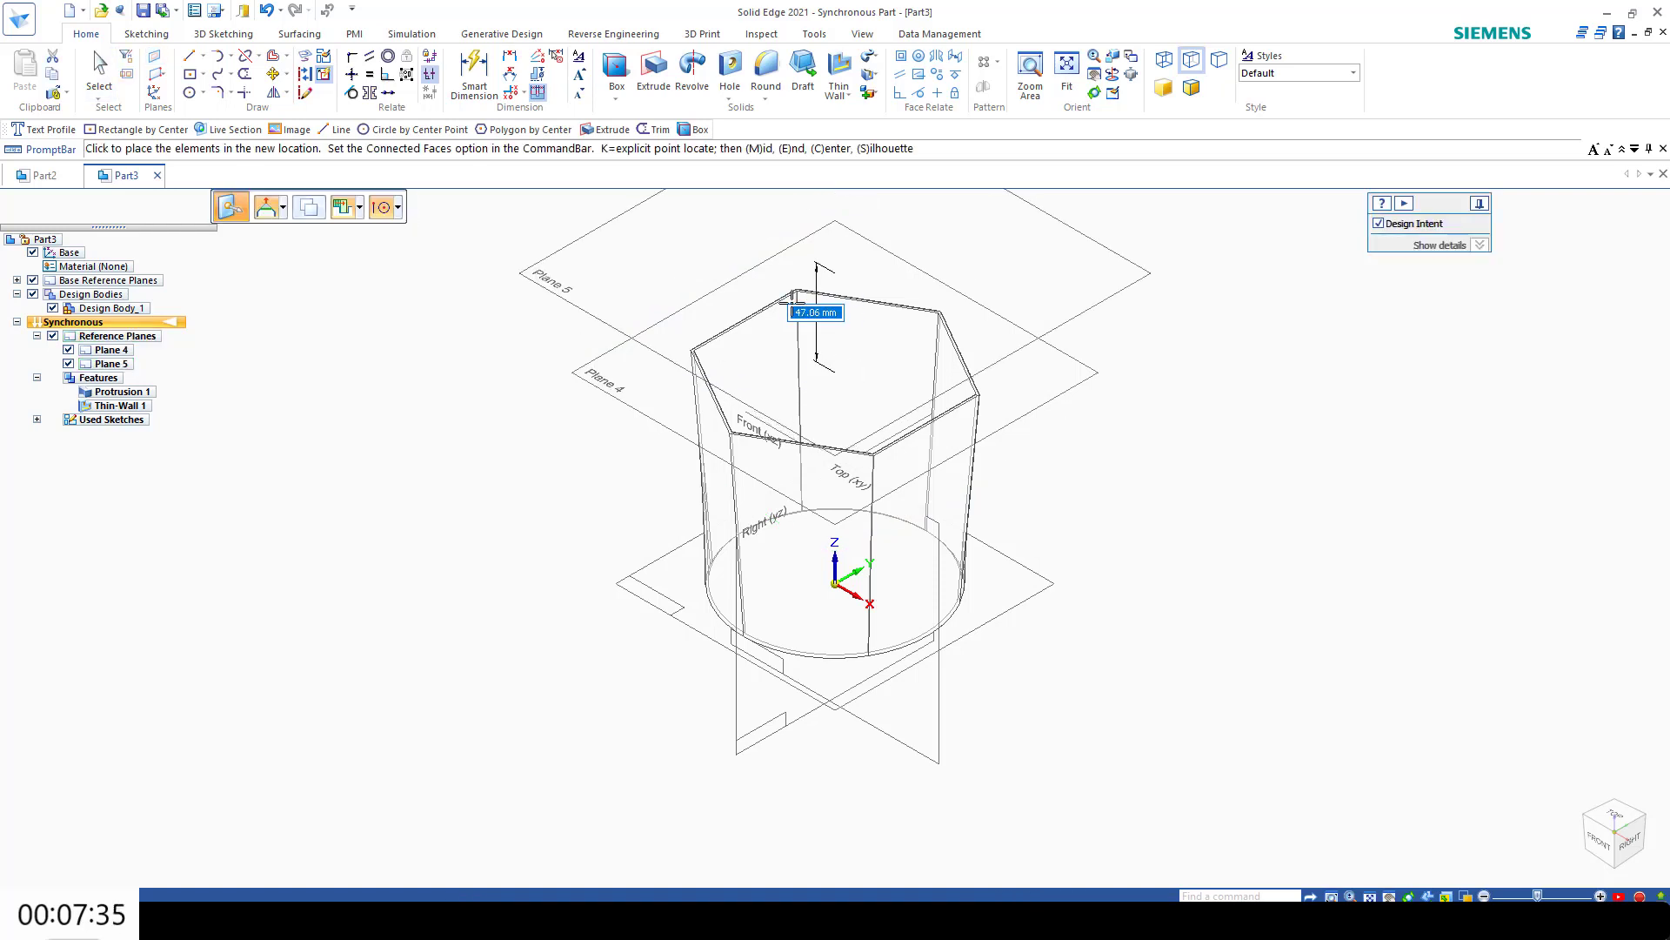
type("5")
key("Return")
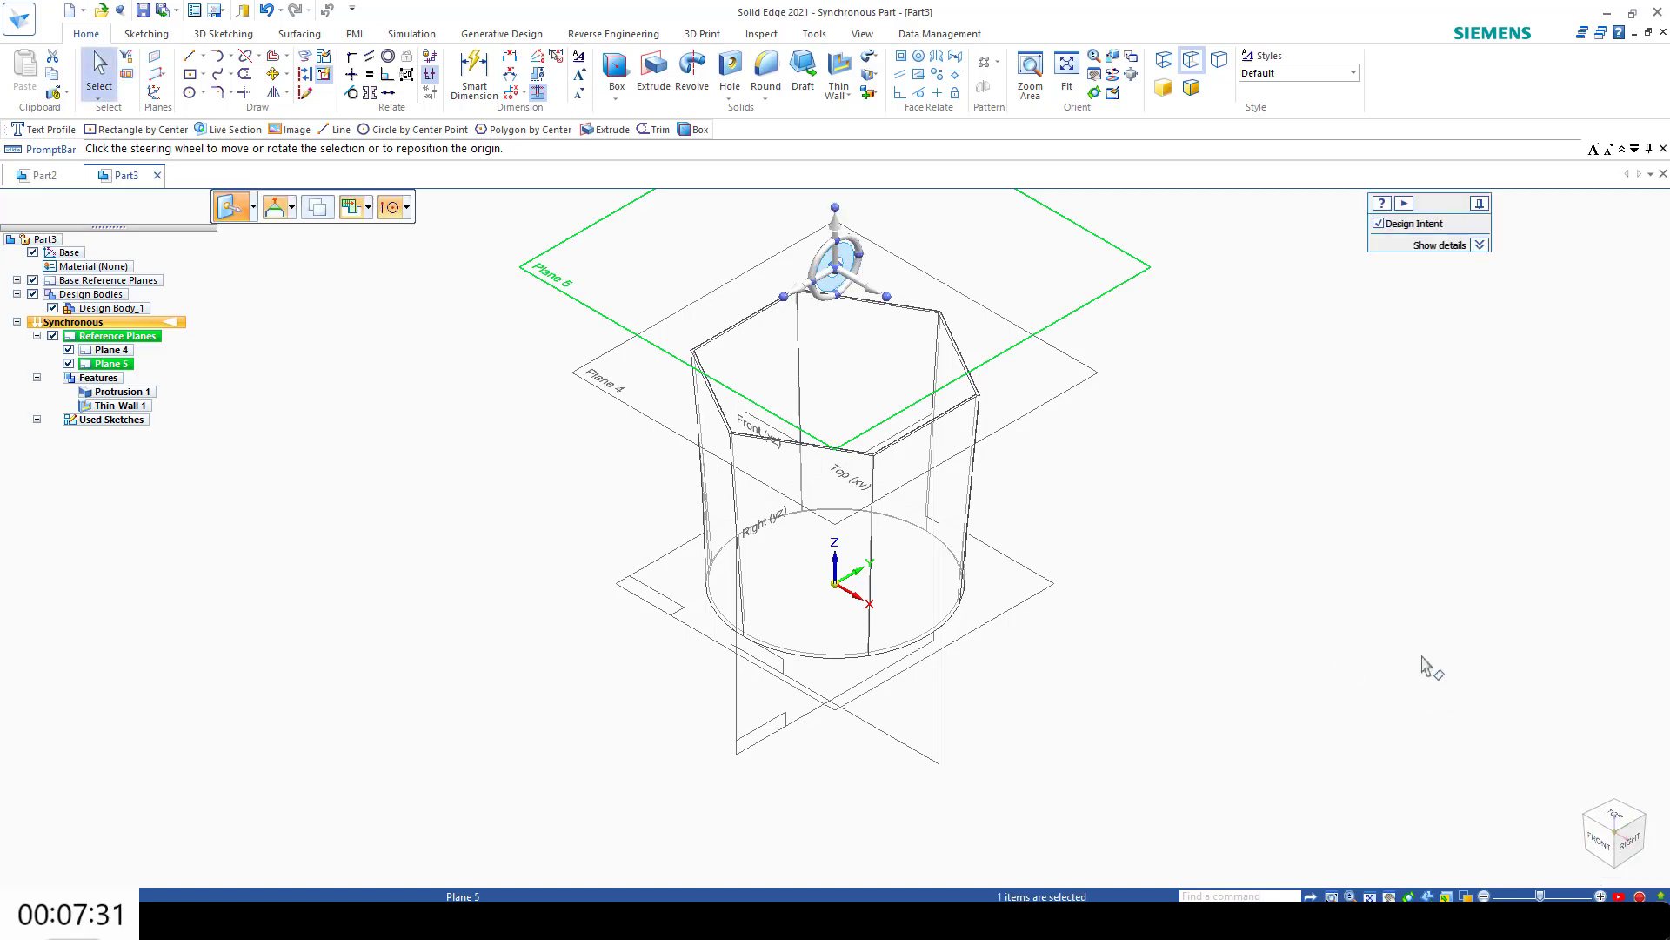
key("Escape")
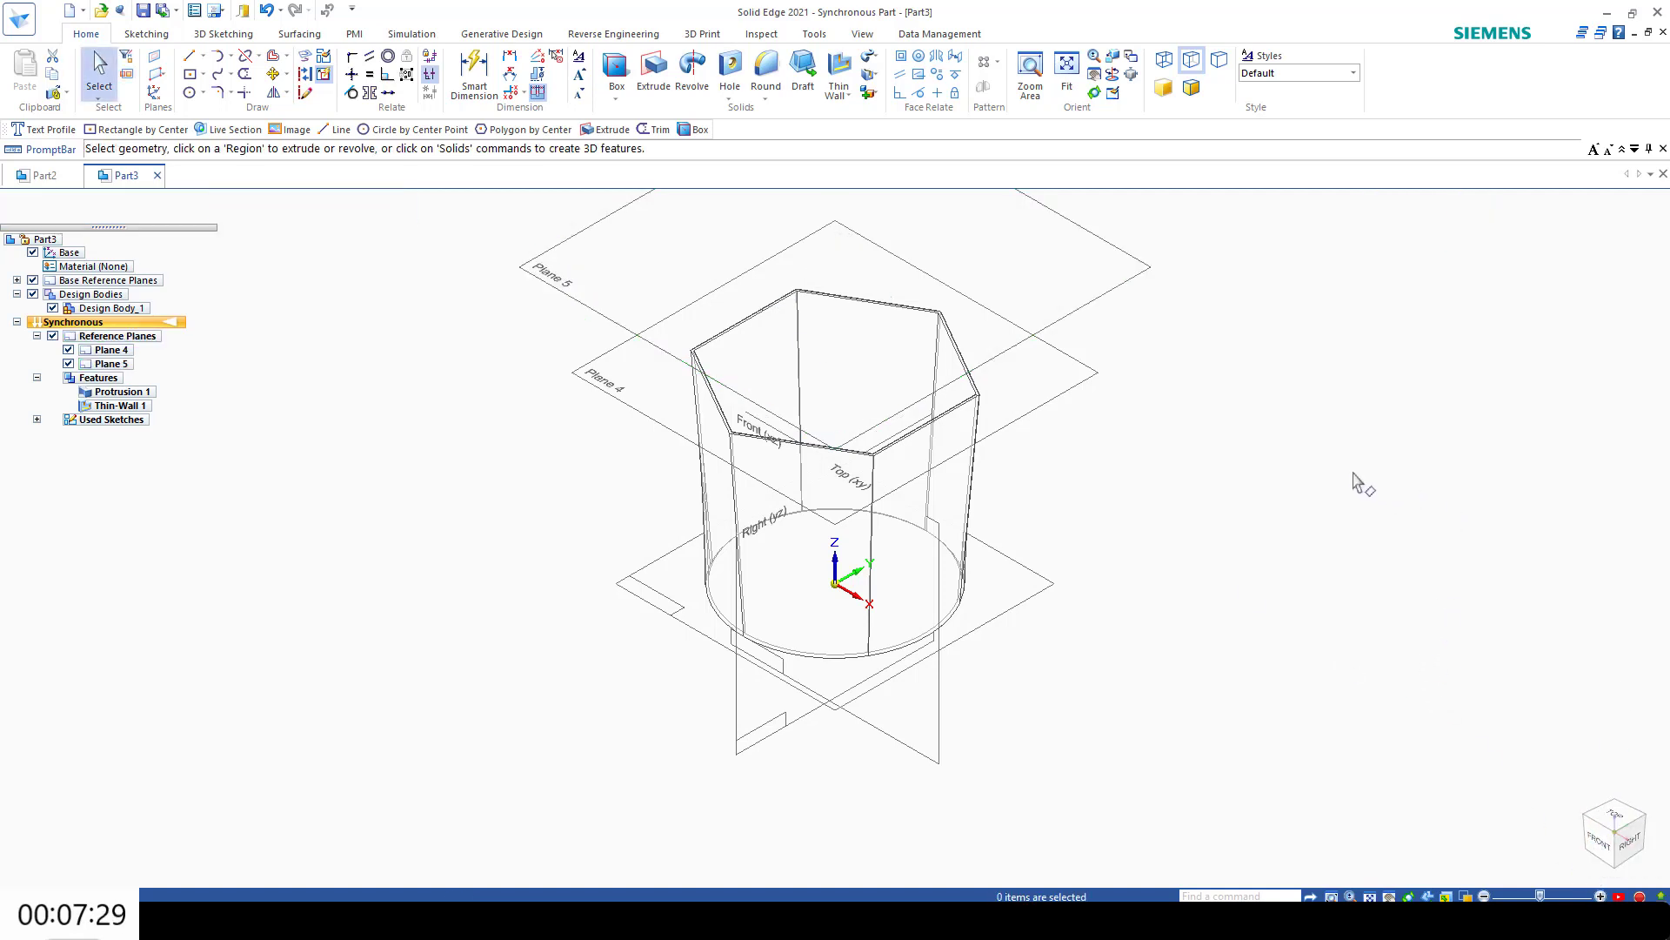
Step: Hide the design bodies and Plane 4
mouse_move(1620, 862)
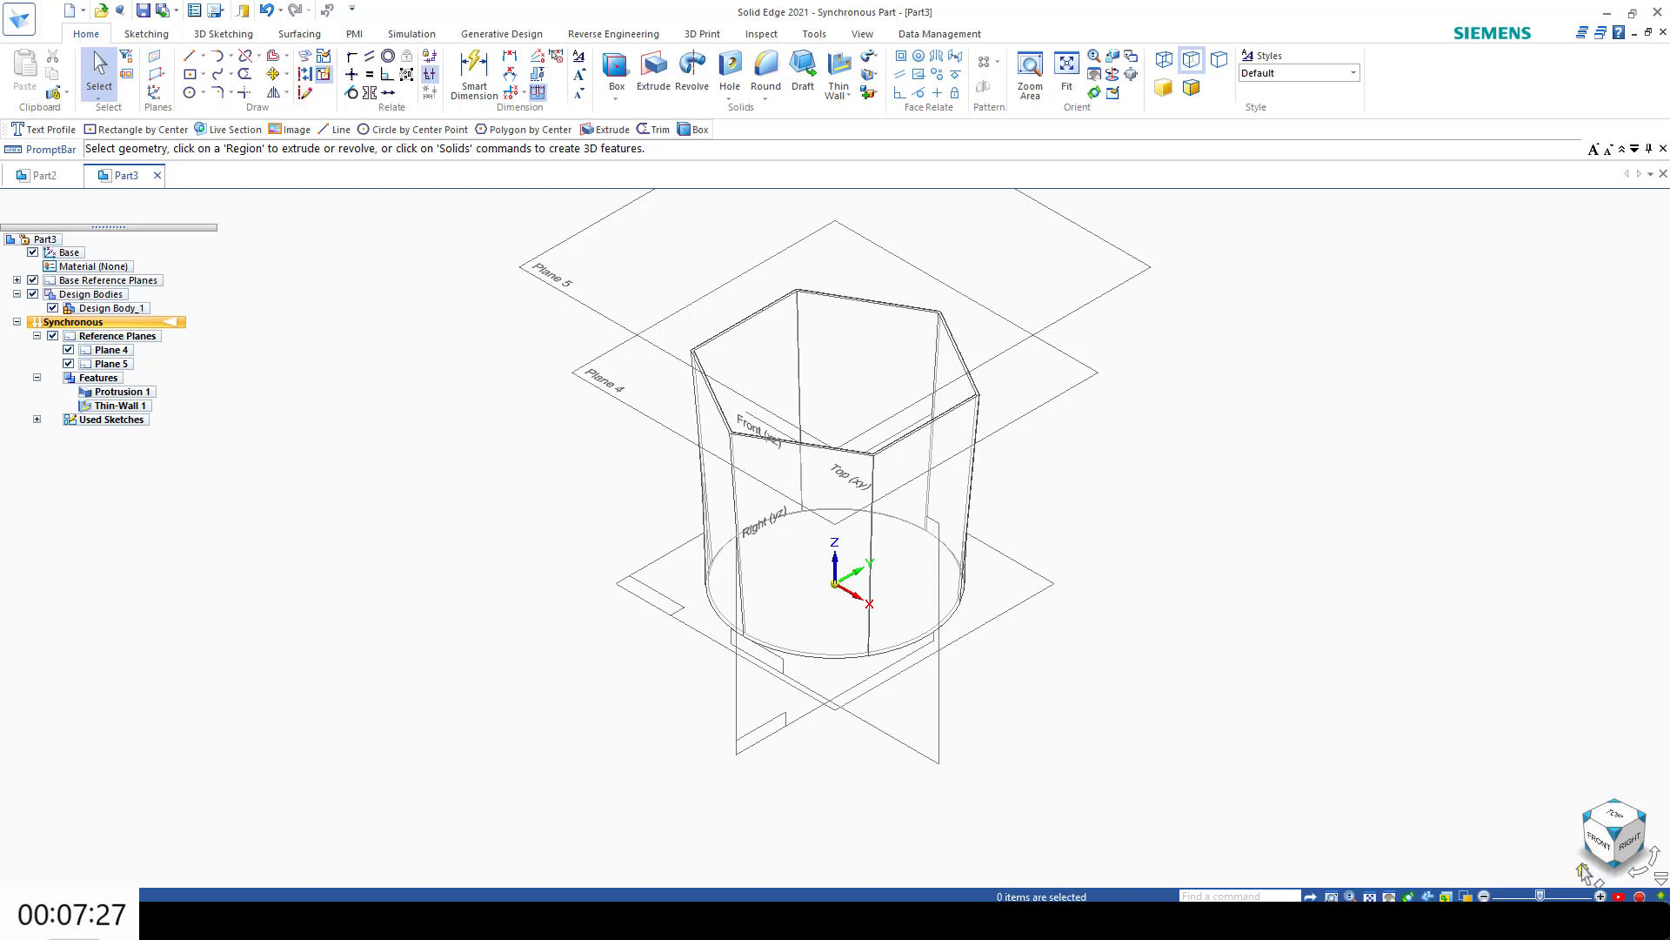
left_click(32, 295)
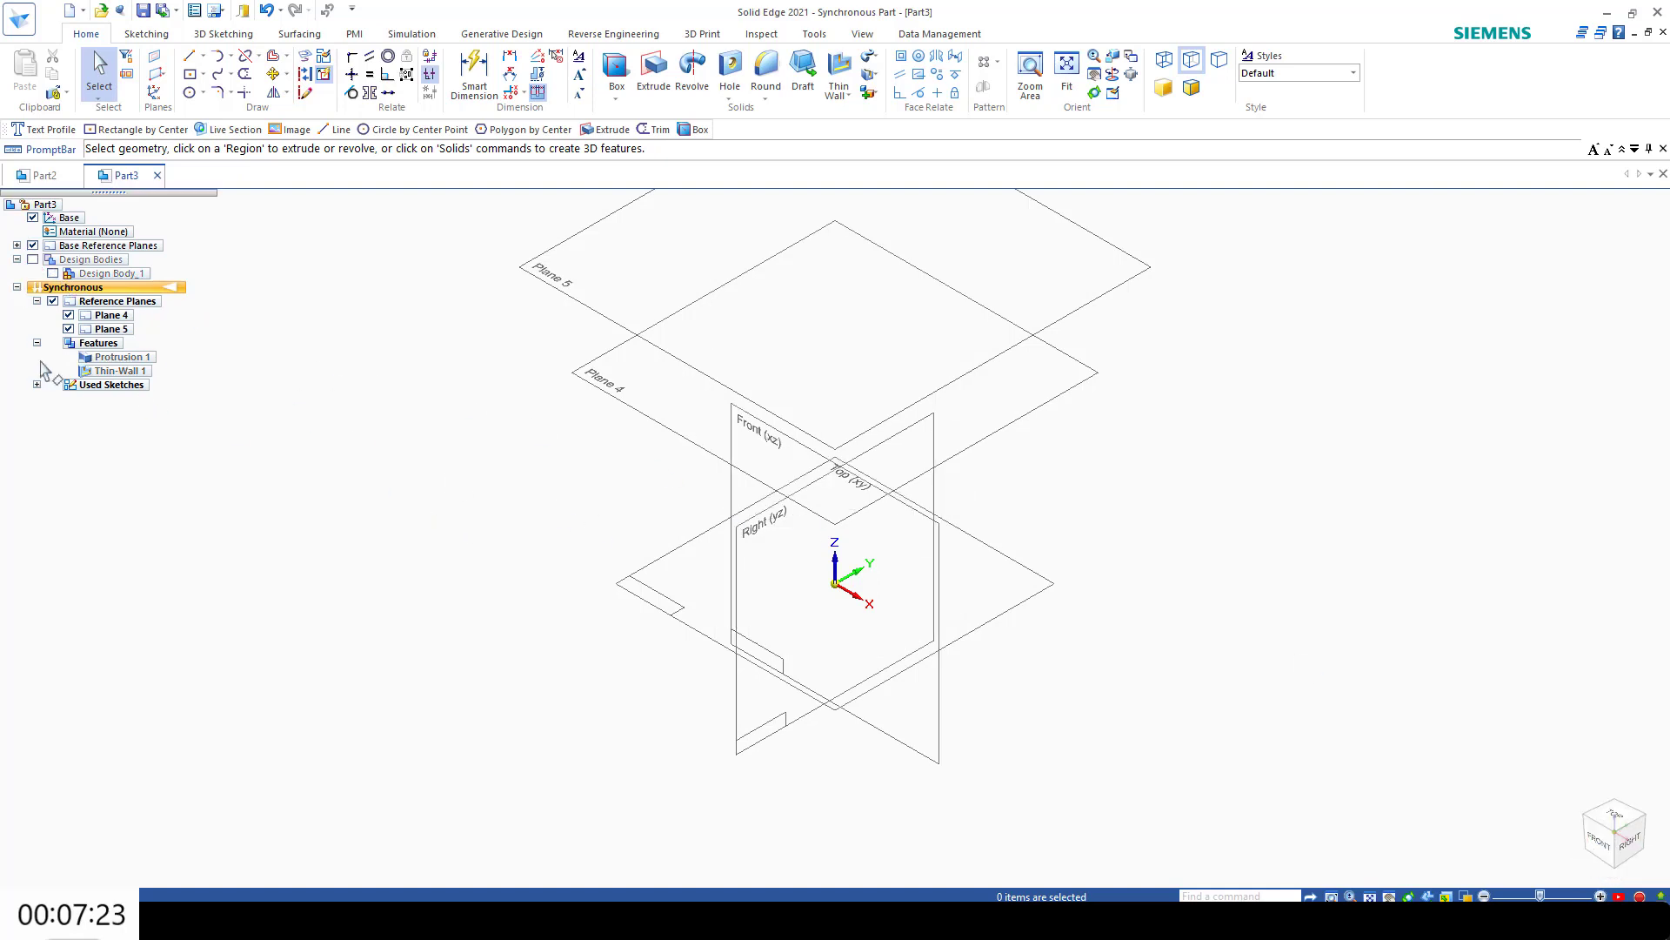
left_click(69, 316)
Step: Define the sketch text "A" with a 50 mm font size
left_click(1614, 816)
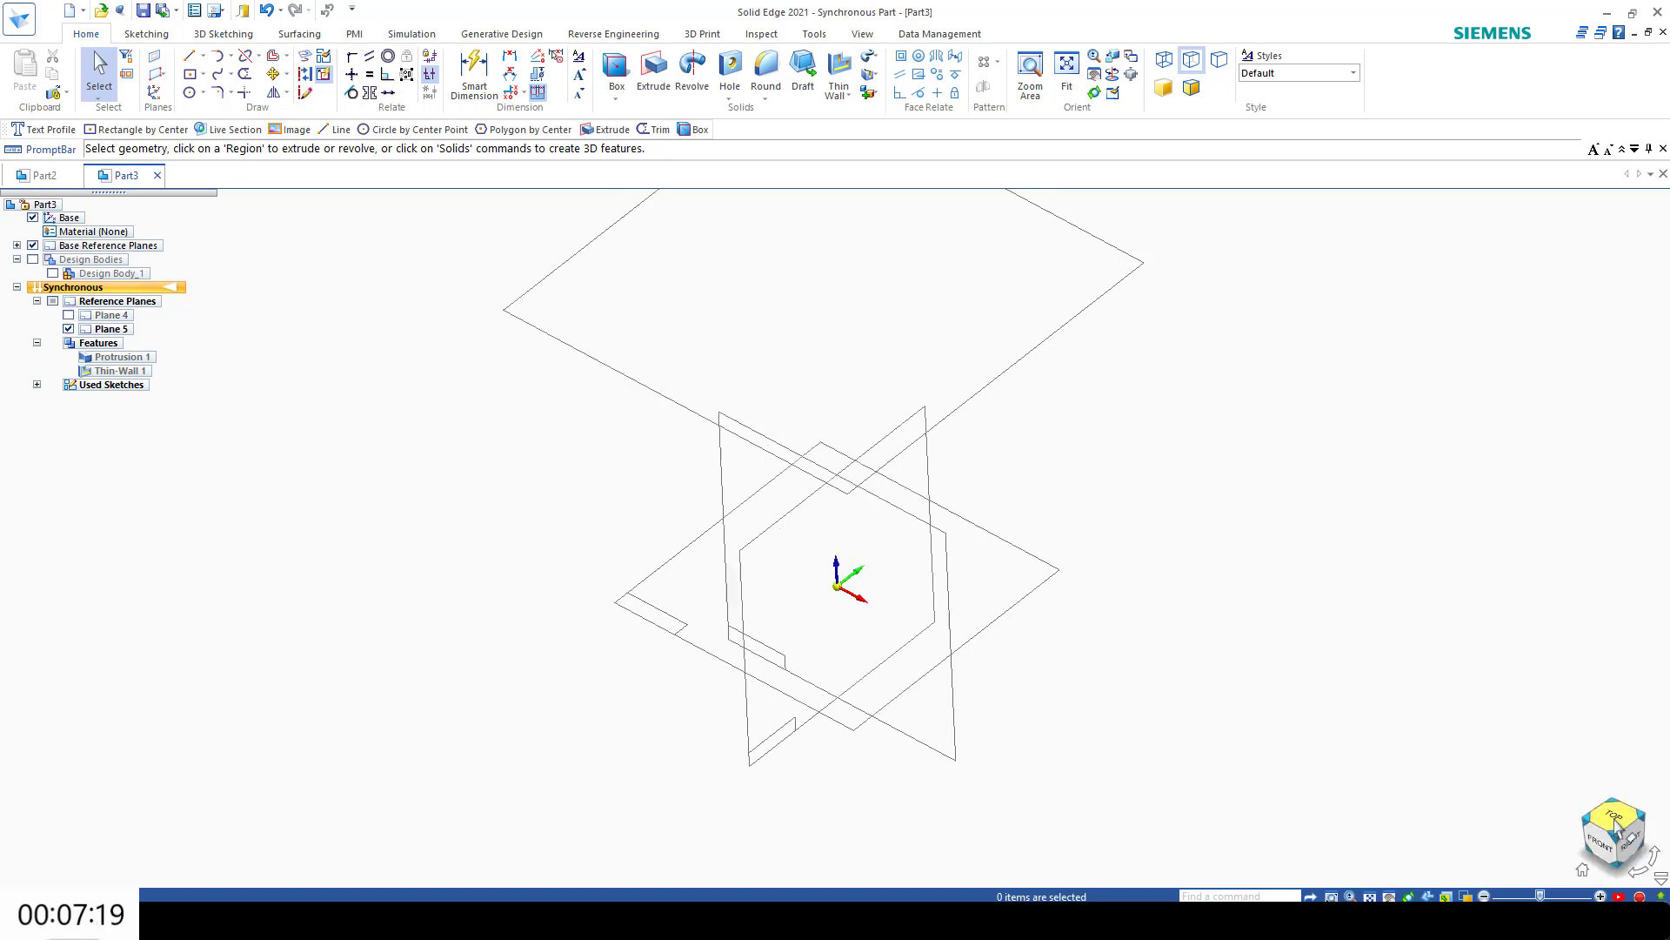
left_click(150, 33)
left_click(877, 63)
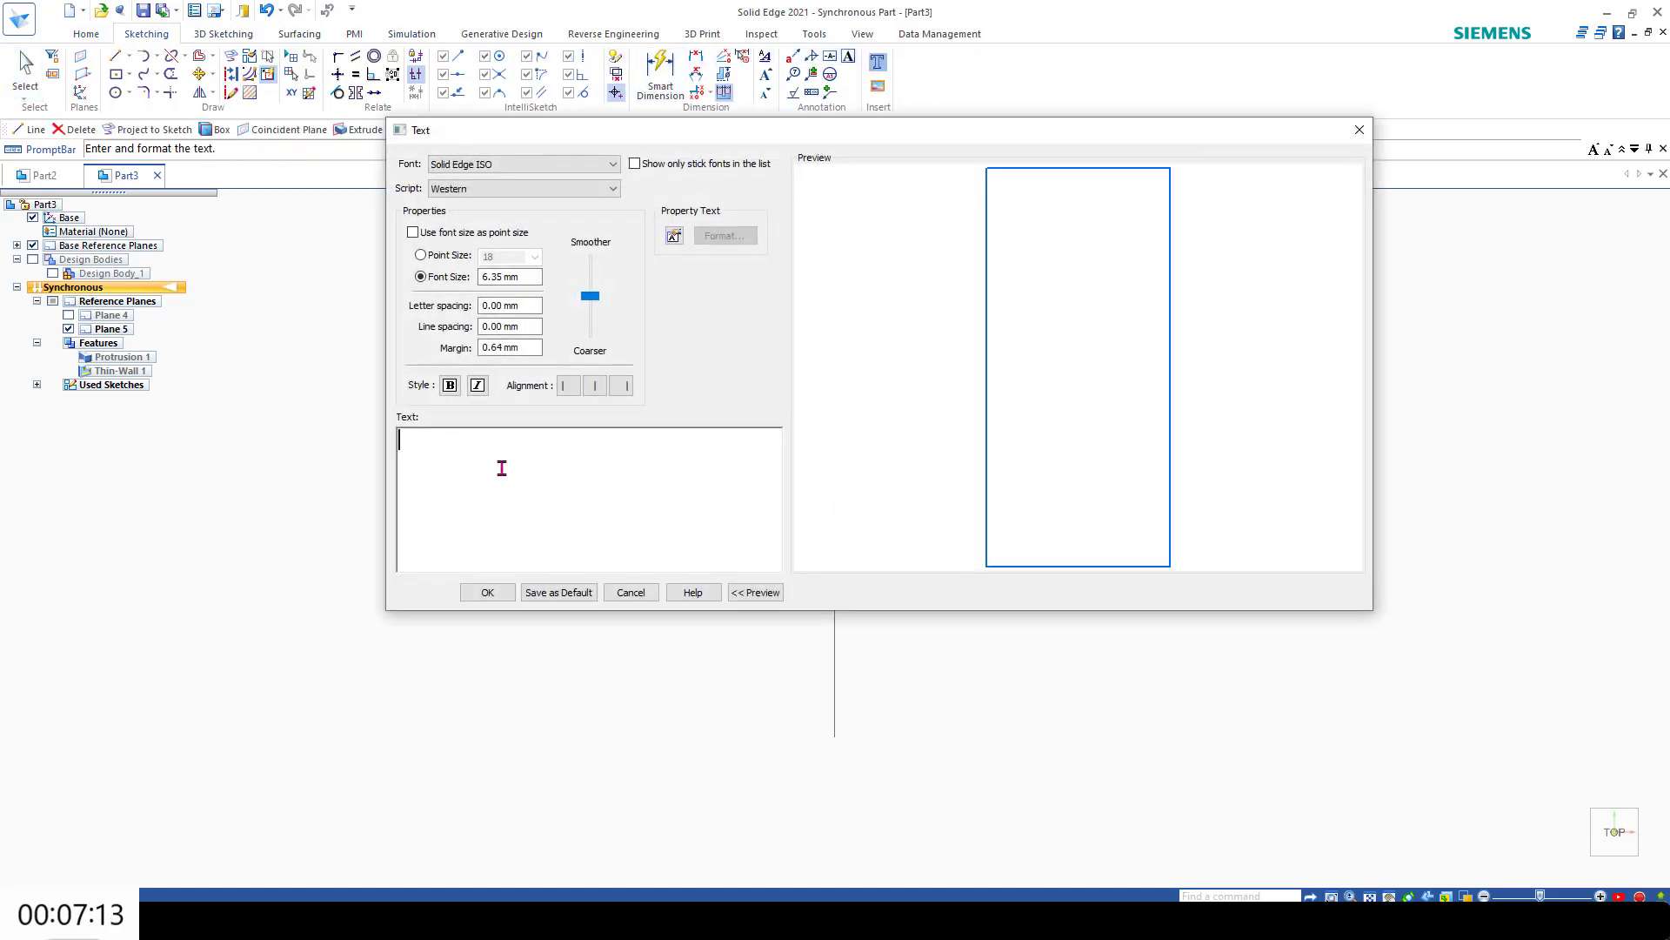
type("A")
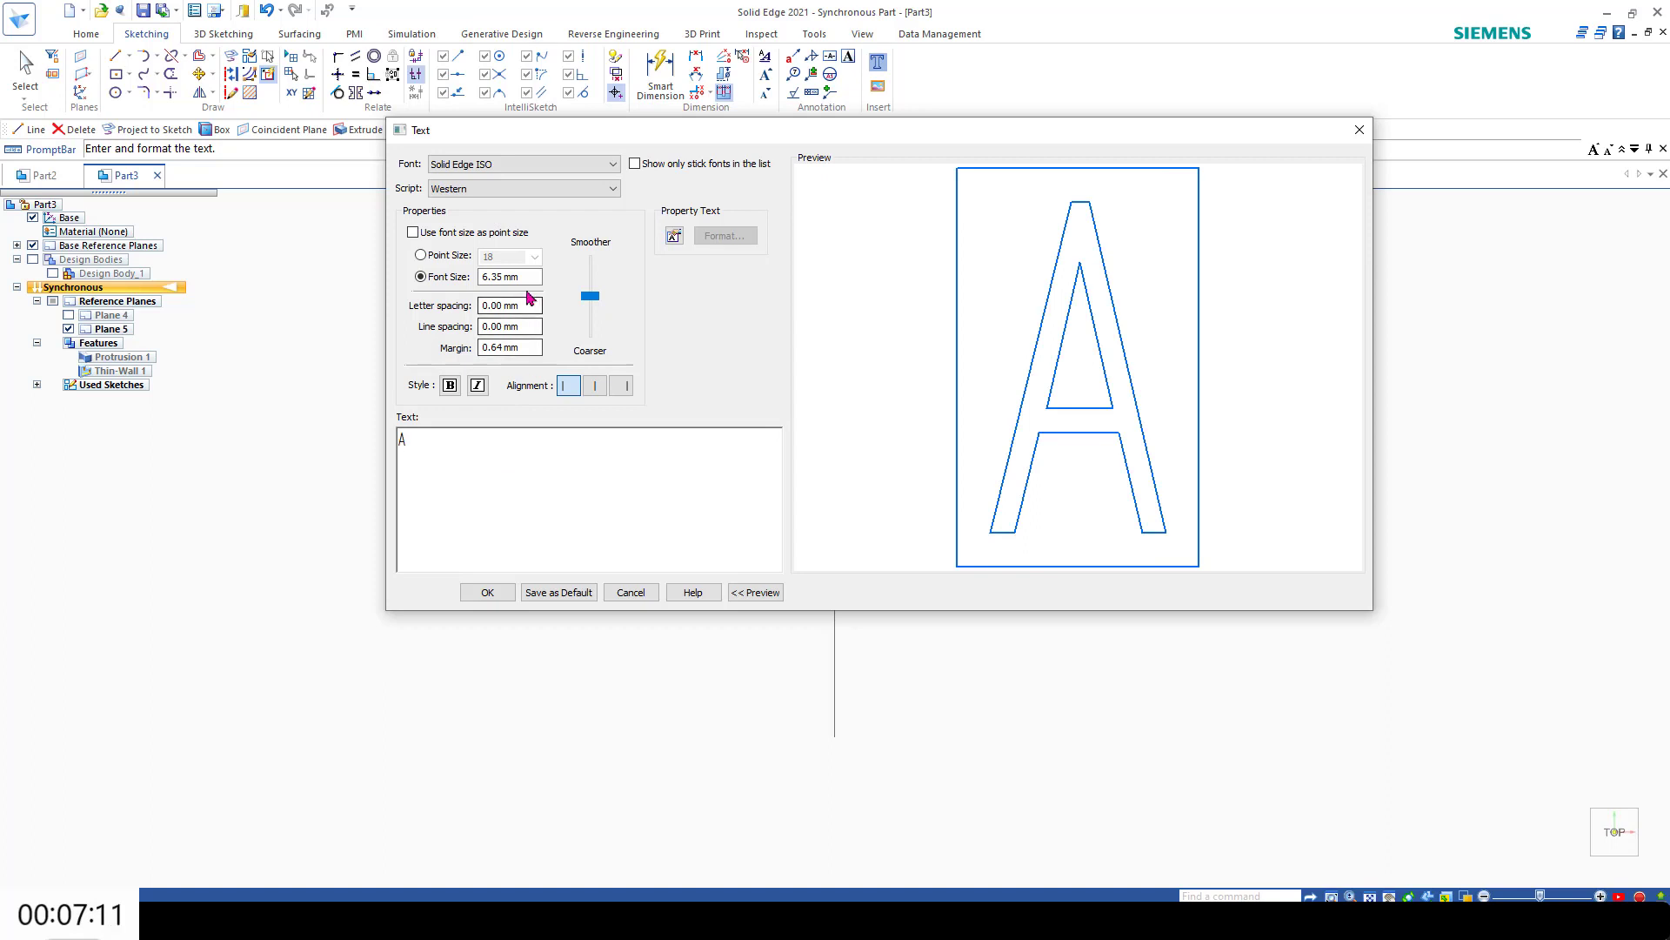
left_click_drag(530, 279, 483, 281)
key("BackSpace")
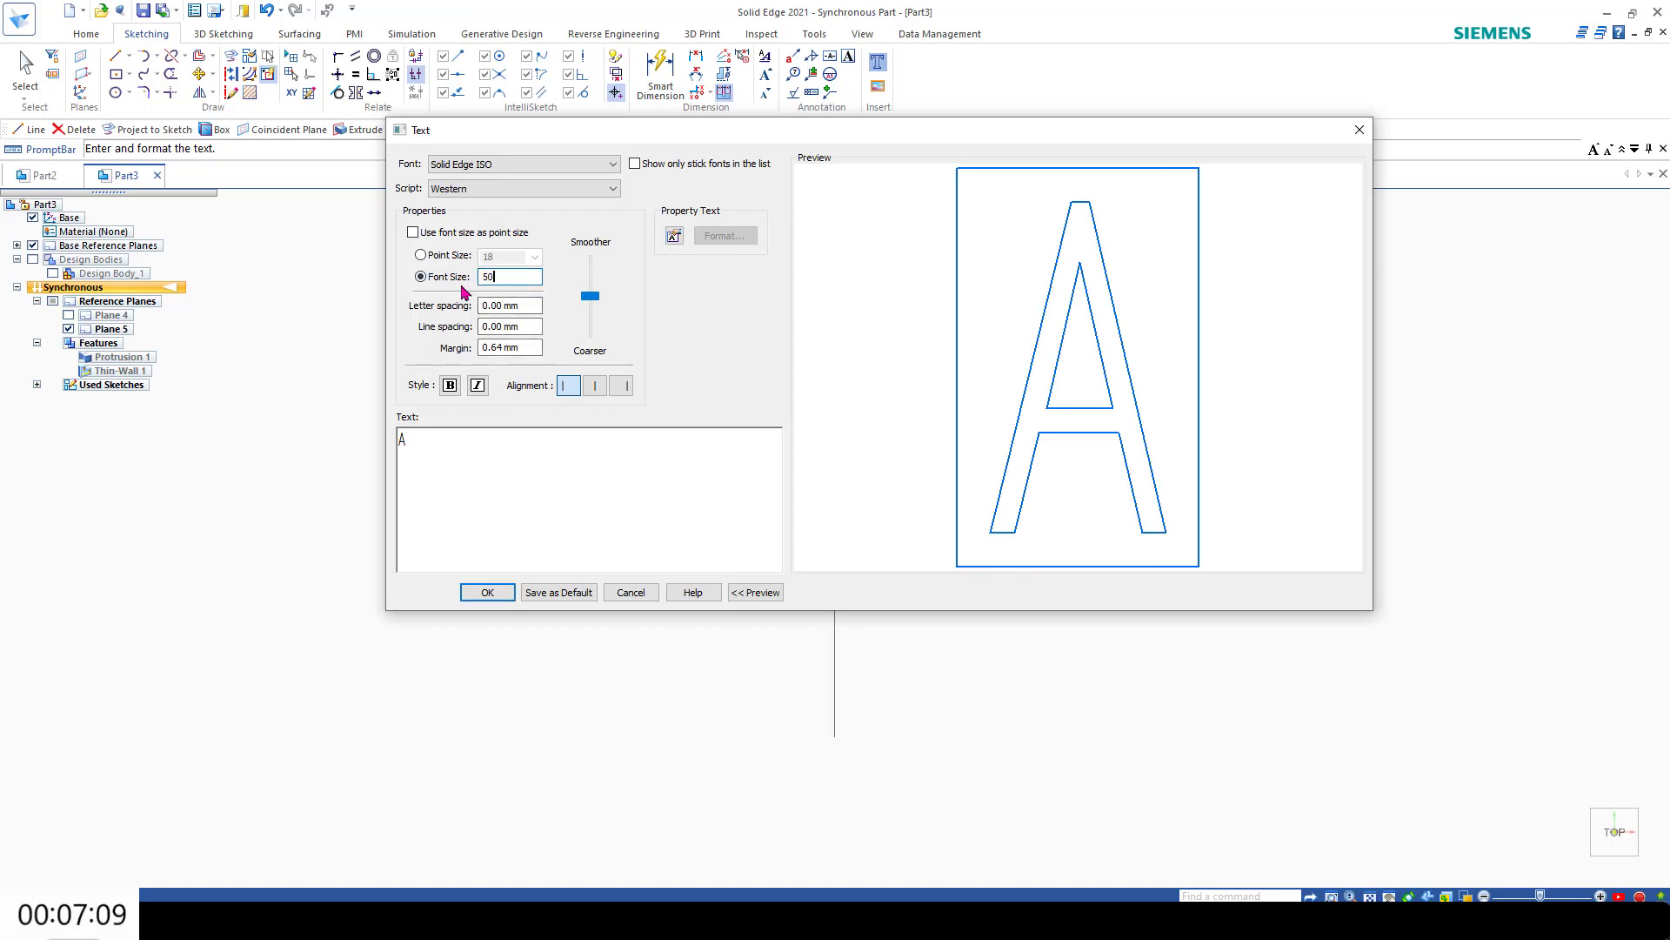
key("Return")
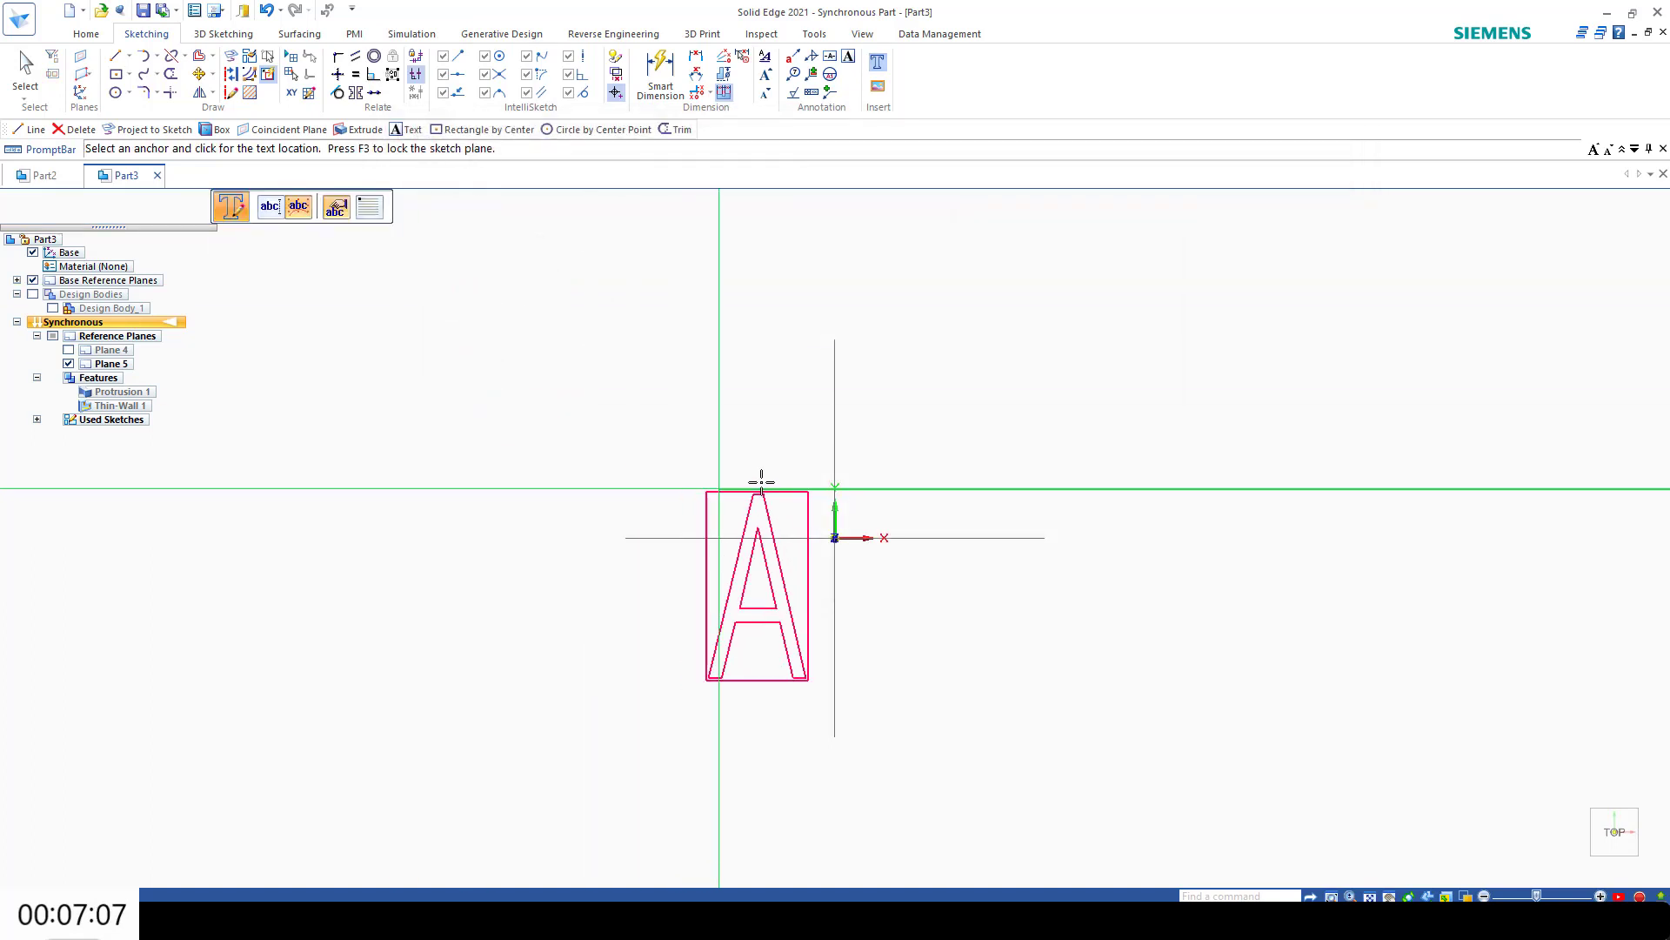
Step: Try to place the text by its Center anchor at the origin on the locked base plane, and undo the placement
left_click(370, 211)
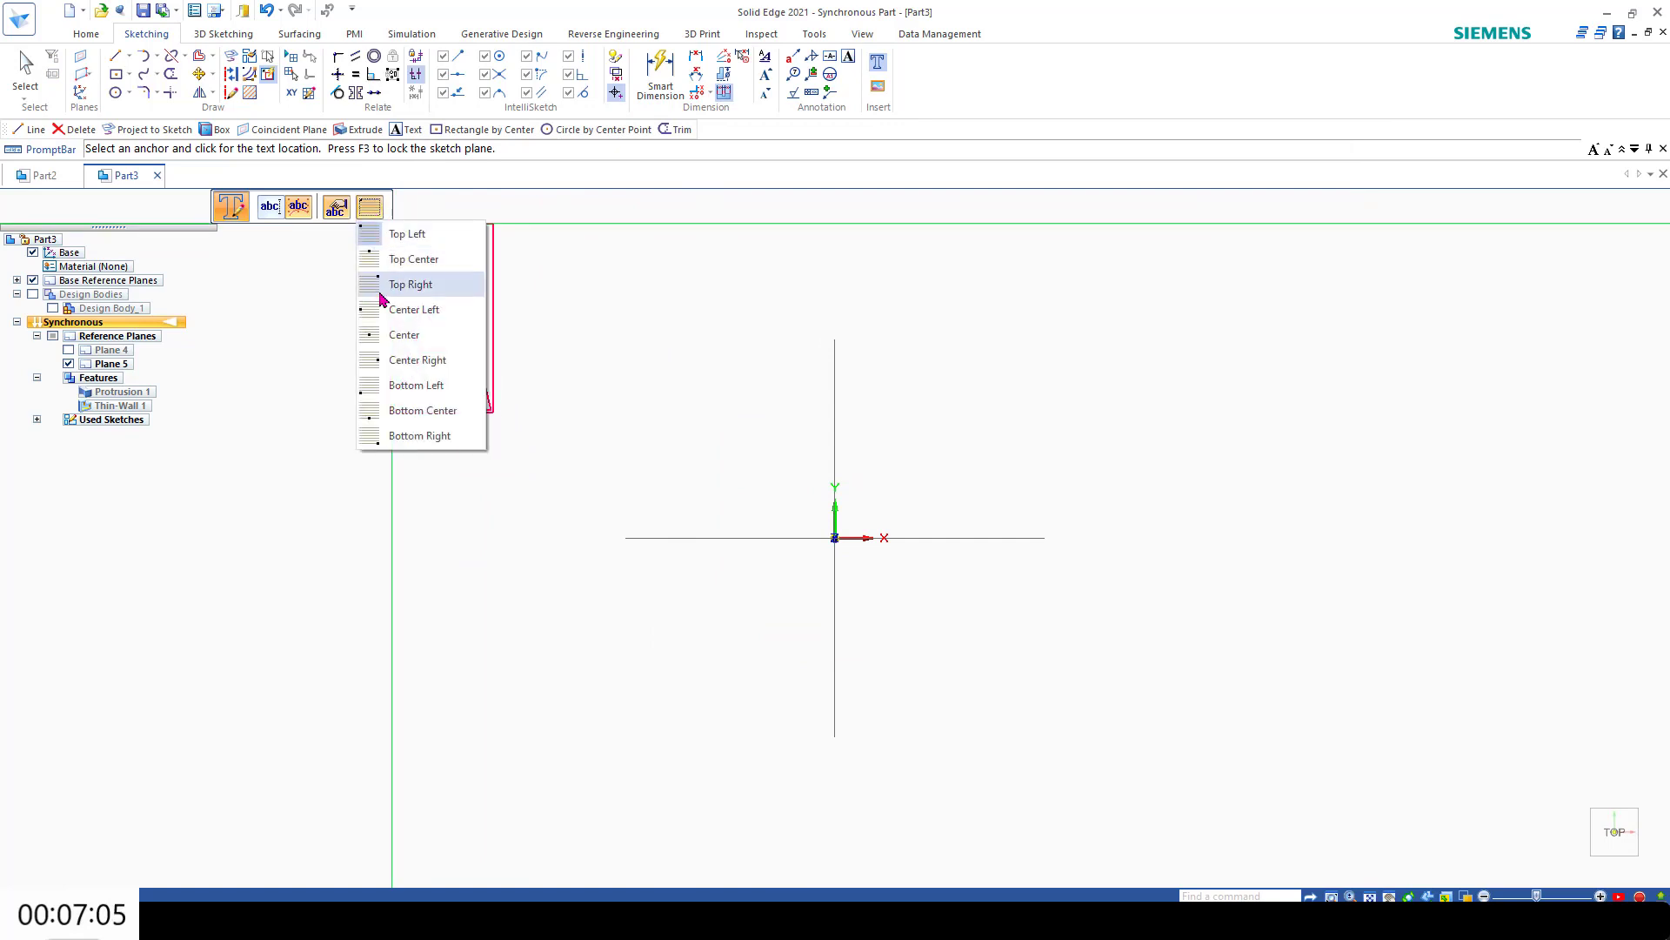
left_click(400, 335)
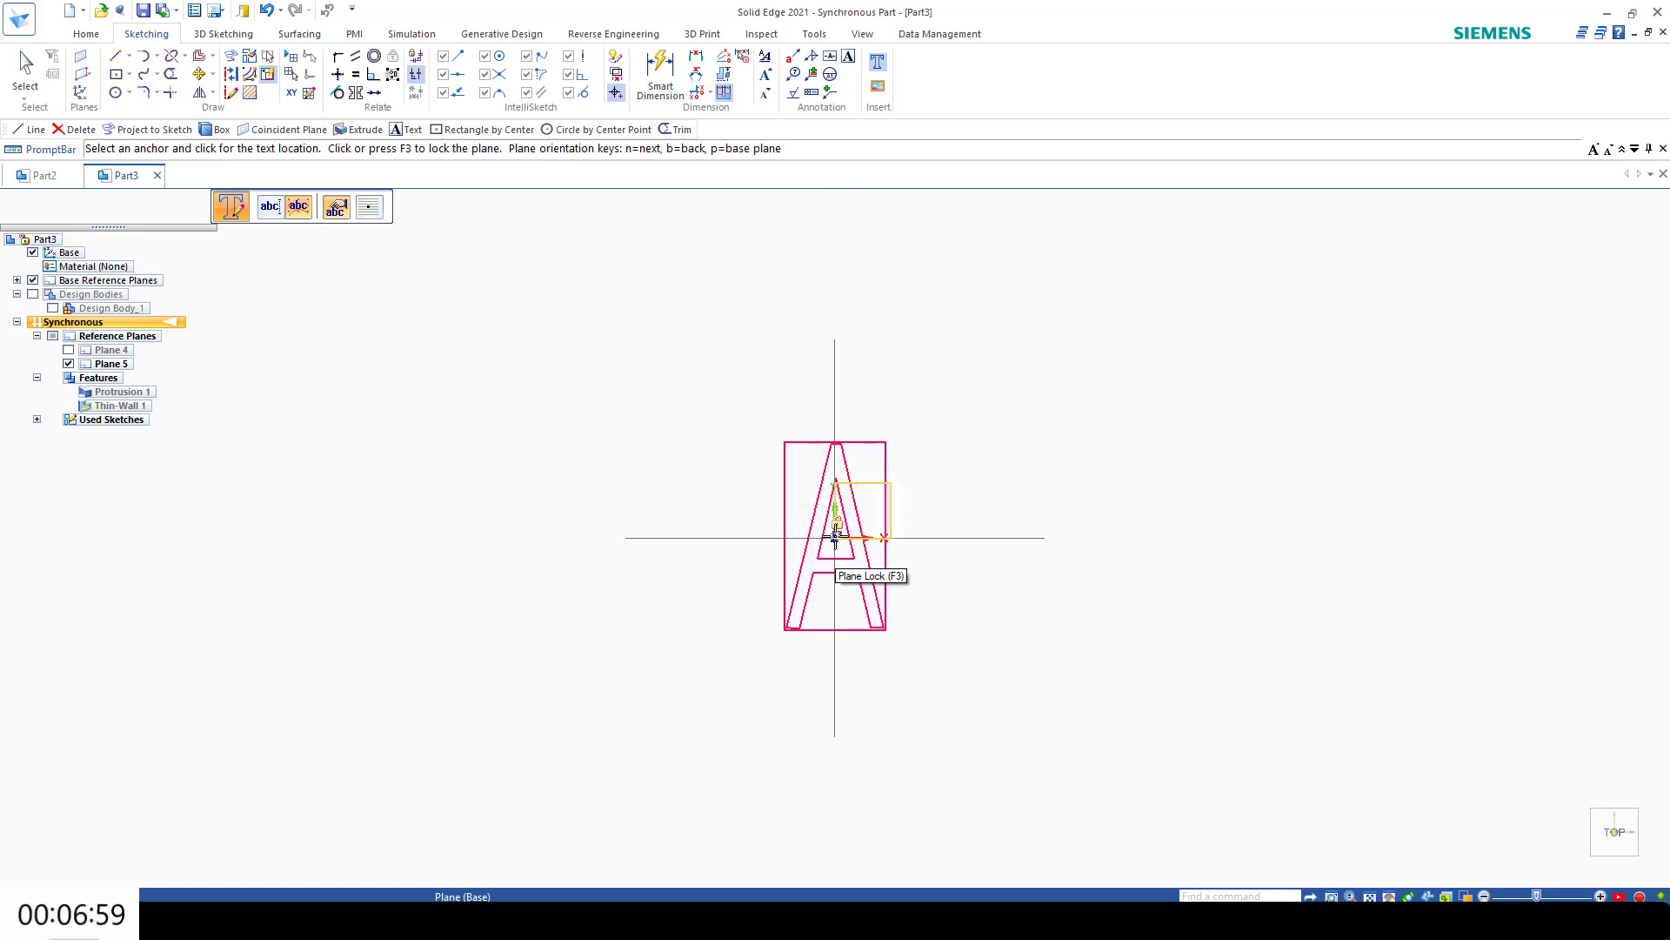
key("F3")
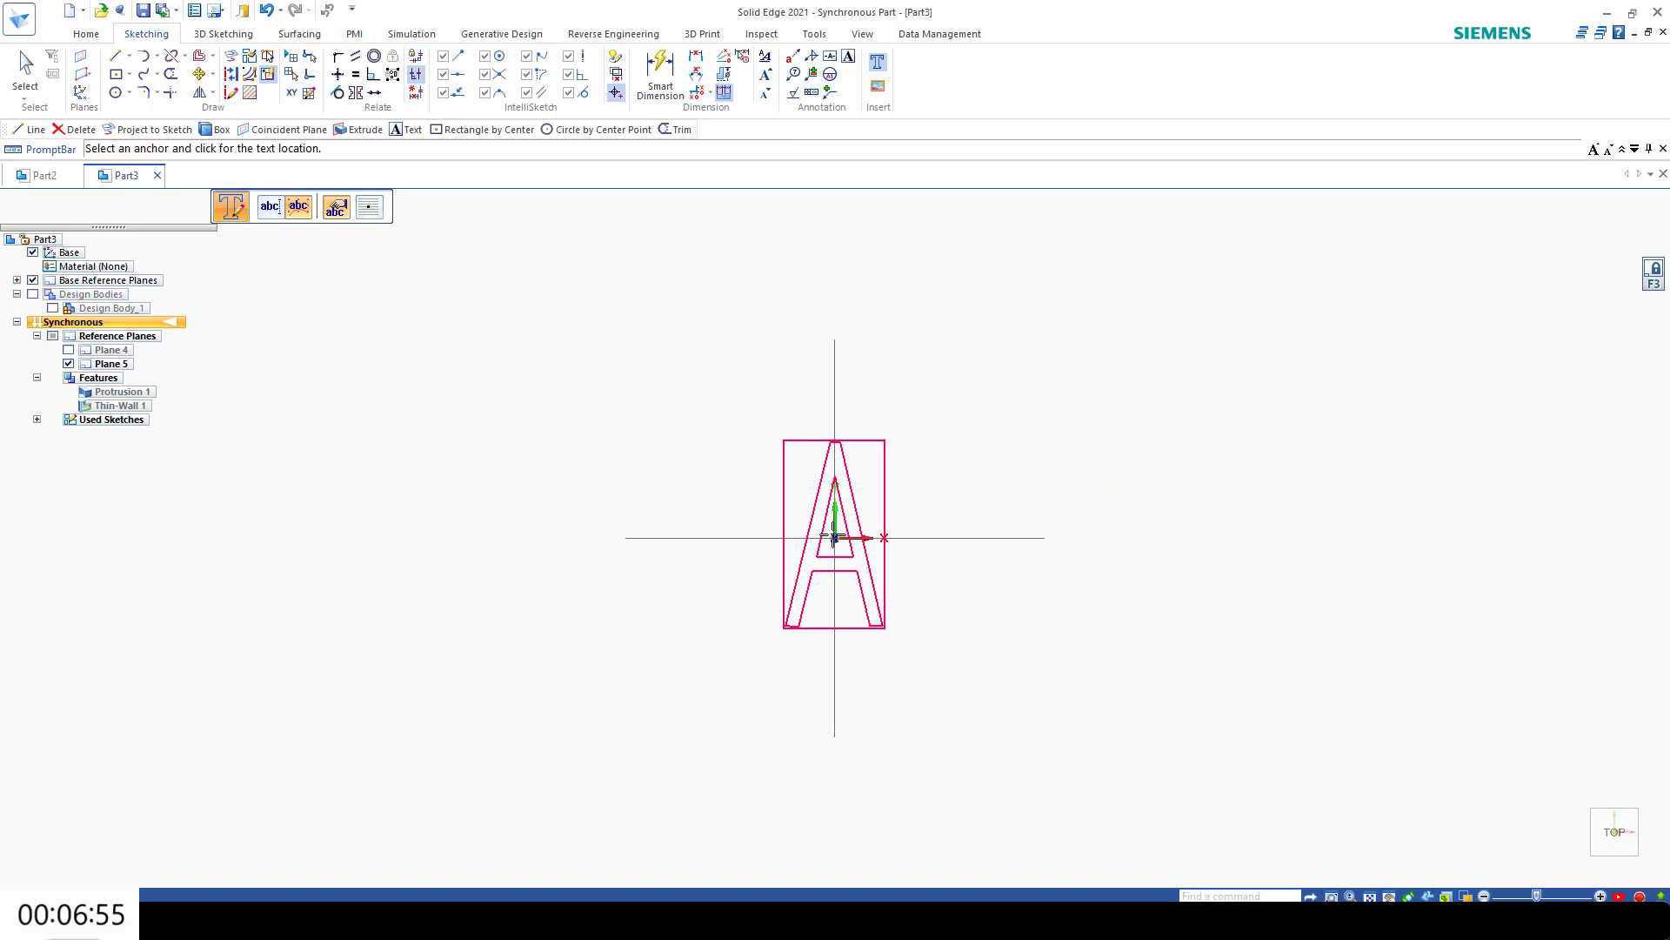
left_click(834, 537)
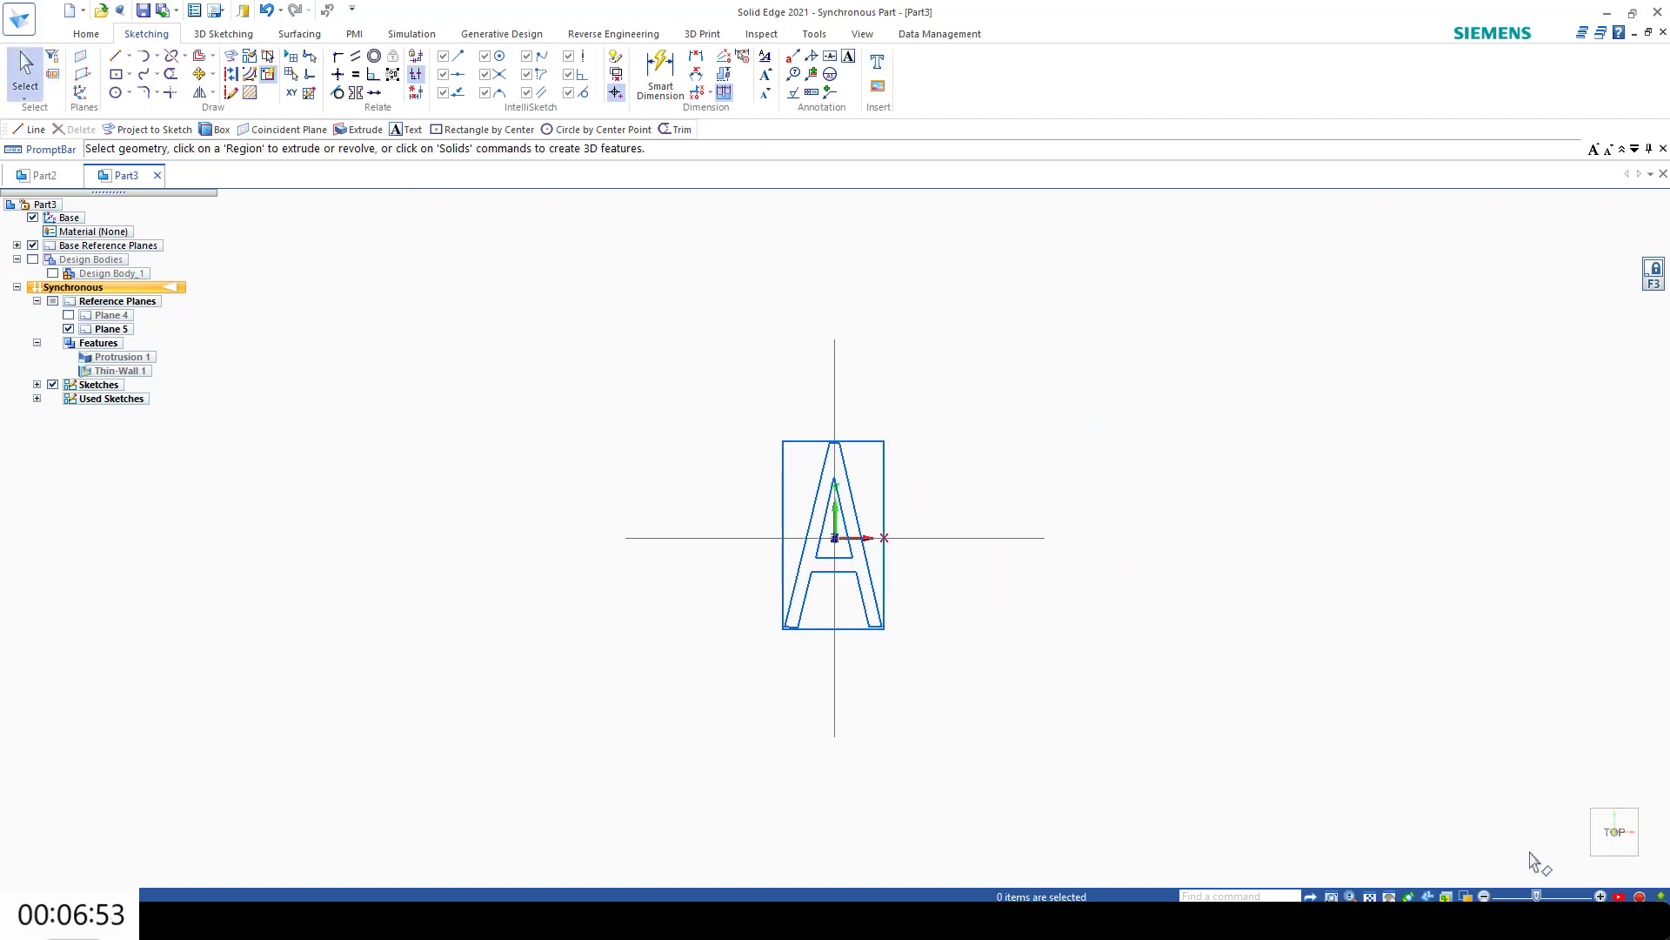
left_click(1584, 869)
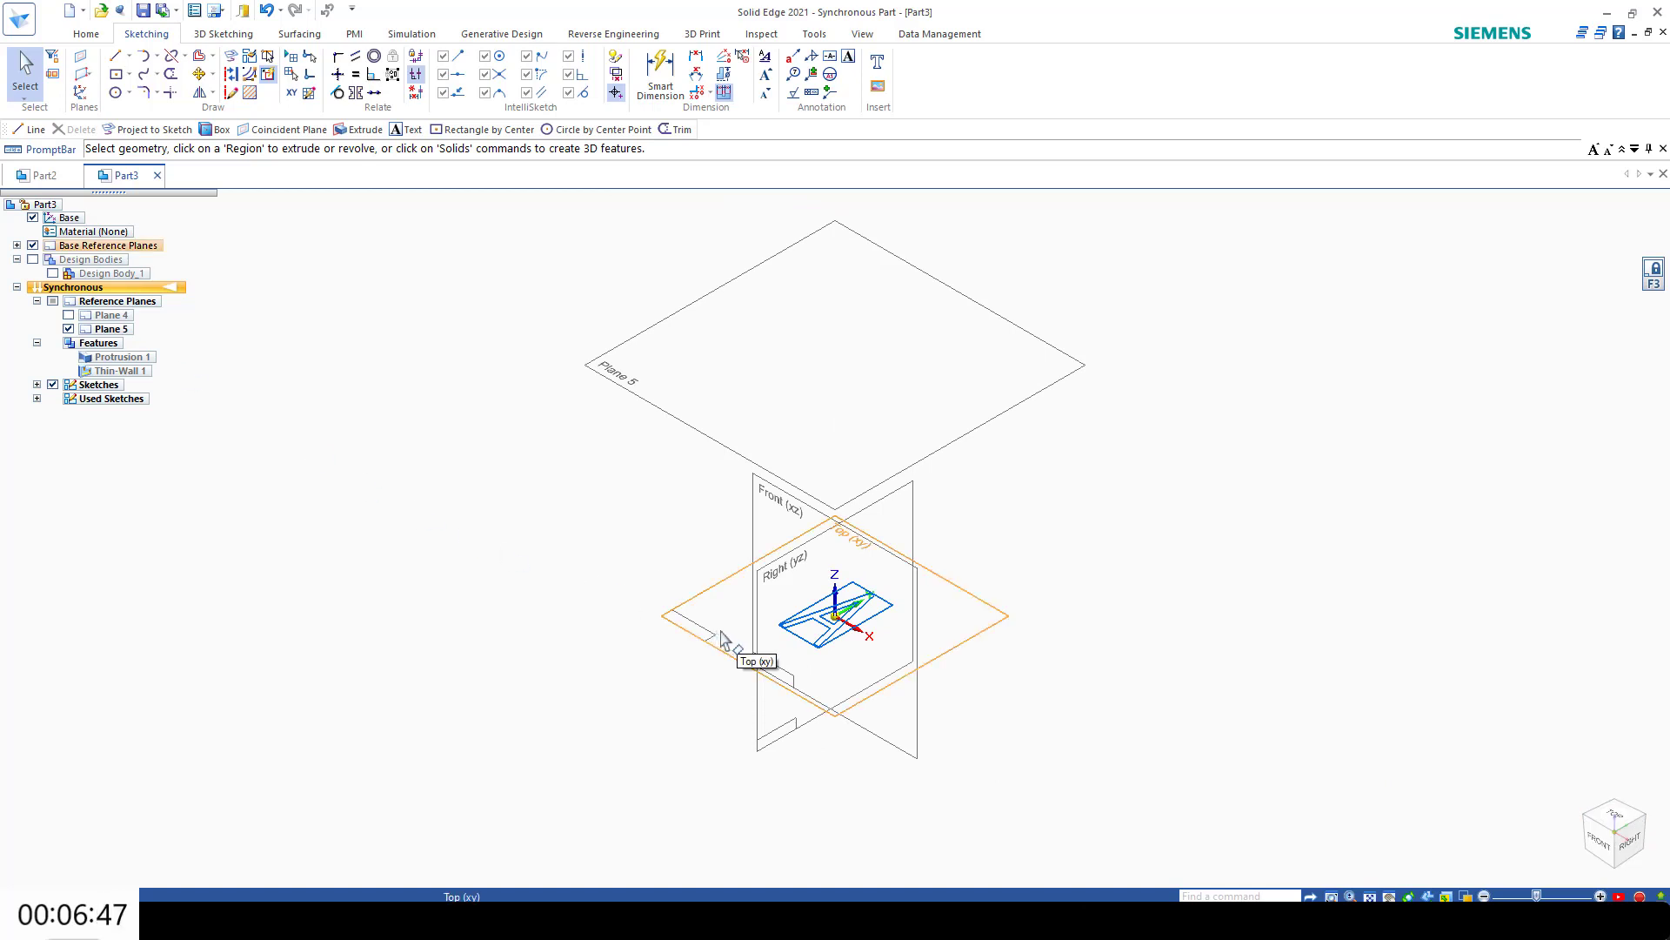
key("ctrl+z")
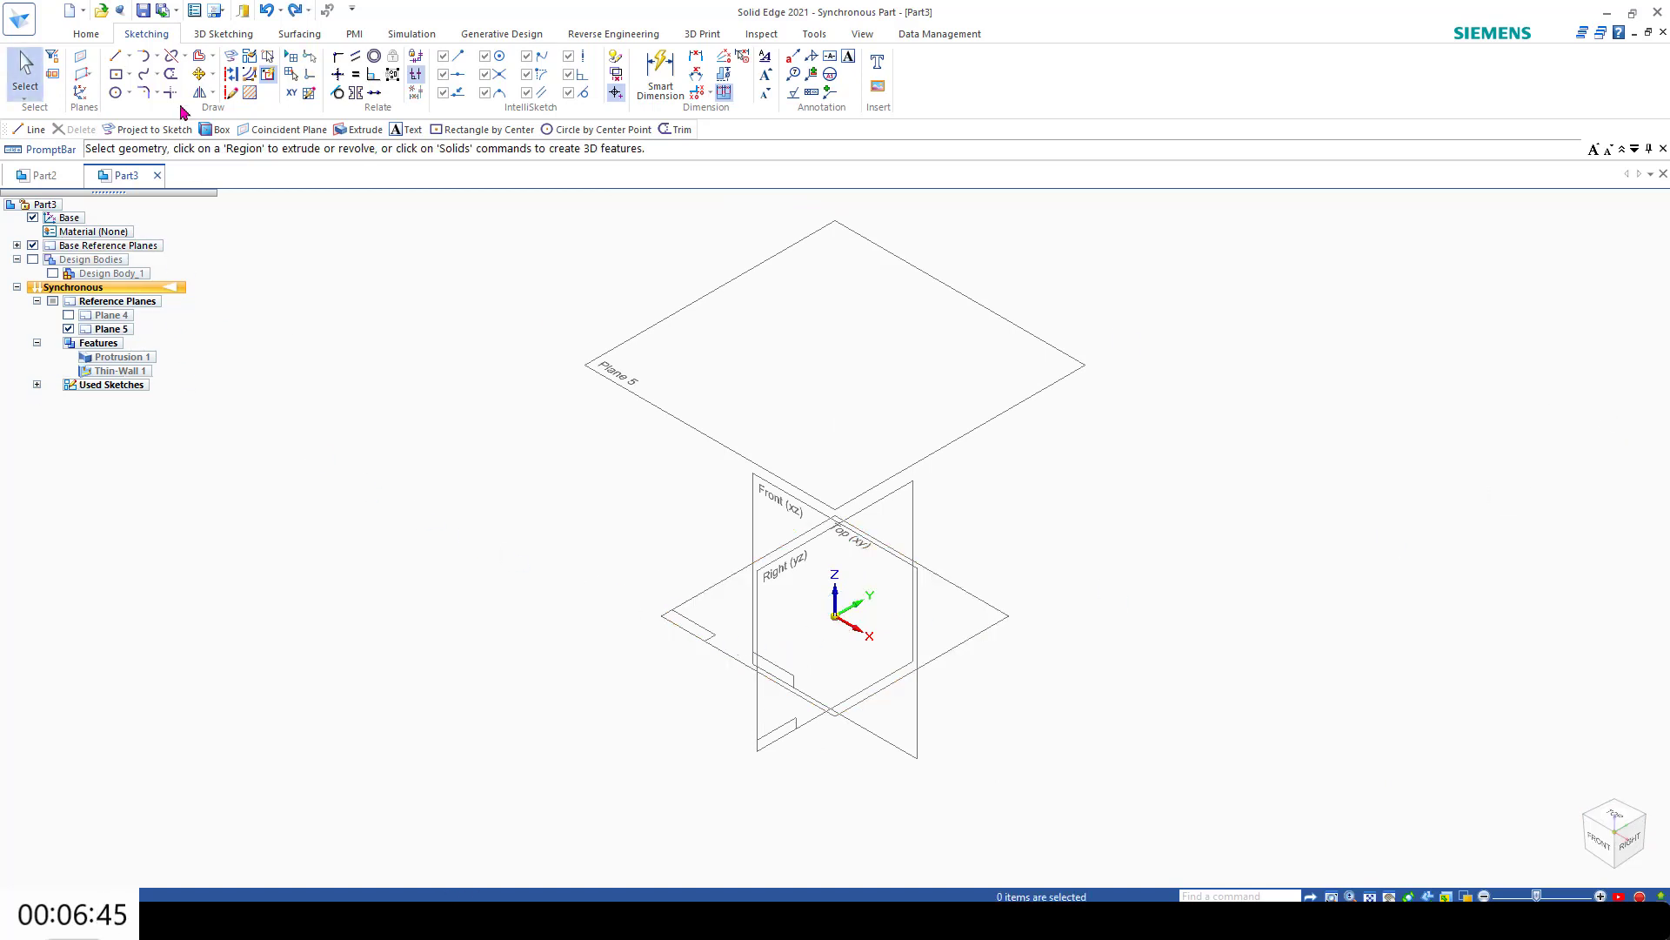
Step: Define the sketch text "A" again with a 50 mm font size
left_click(879, 66)
left_click(862, 253)
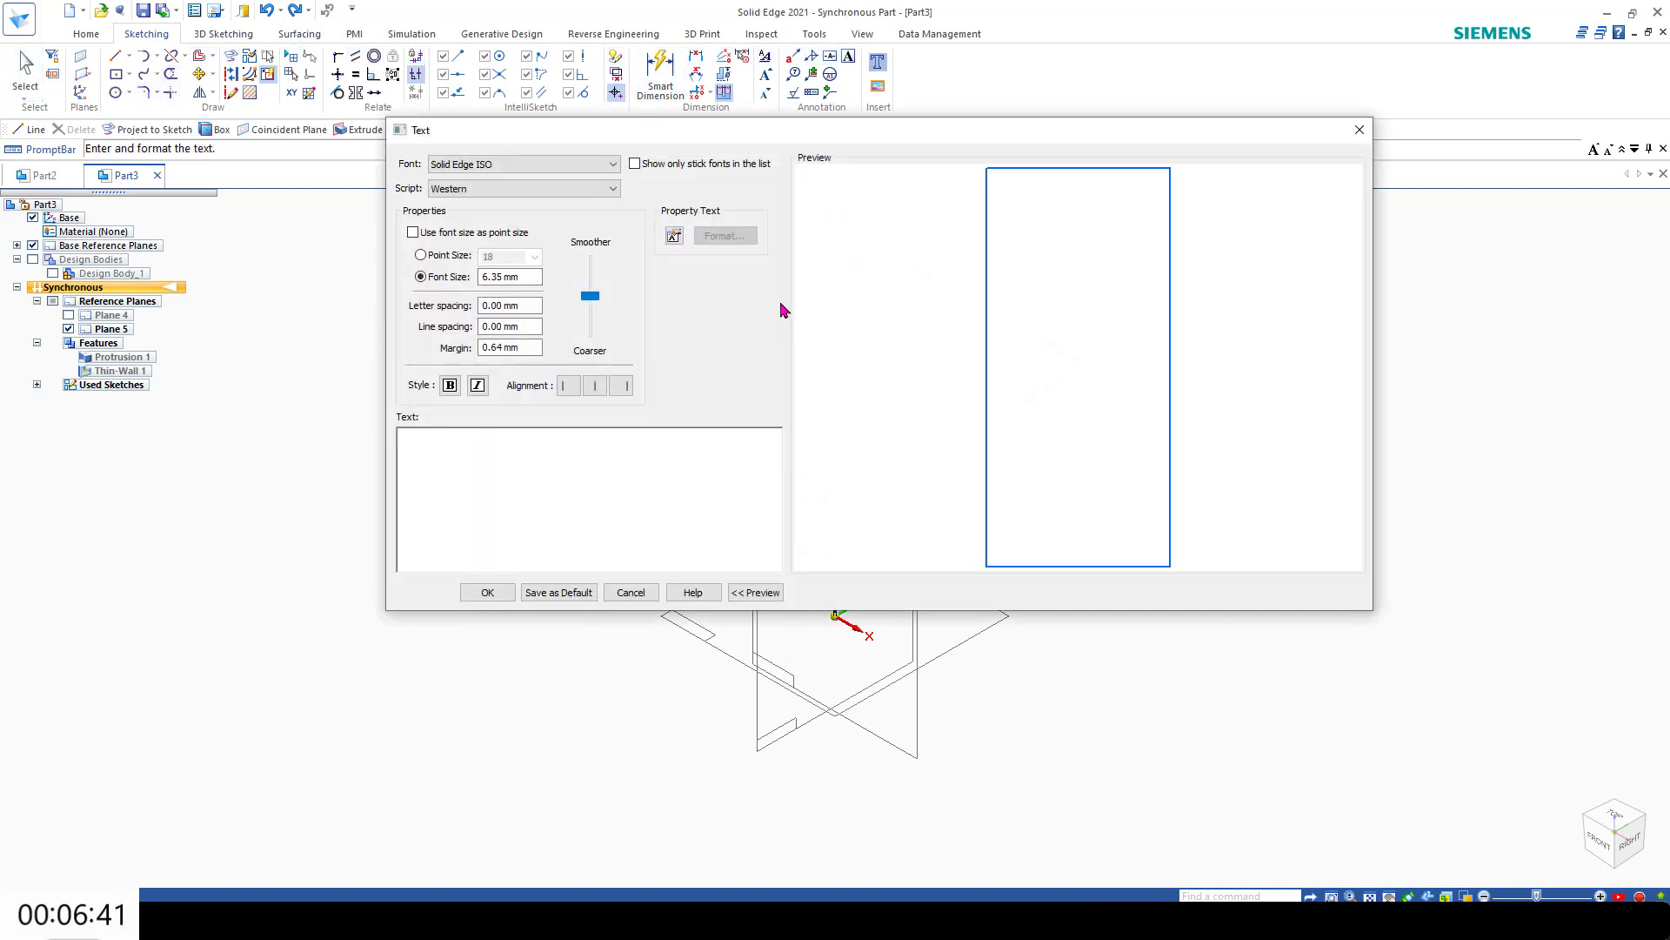
type("A")
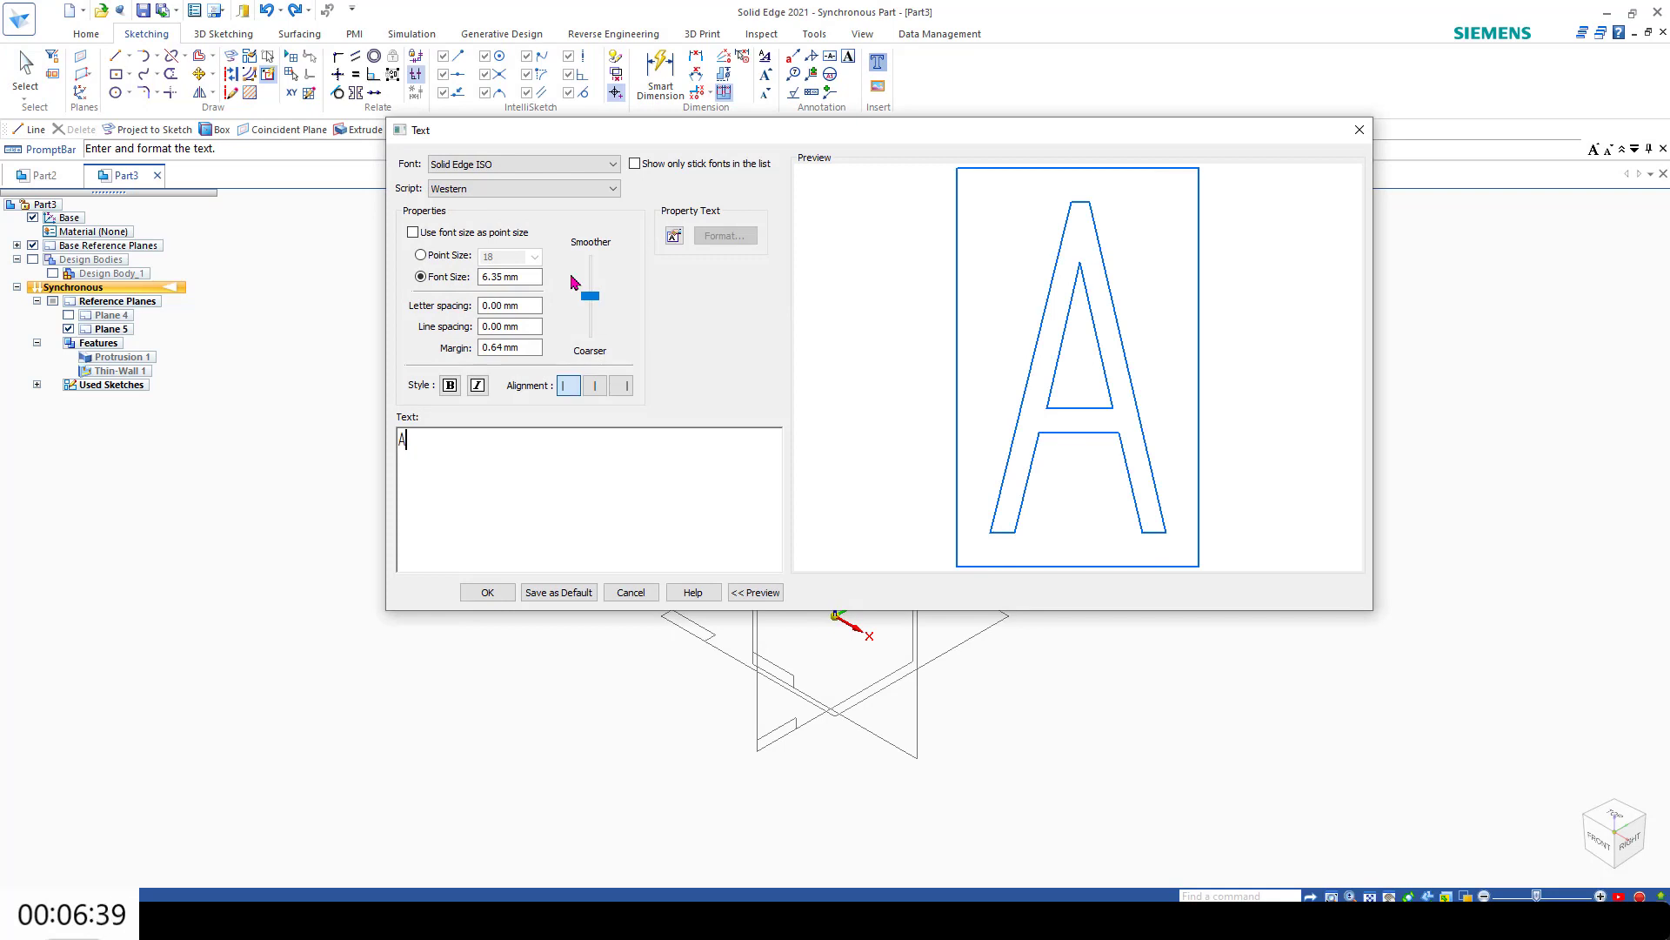
left_click_drag(530, 279, 418, 271)
type("50")
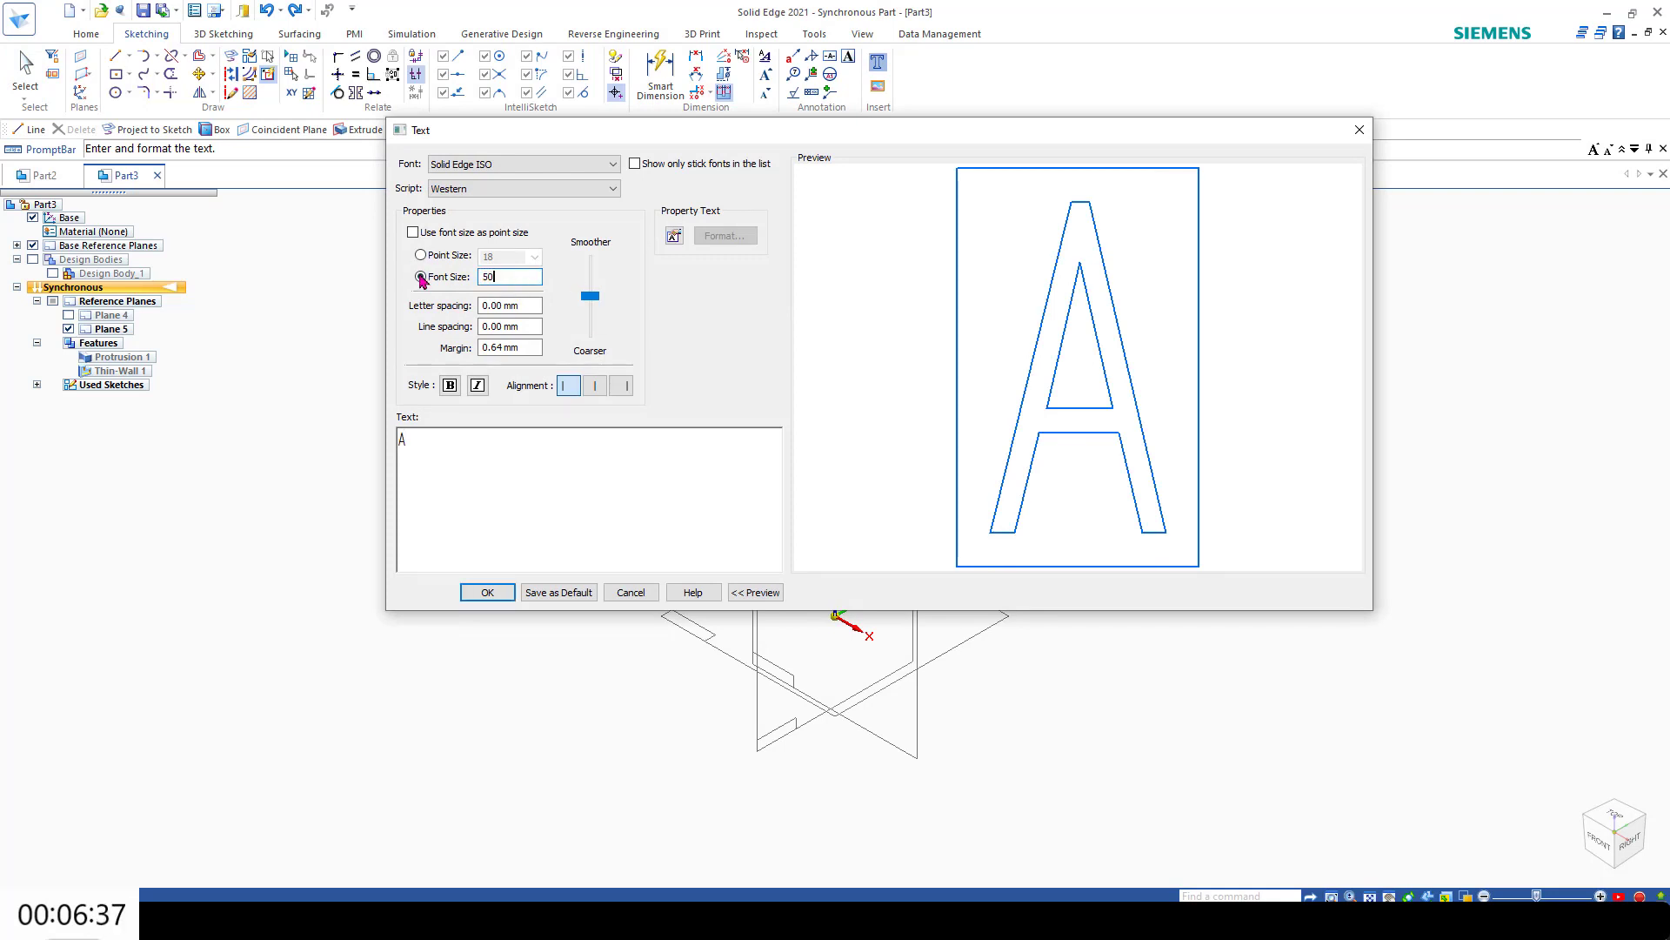
key("Return")
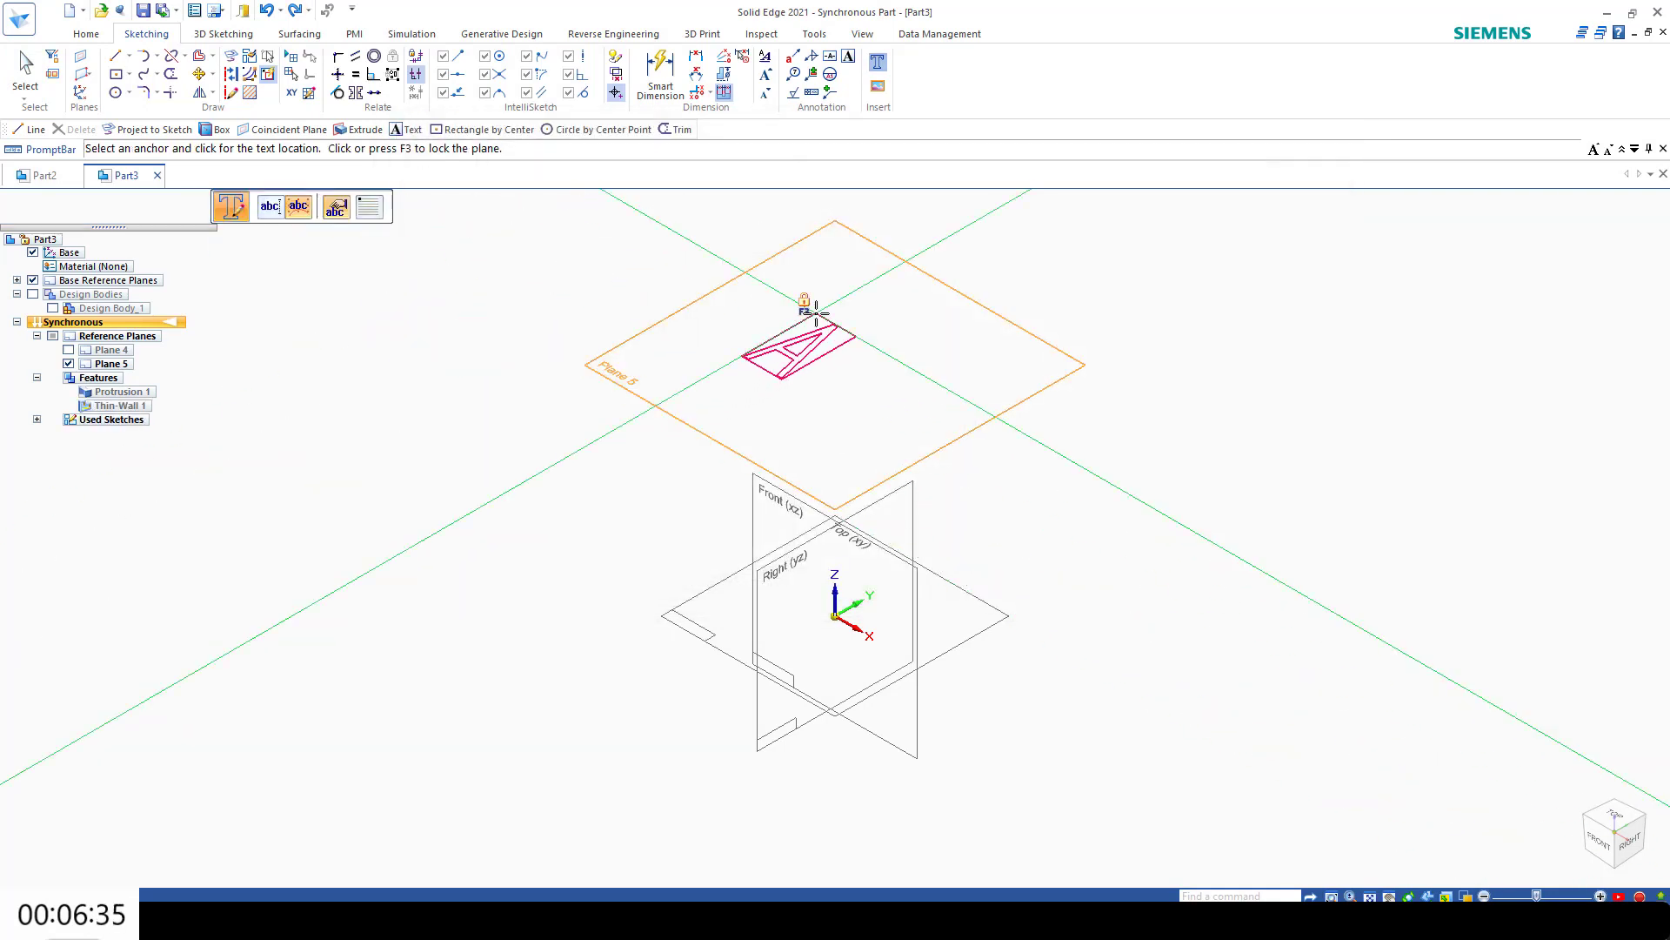
Step: Place the text "A" by its Center anchor at the origin on the locked Plane 5
key("F3")
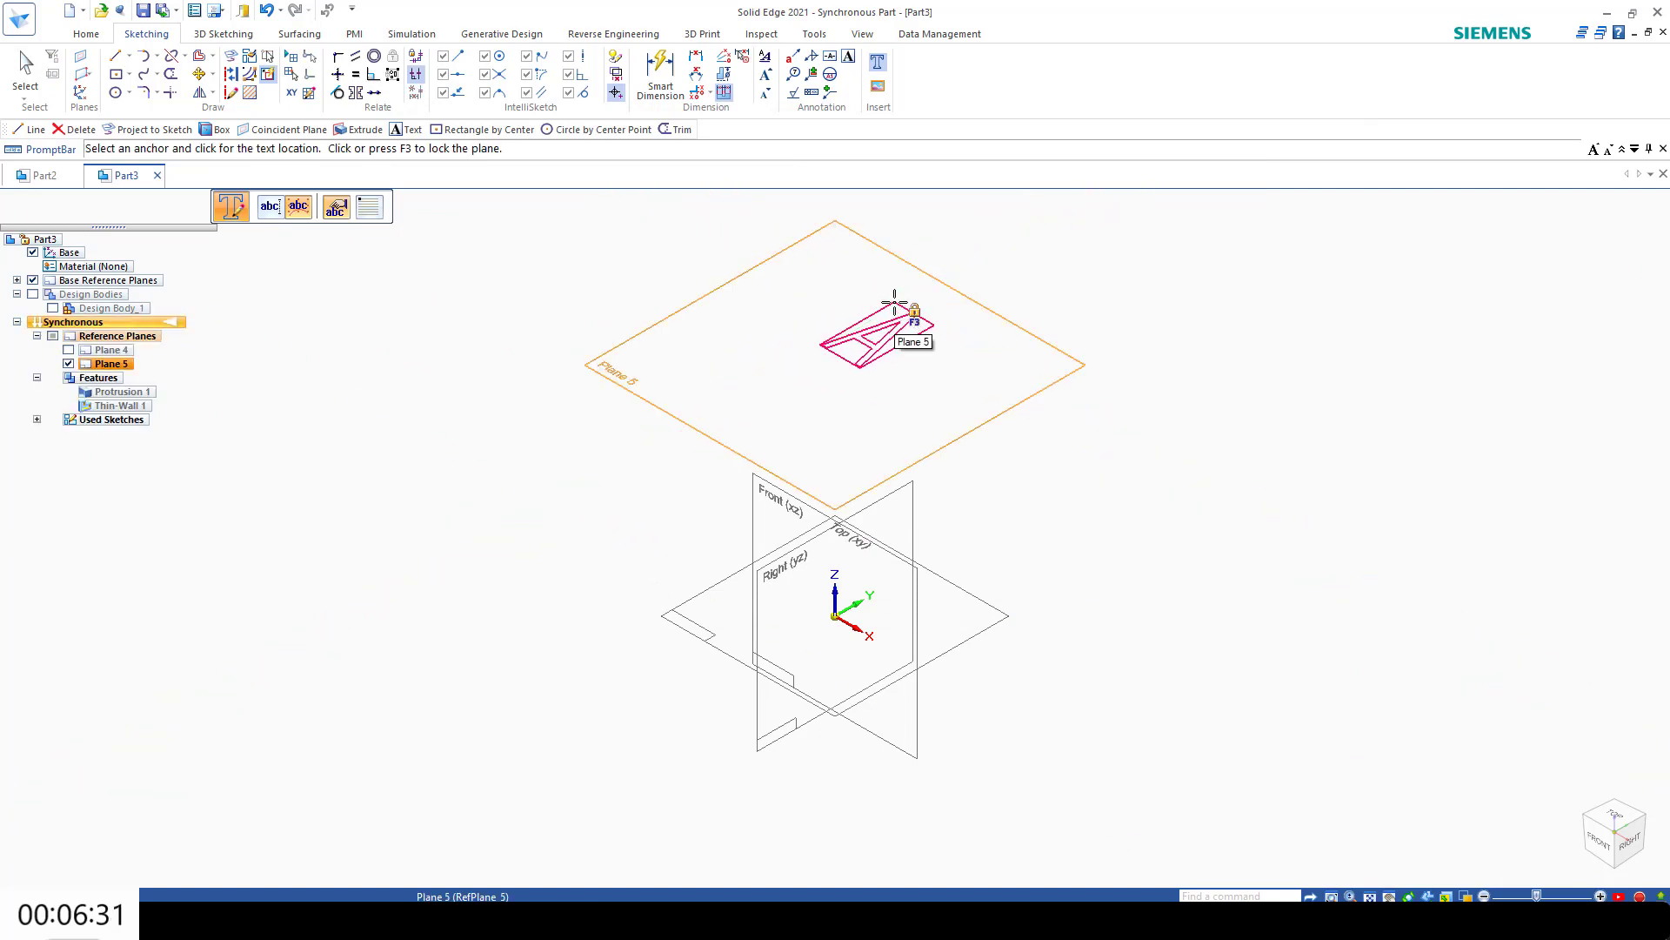
key("F3")
left_click(1614, 807)
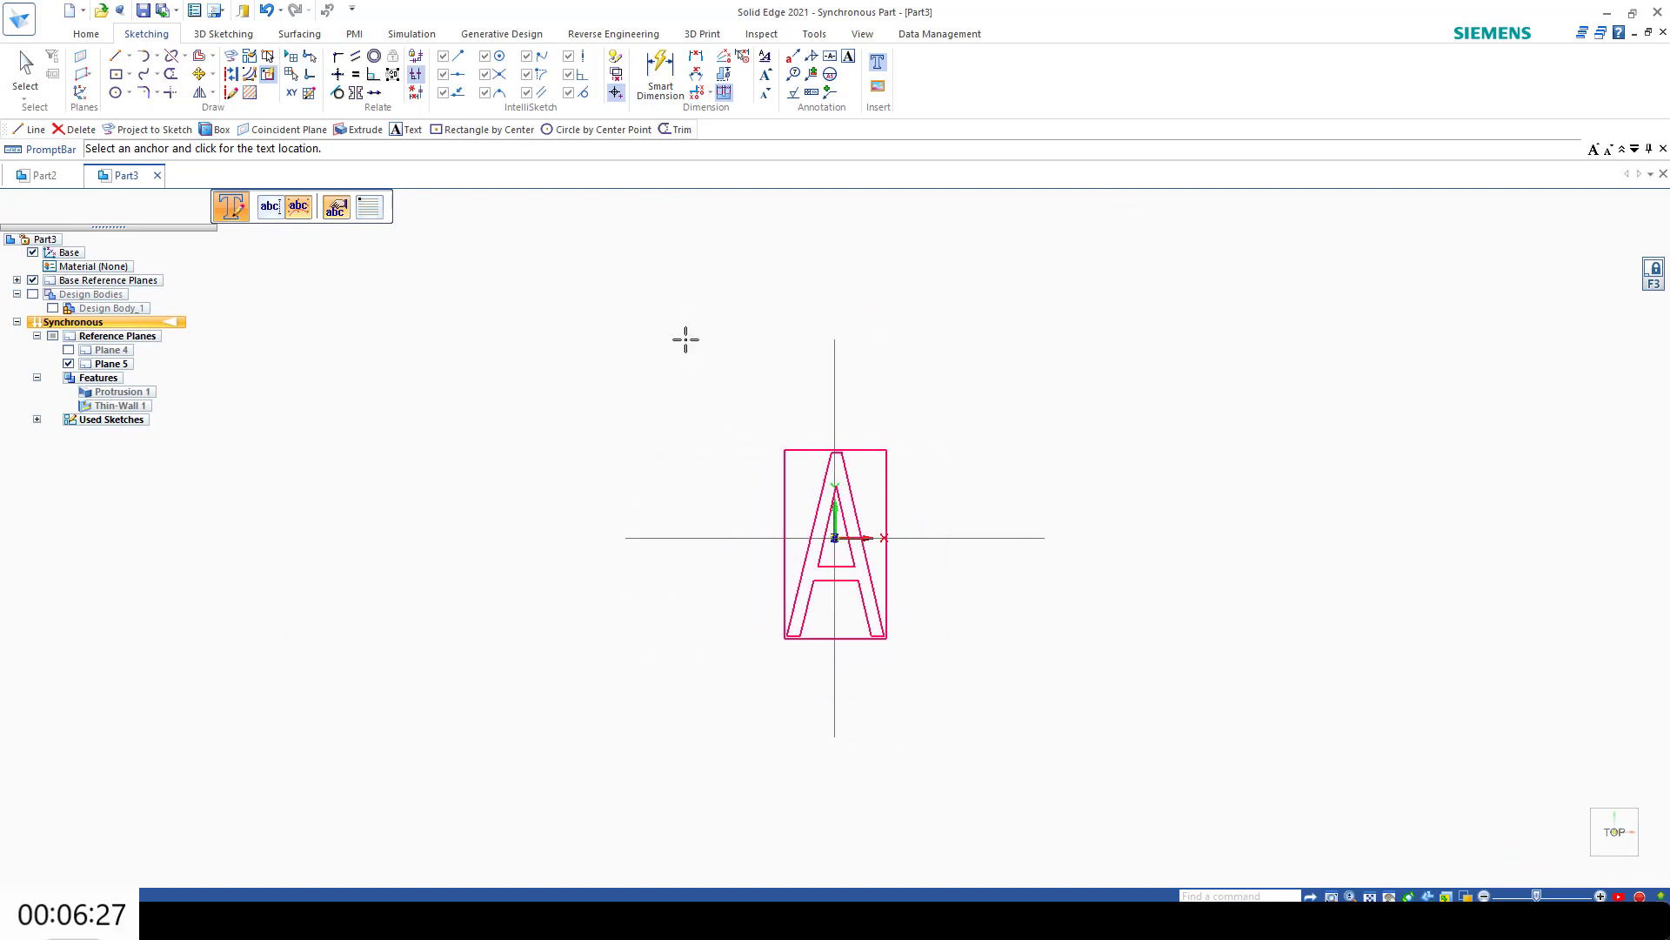
left_click(369, 207)
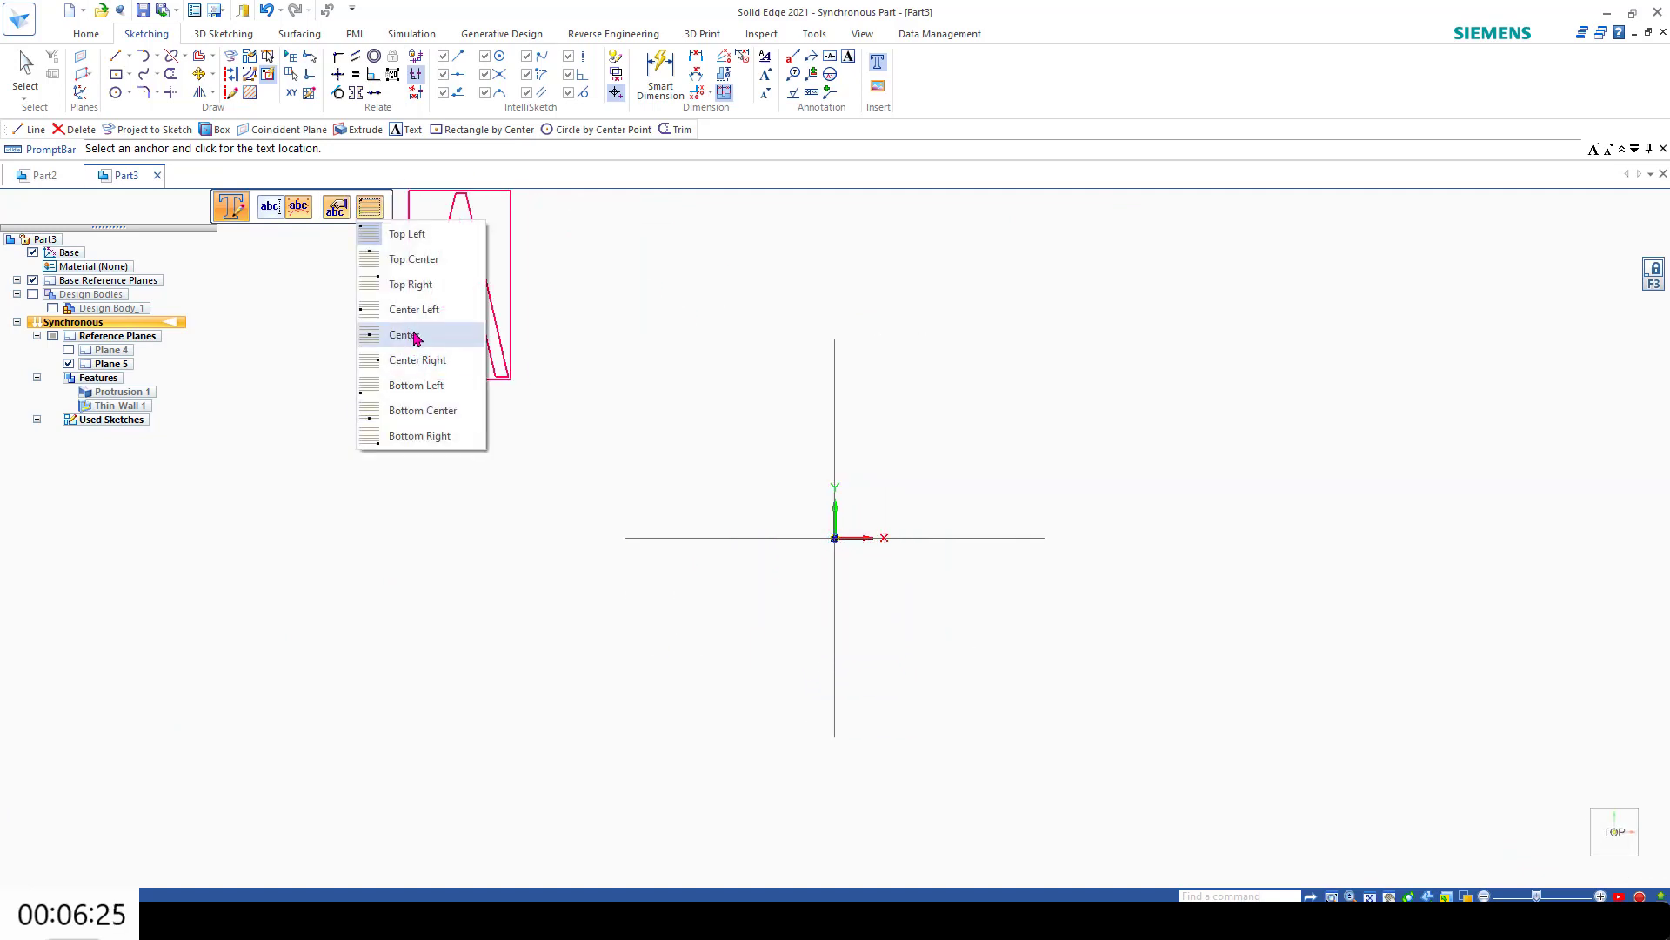
left_click(406, 334)
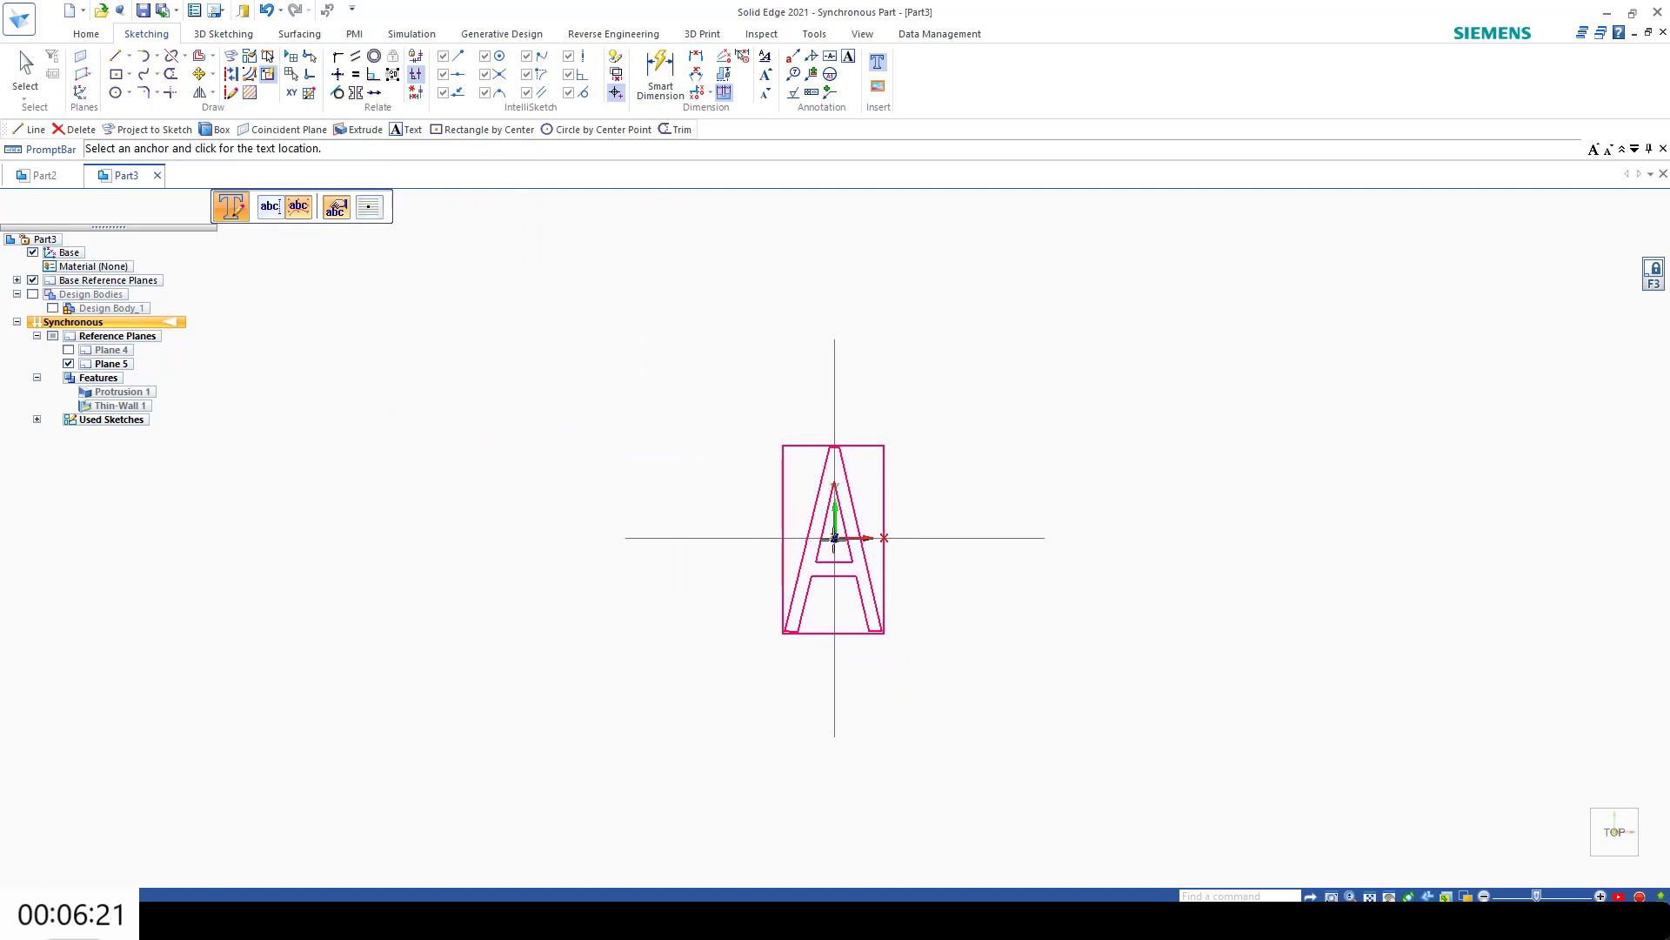
left_click(833, 537)
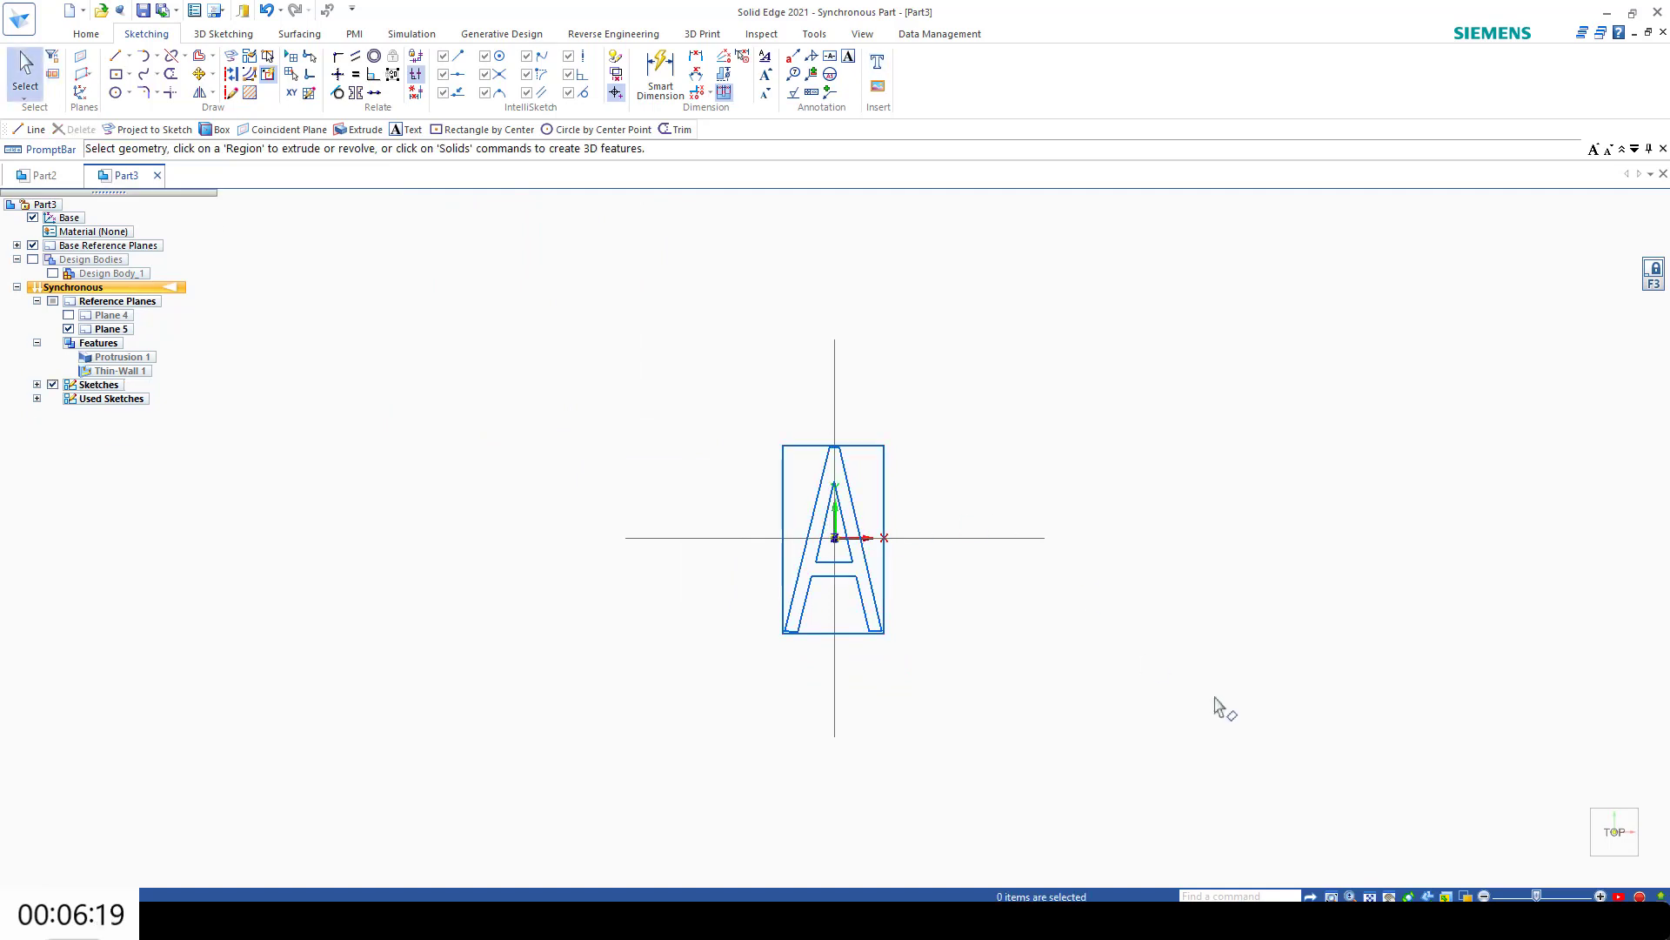
Step: Show Plane 4 and project the letter A outline onto it as a Wireframe Chain
left_click(1582, 872)
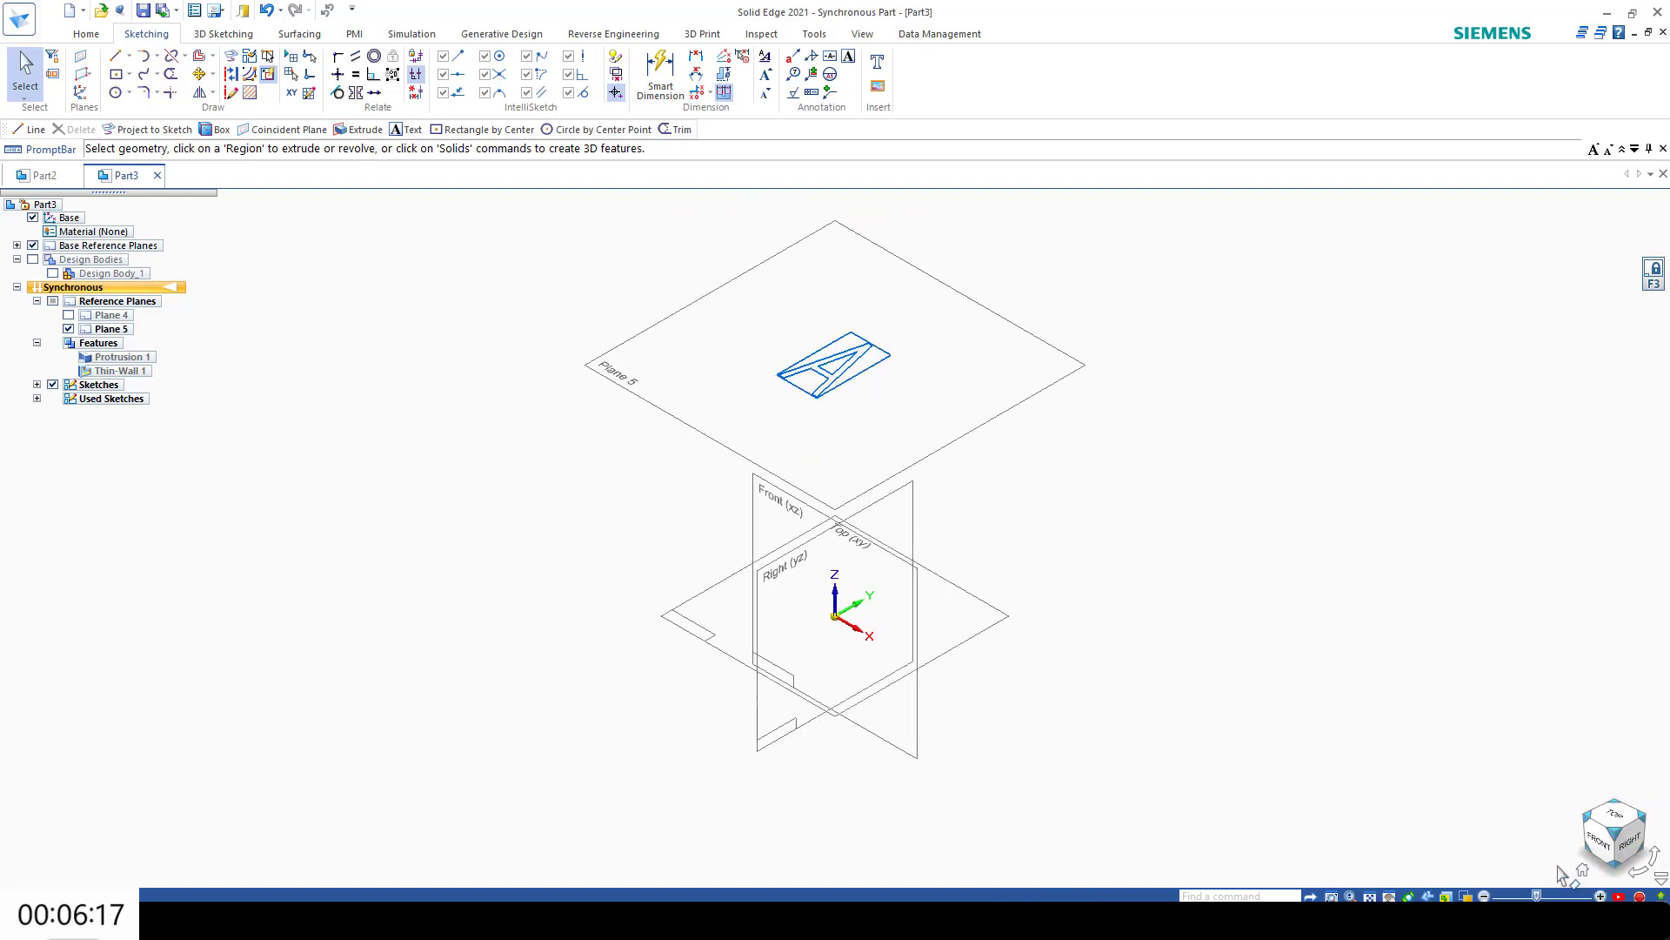
left_click(69, 315)
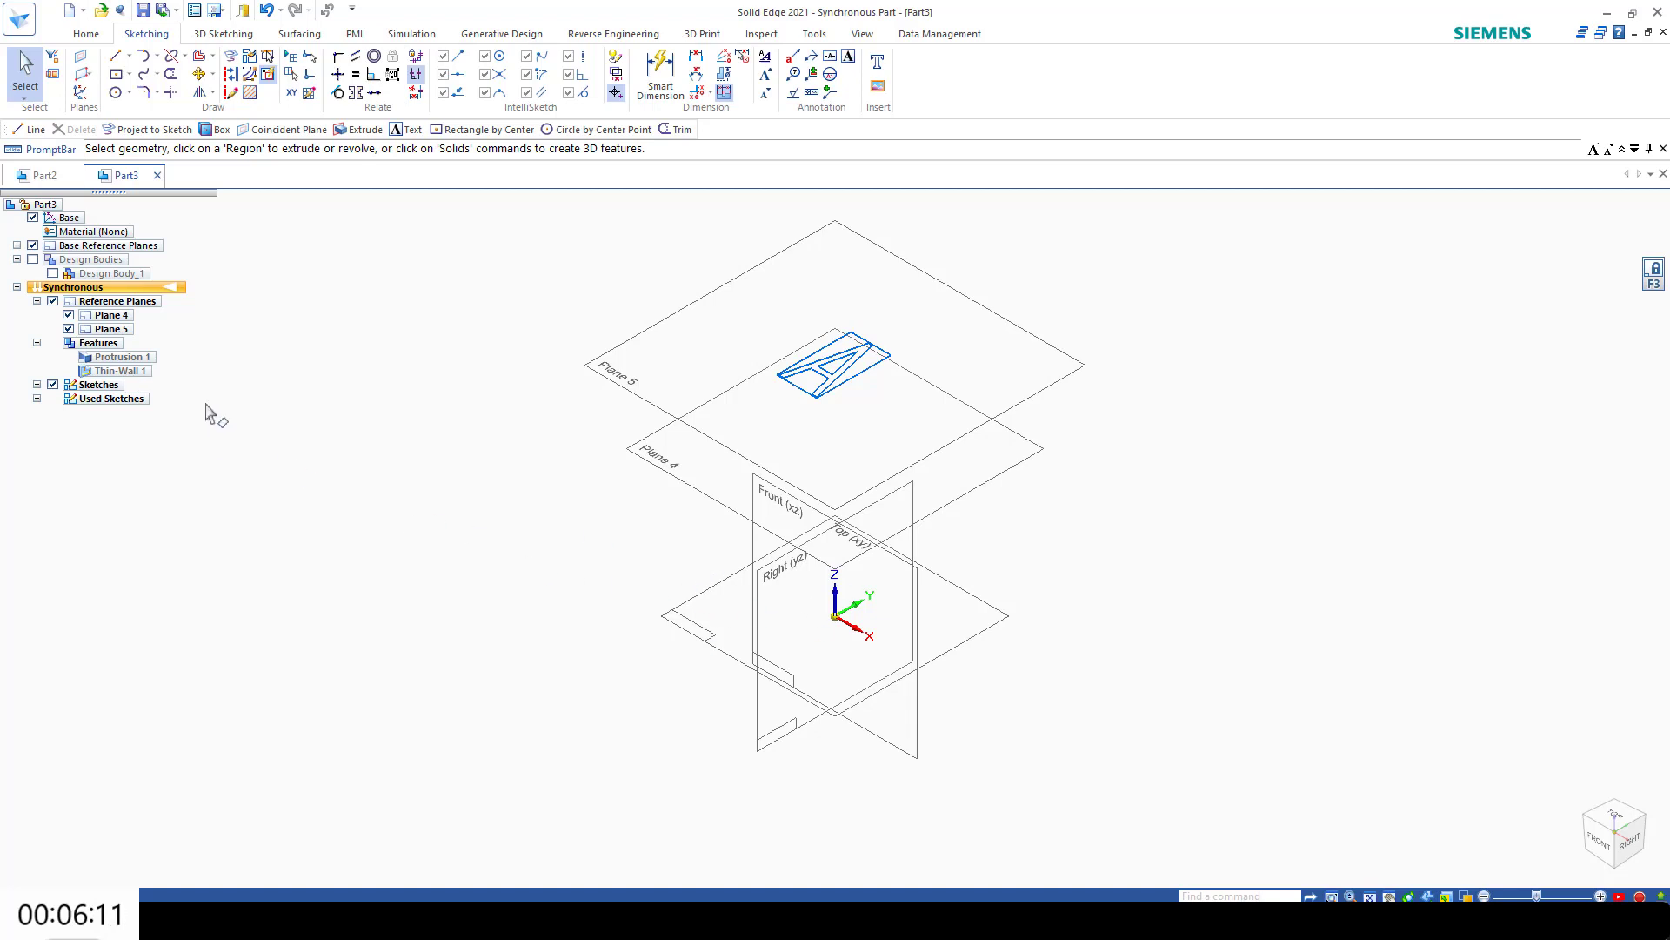
left_click(231, 63)
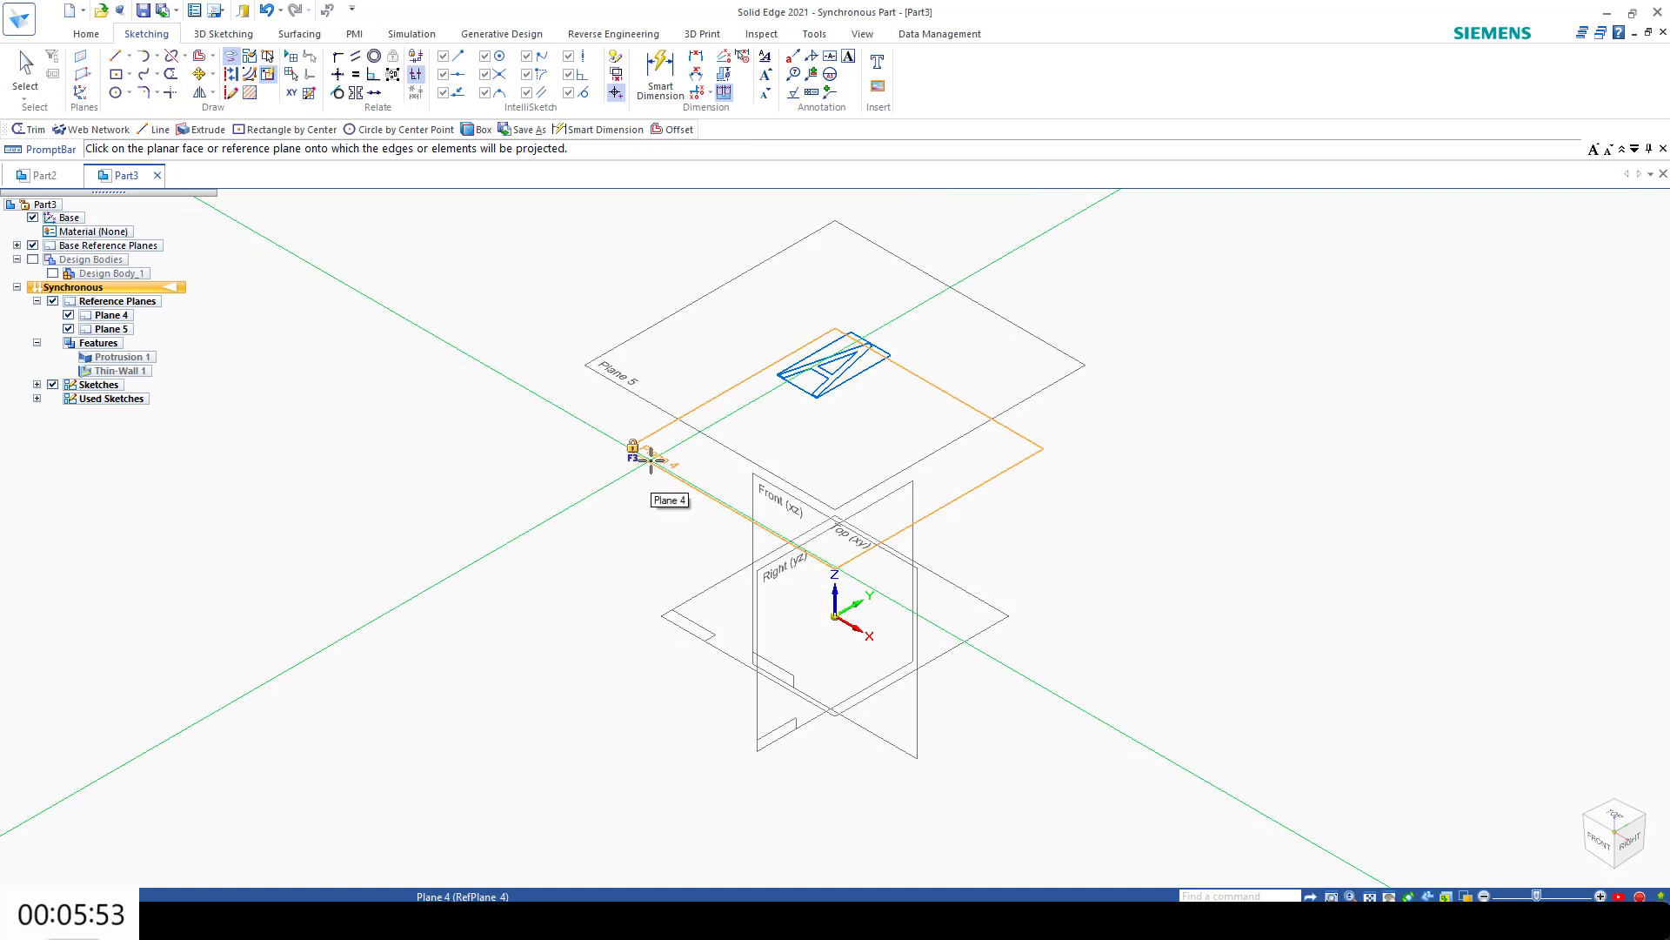
left_click(651, 459)
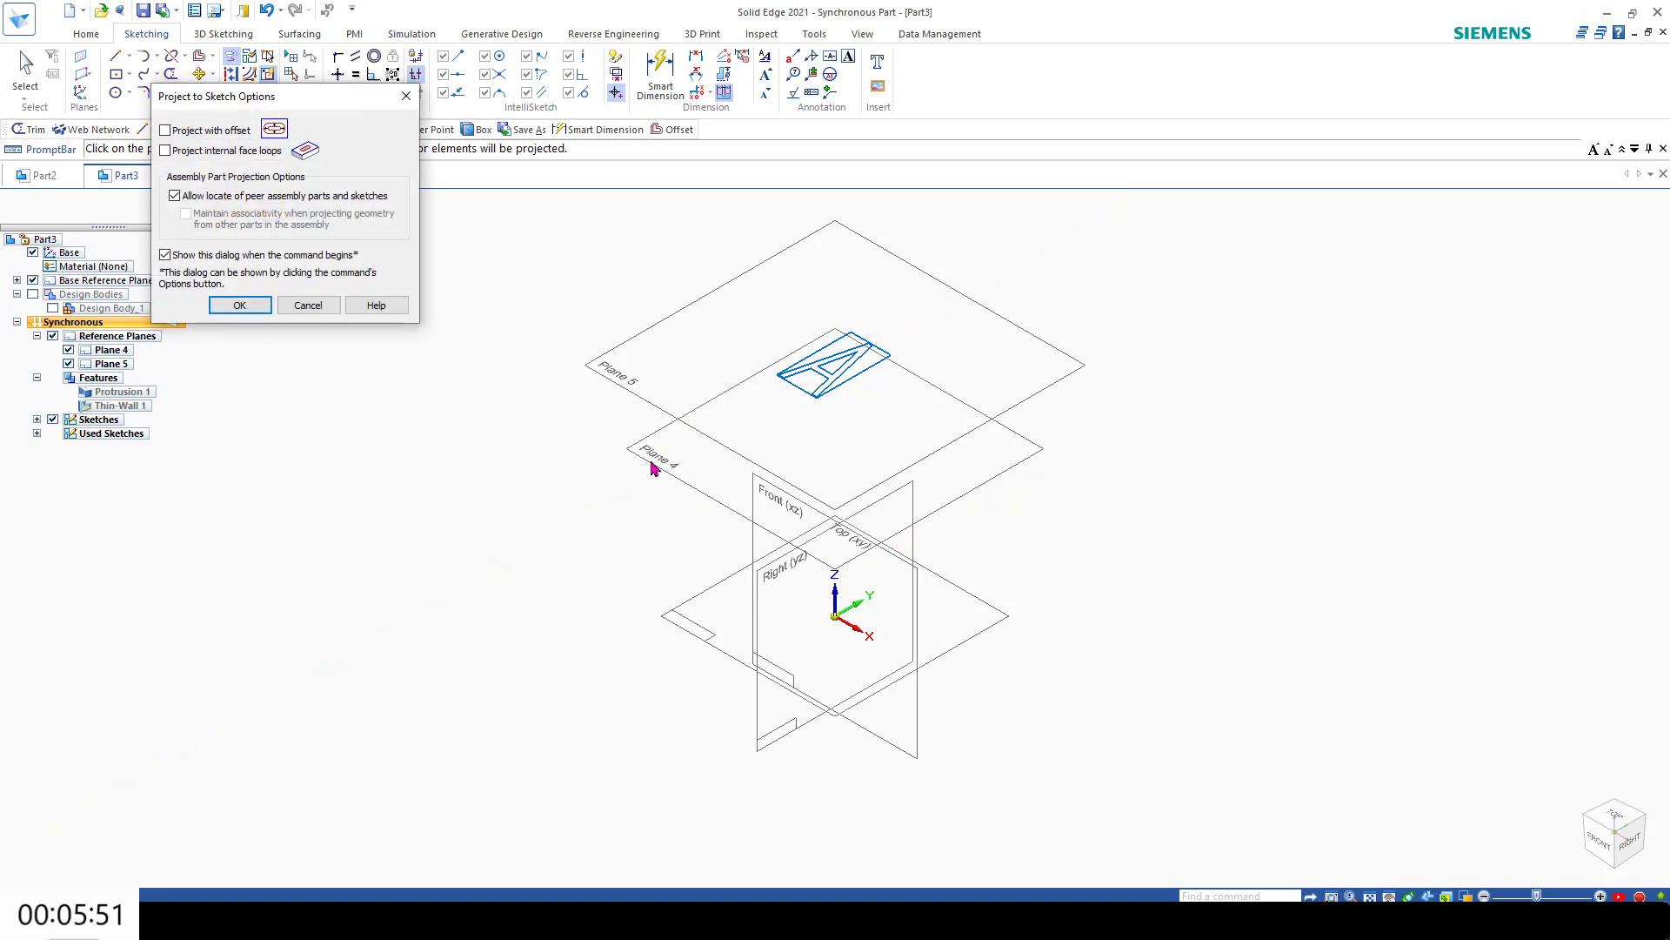
left_click(259, 306)
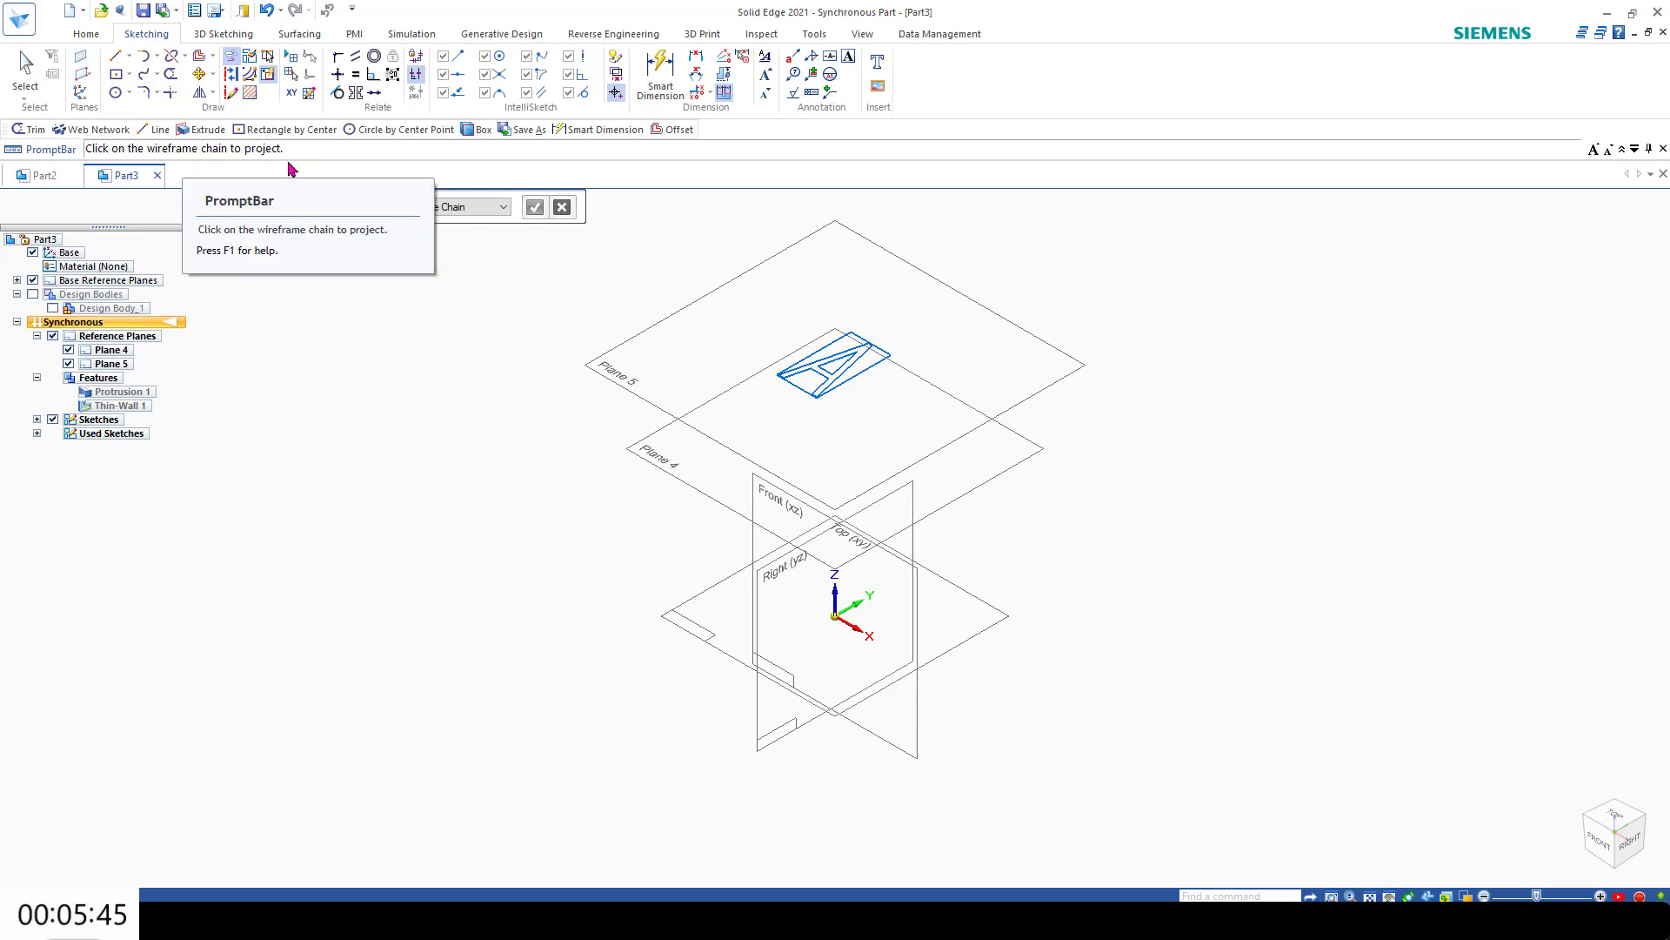
left_click(439, 207)
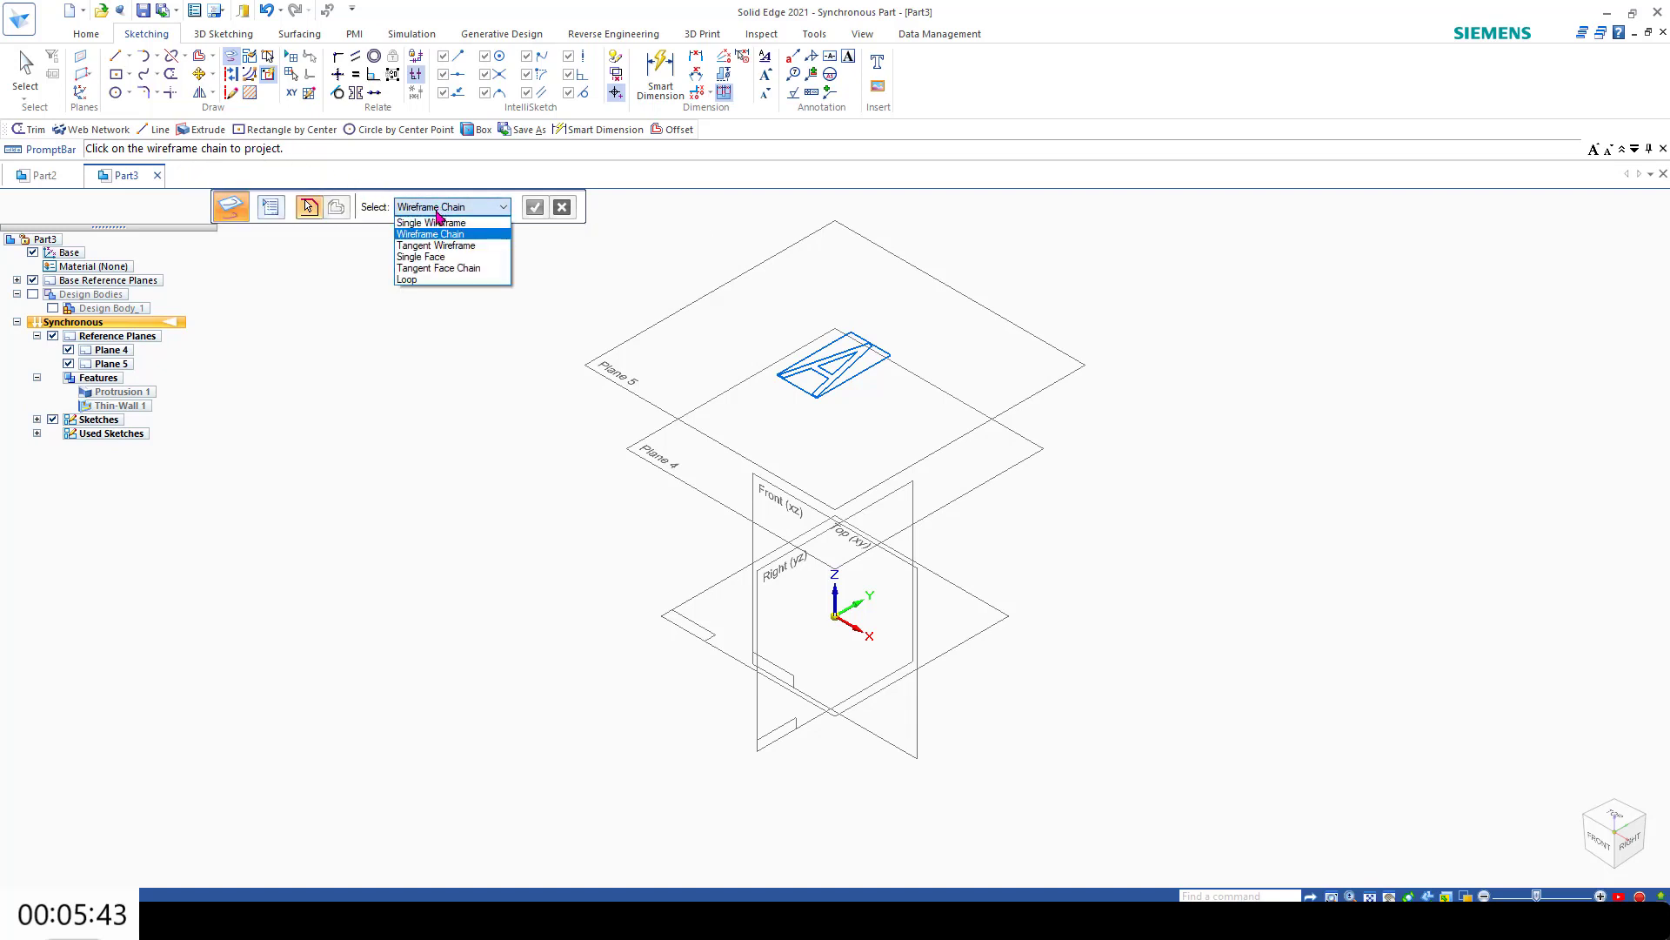
left_click(453, 234)
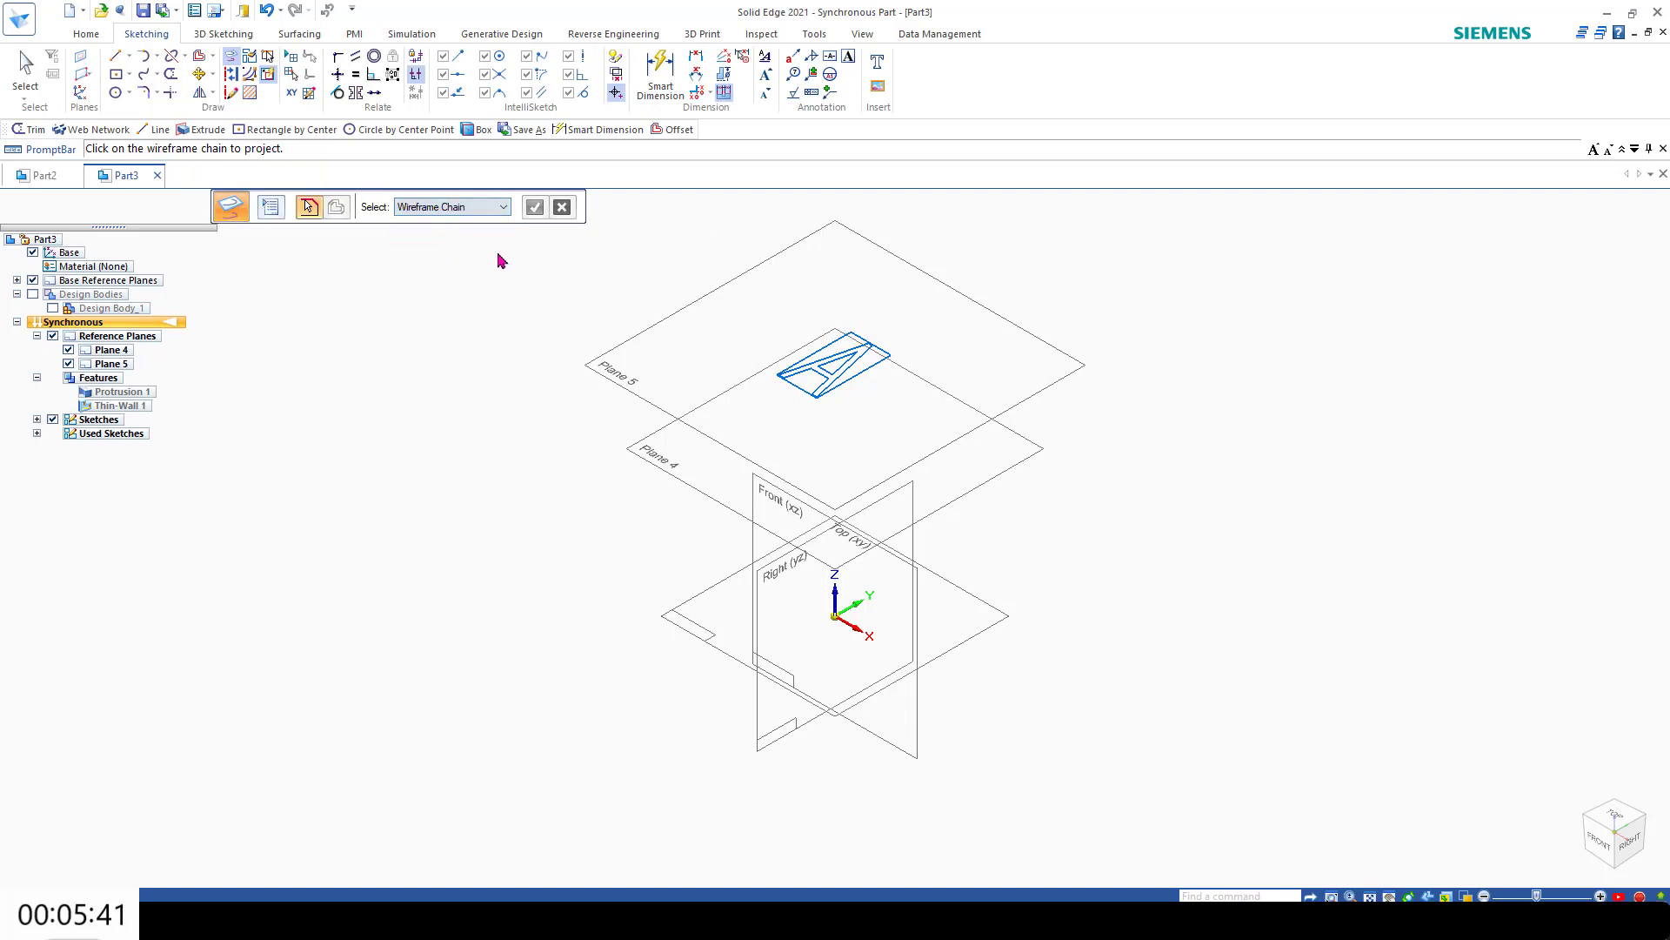
left_click(844, 372)
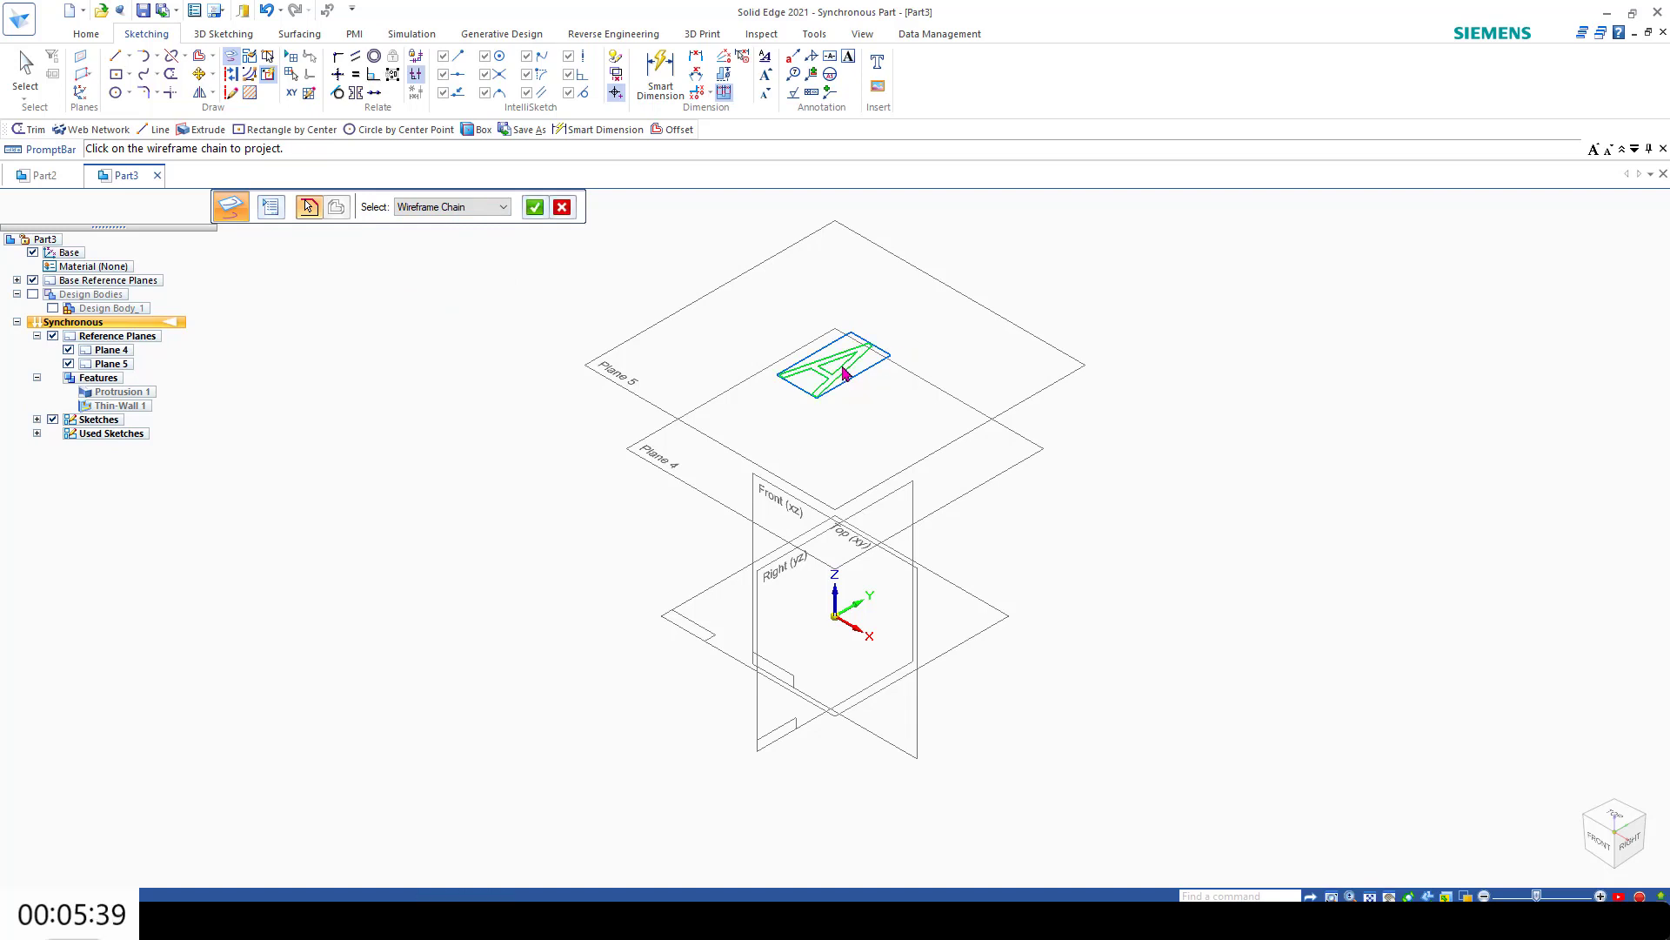
left_click(534, 207)
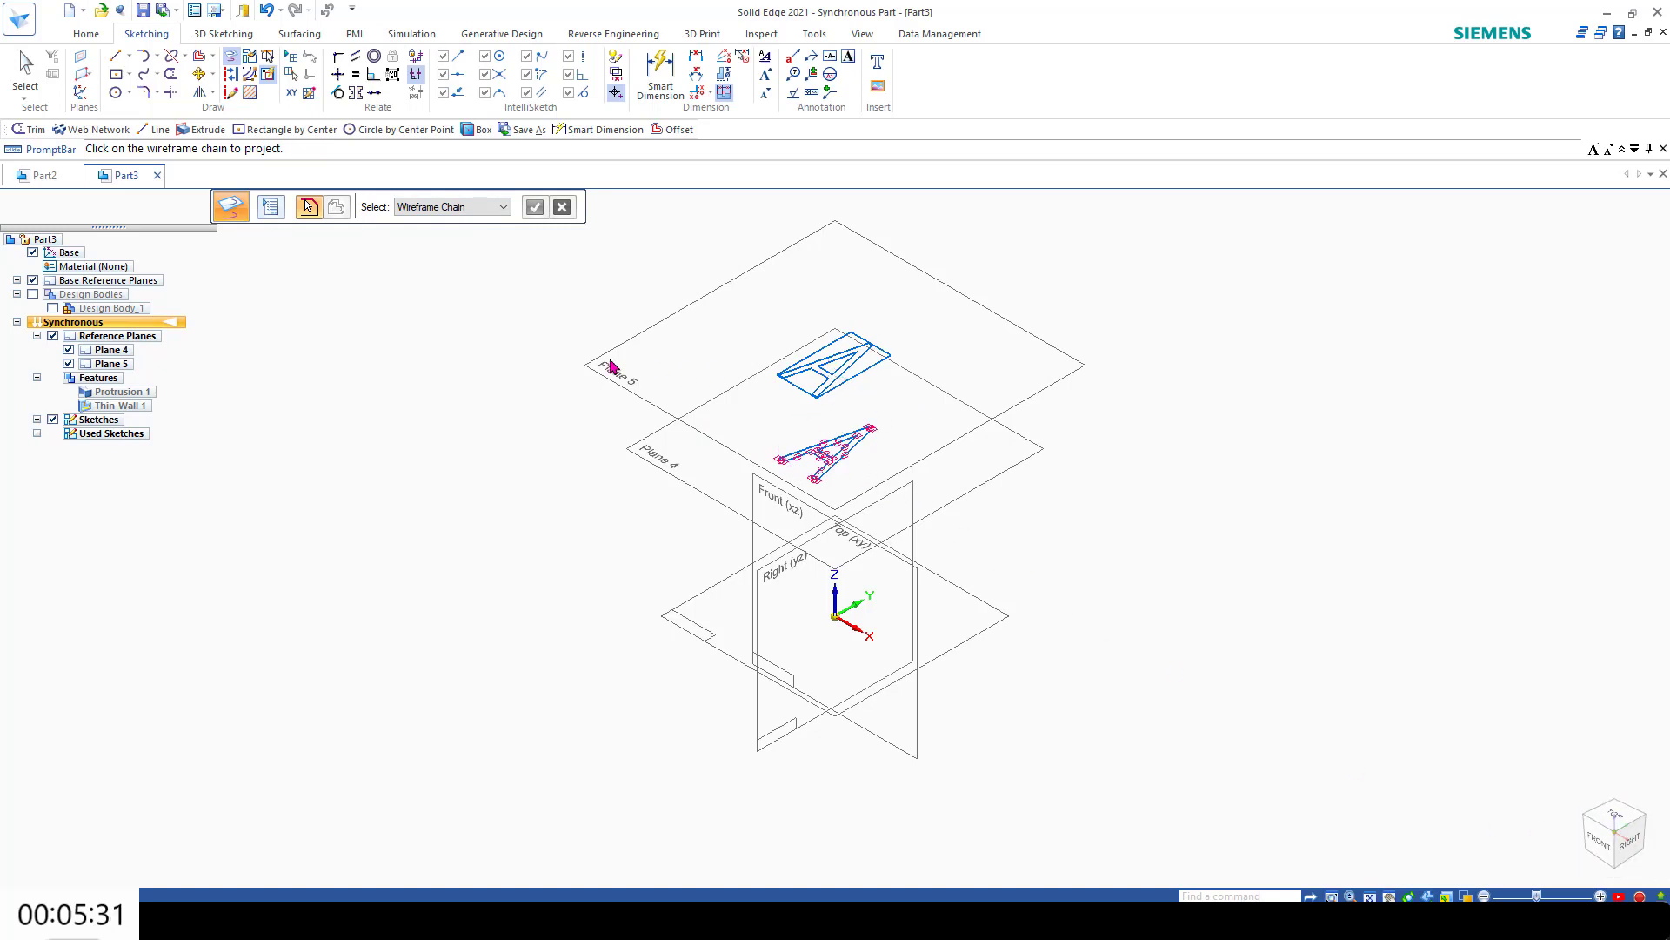
Step: Hide the original text sketch and Plane 5, and show the design bodies again
left_click(52, 419)
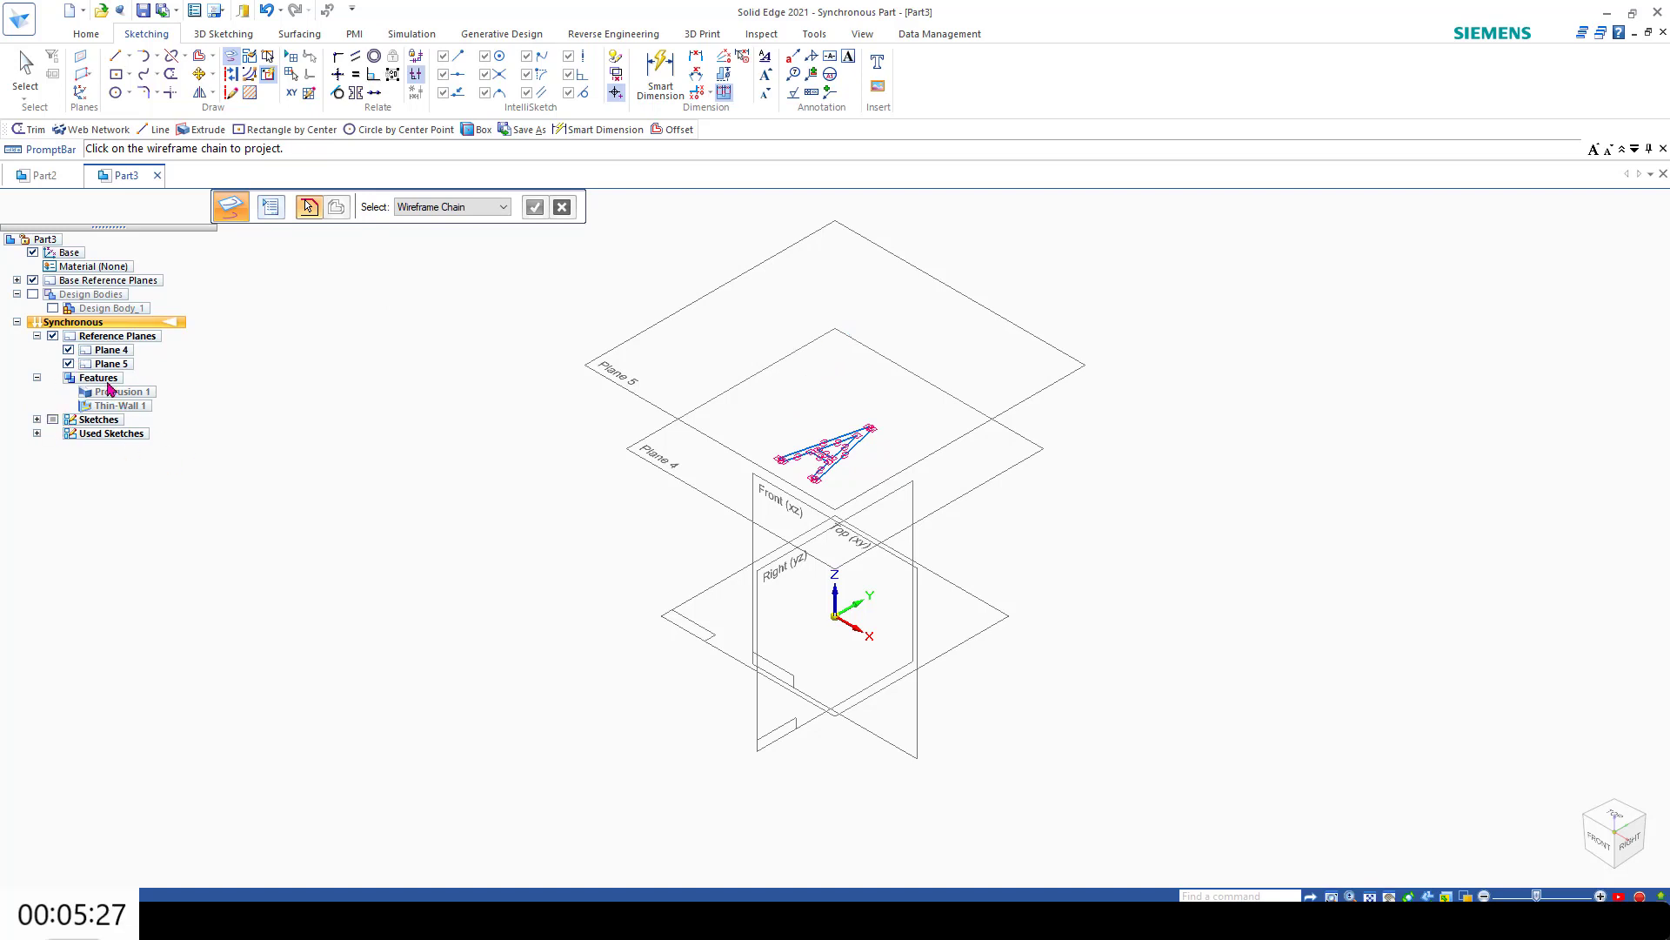
left_click(68, 364)
left_click(34, 295)
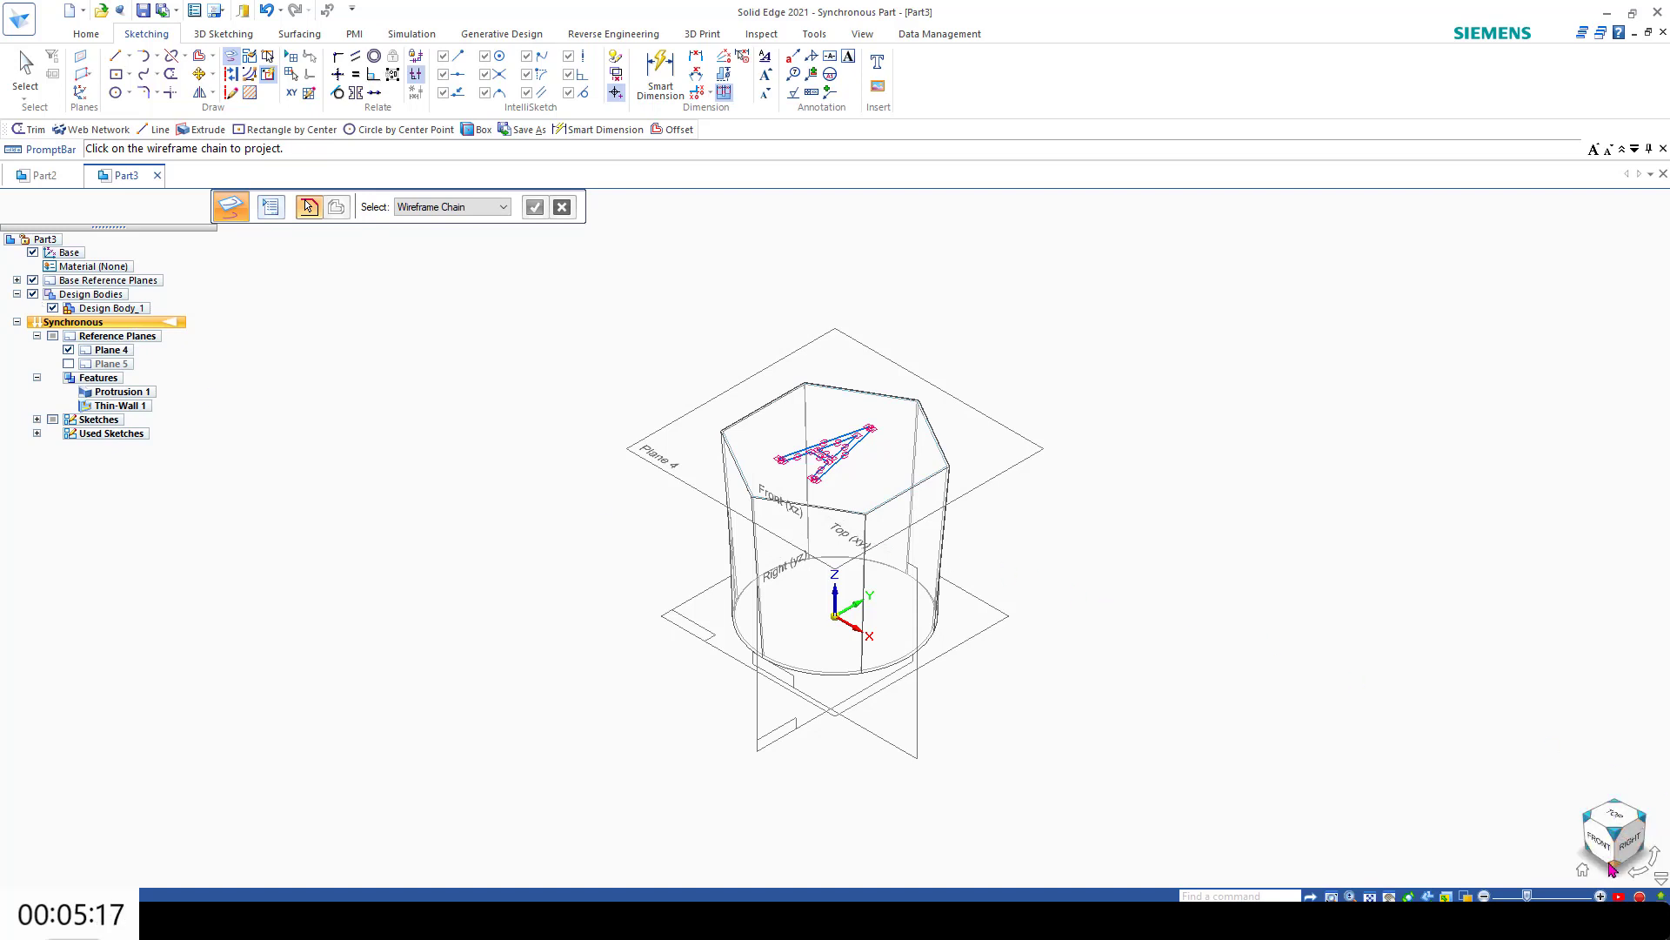
left_click(1584, 869)
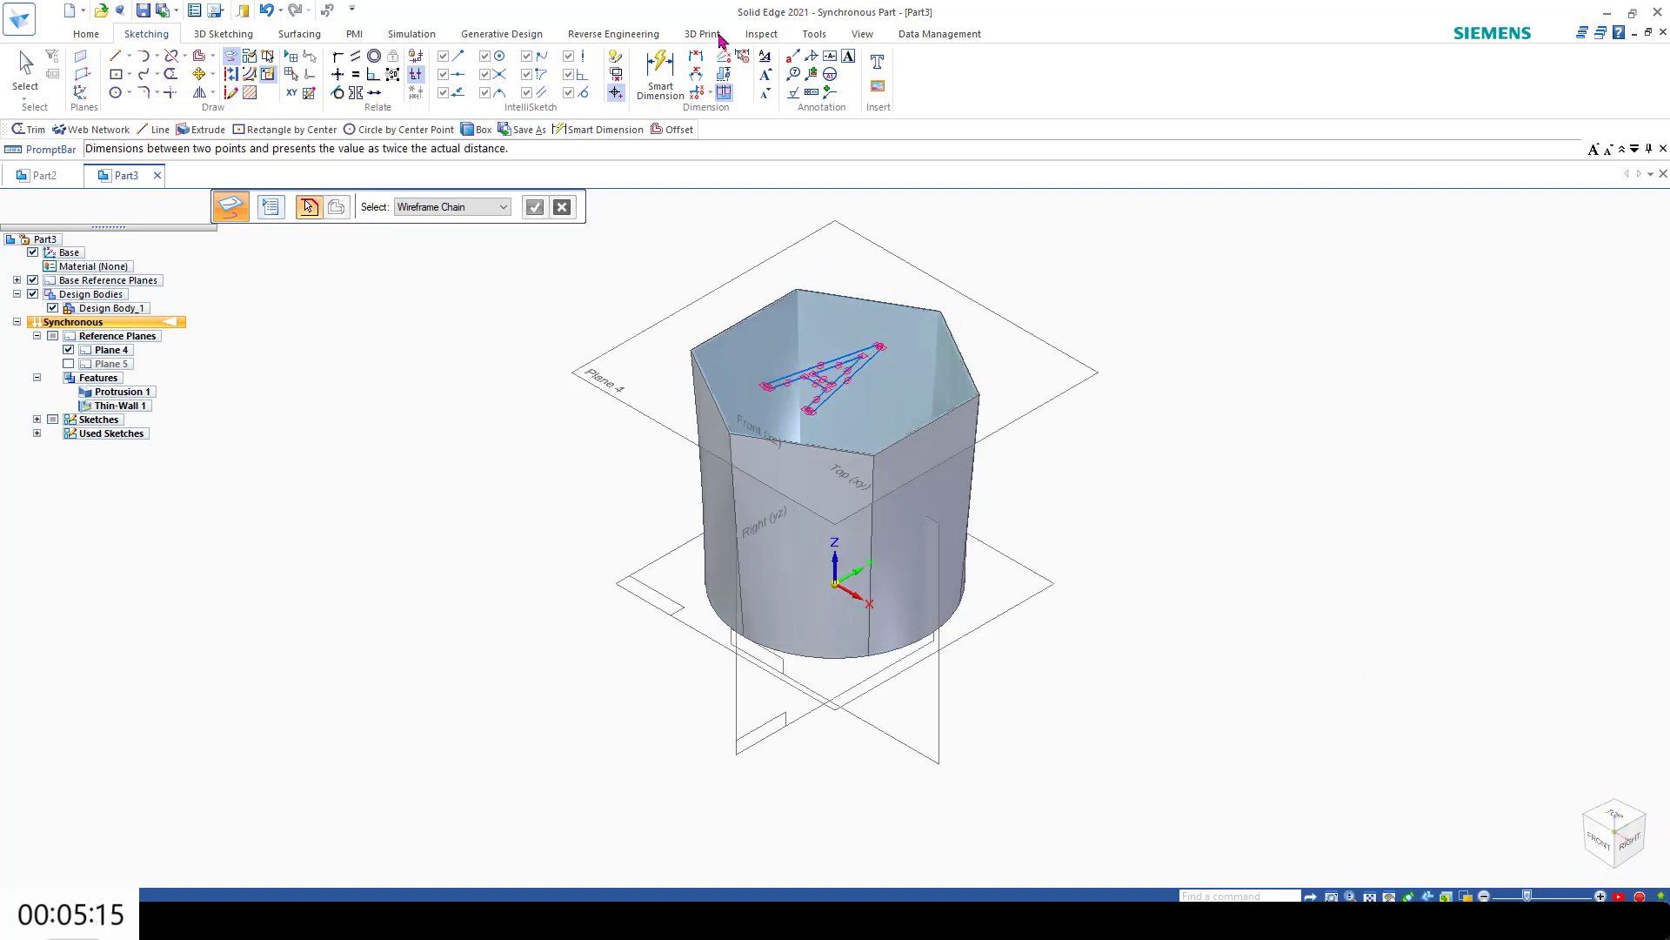
Step: Start a Web Network from the projected letter A chains inside the container
left_click(87, 34)
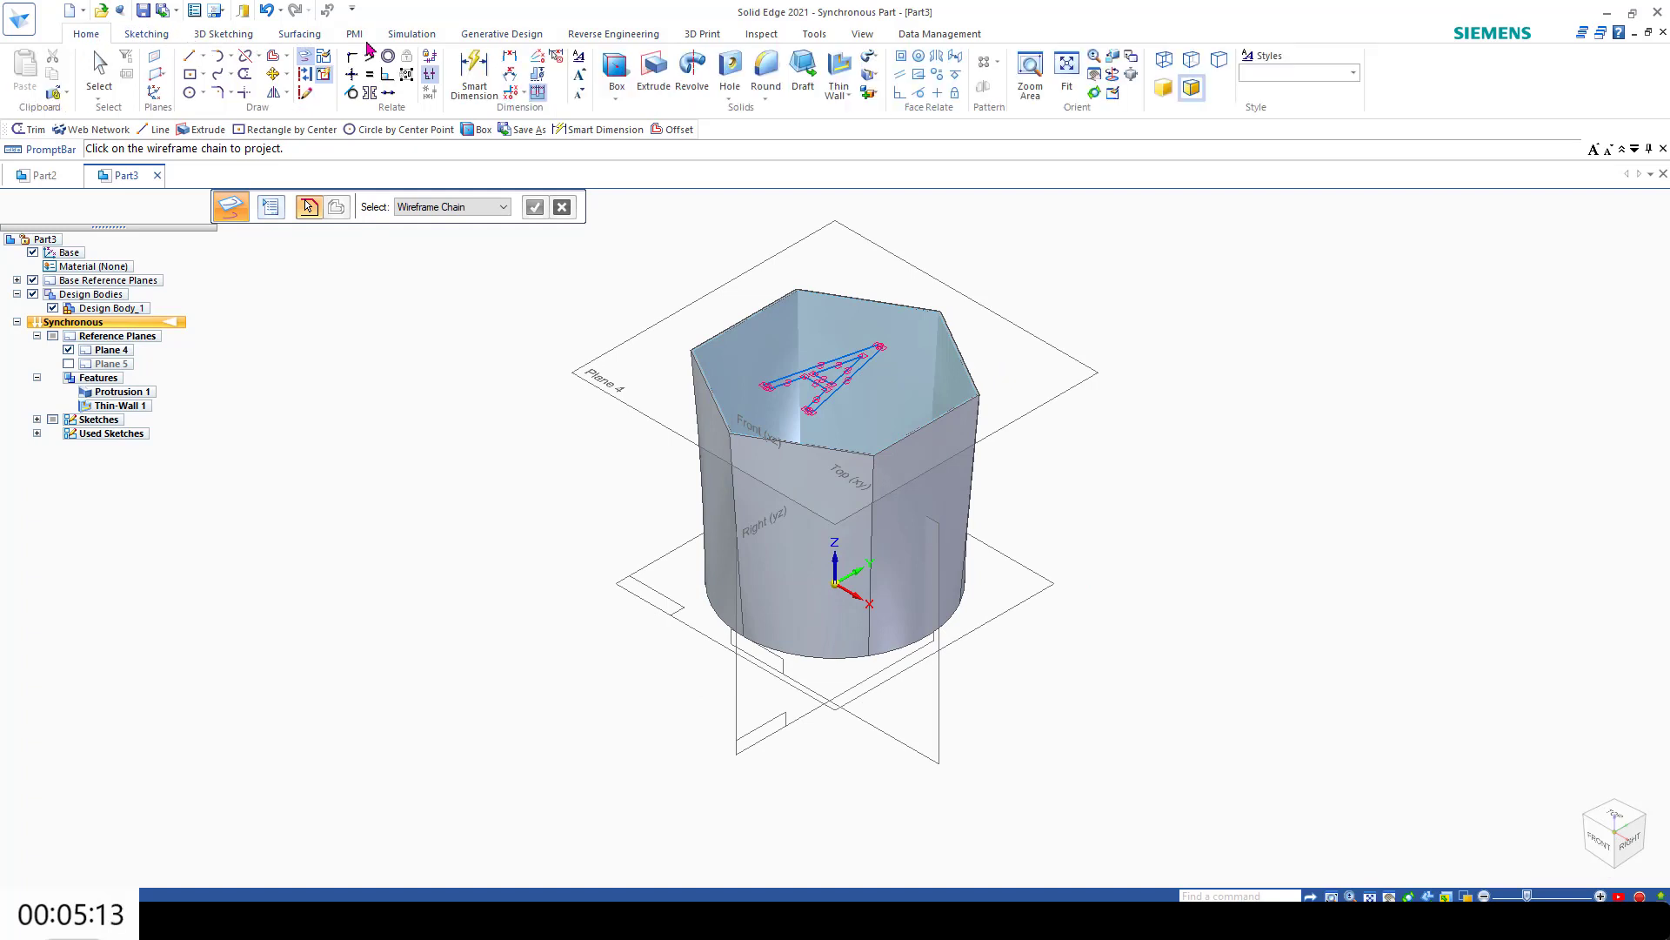
left_click(849, 98)
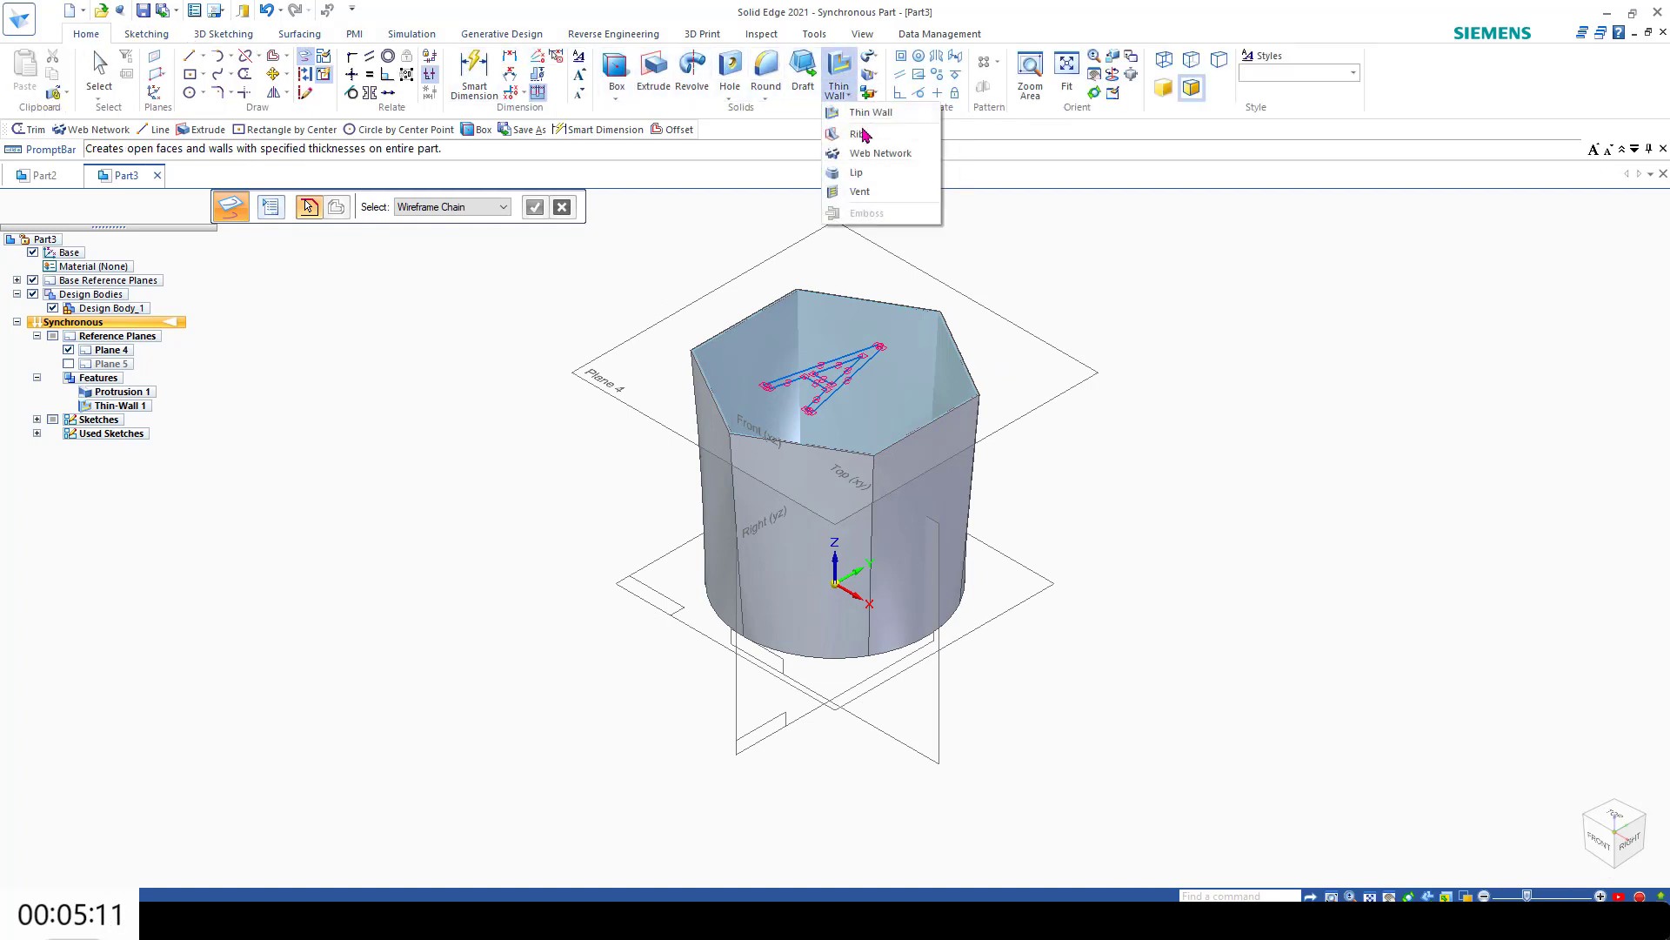
left_click(857, 163)
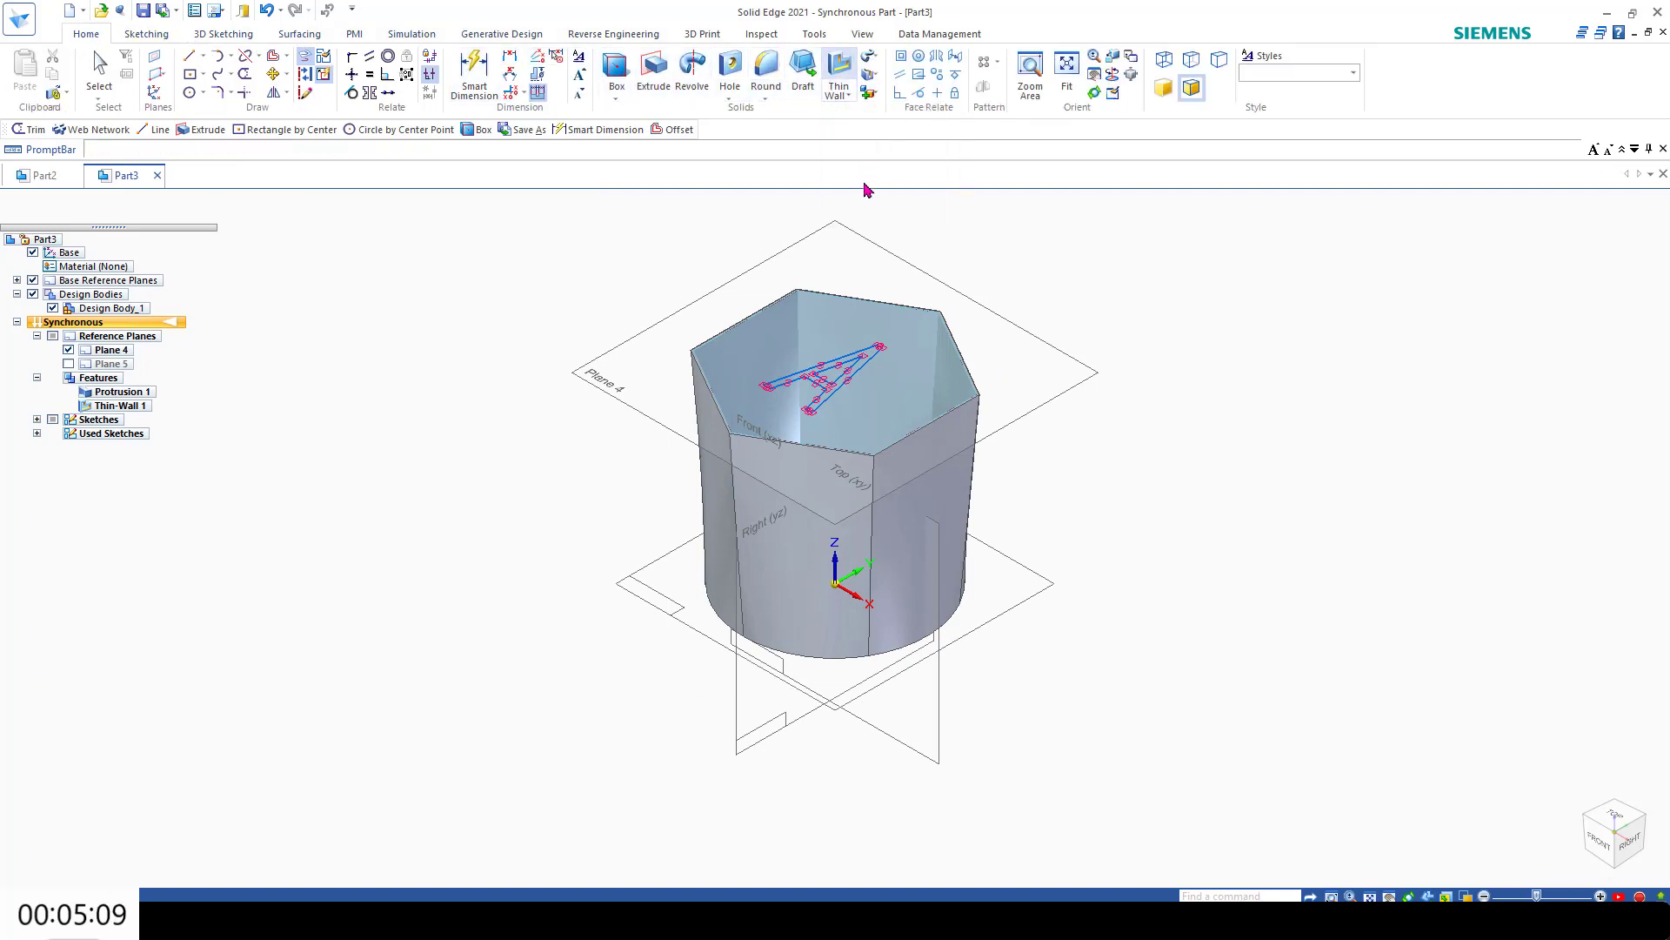
left_click(851, 361)
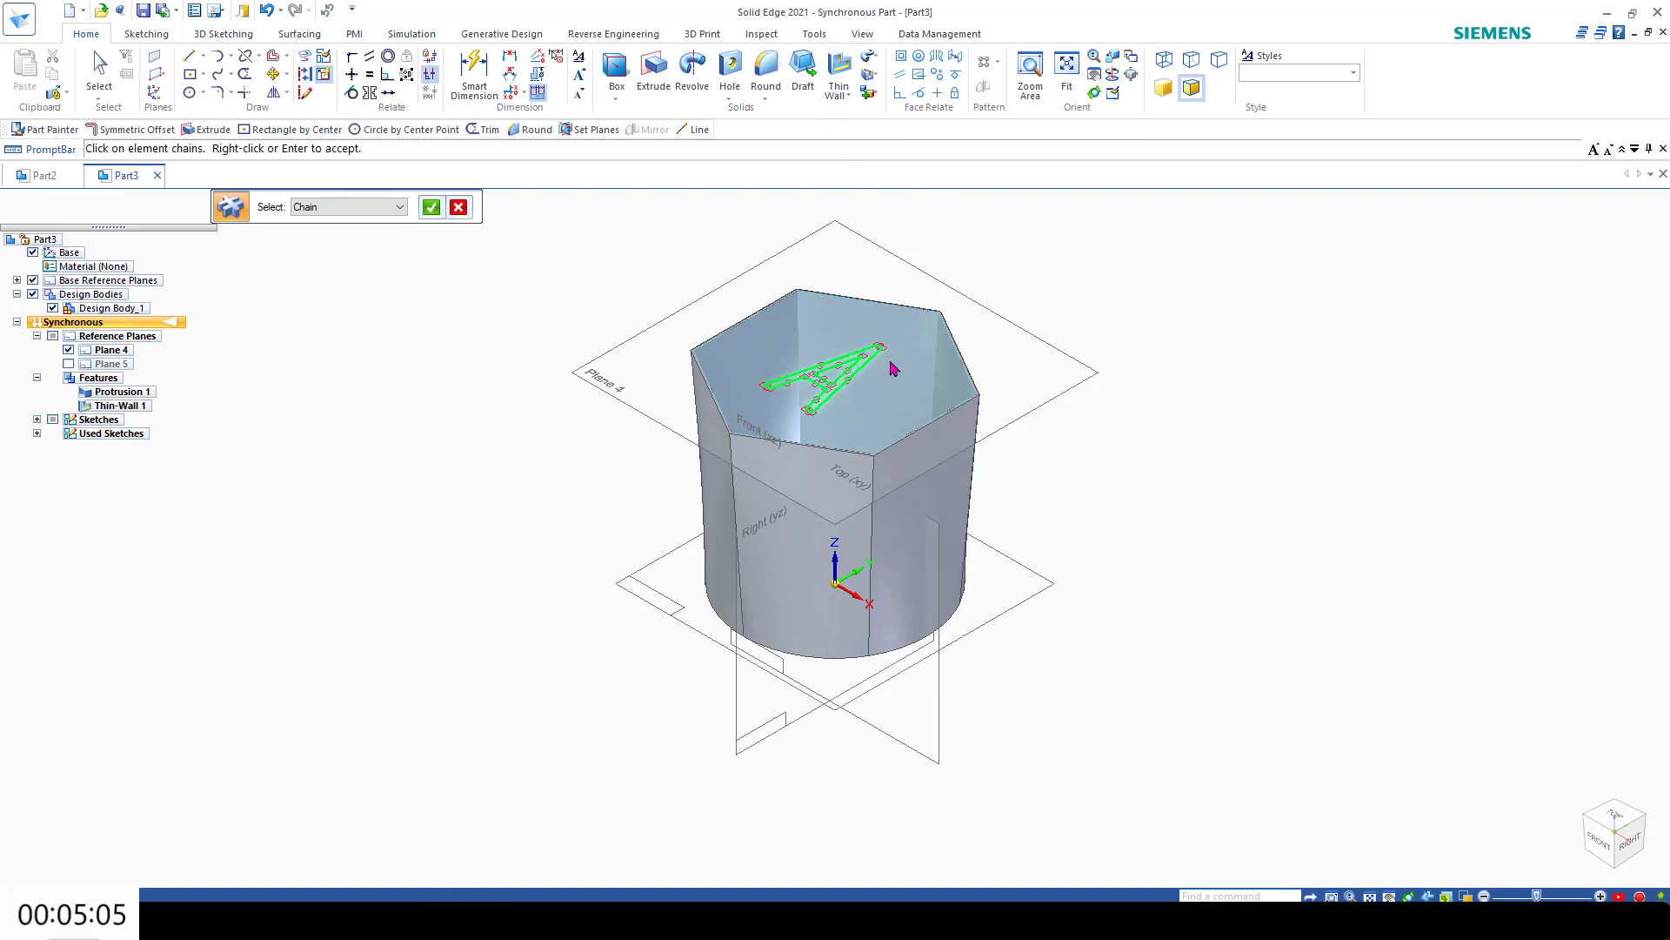
scroll(914, 364, "up", 8)
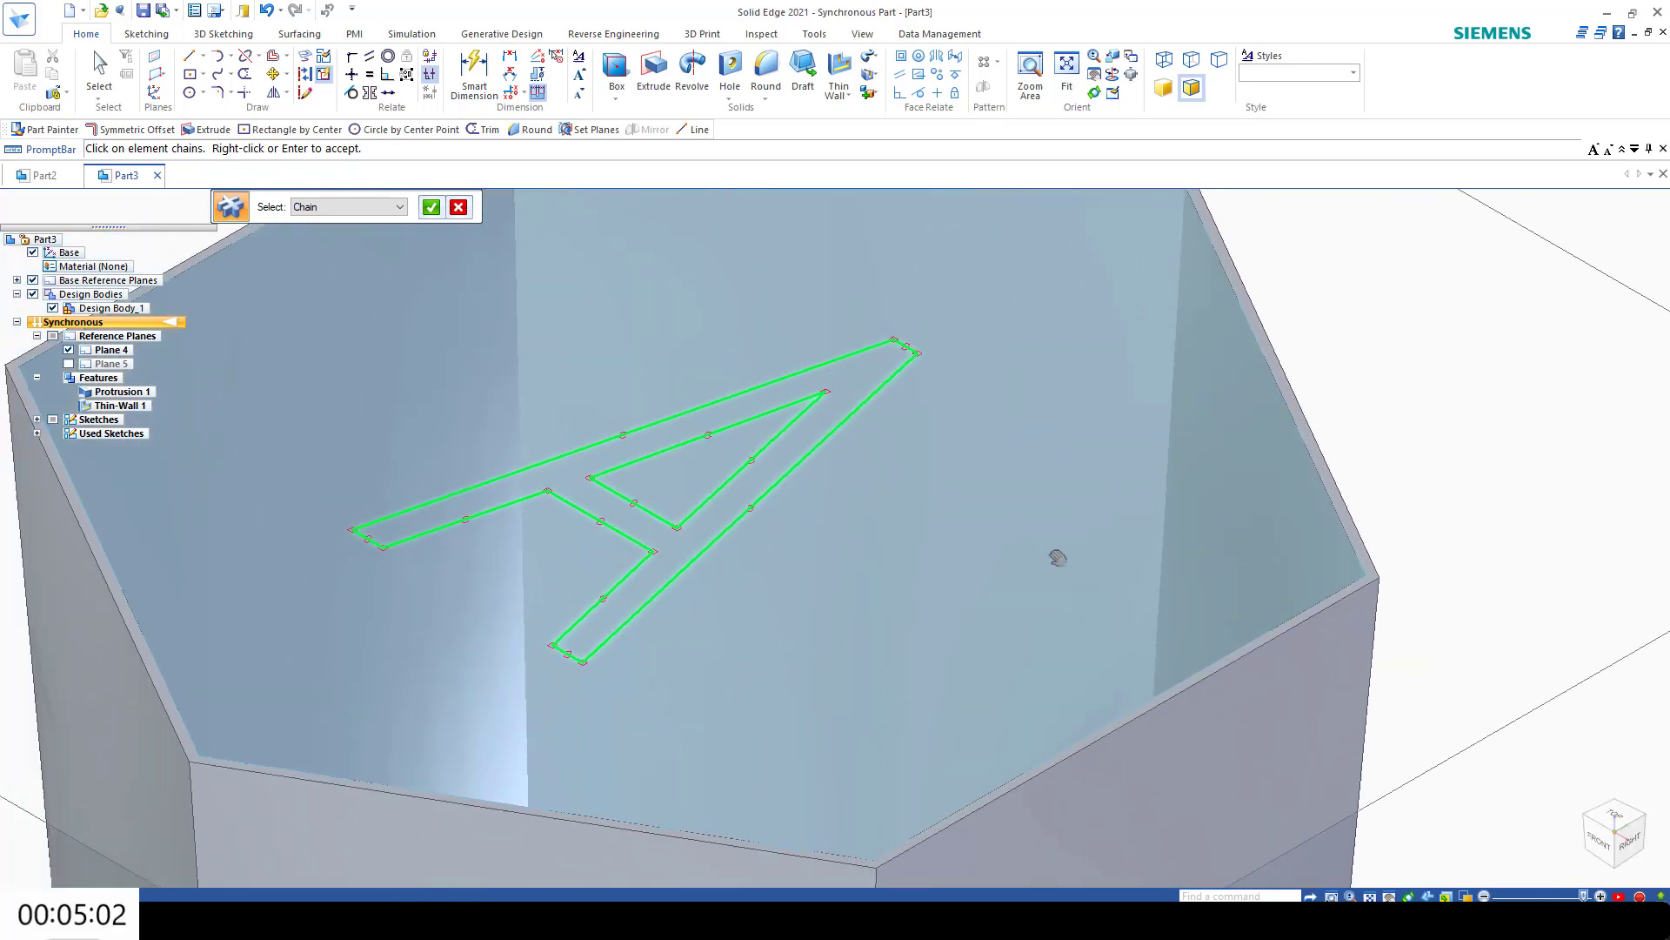
scroll(620, 336, "up", 5)
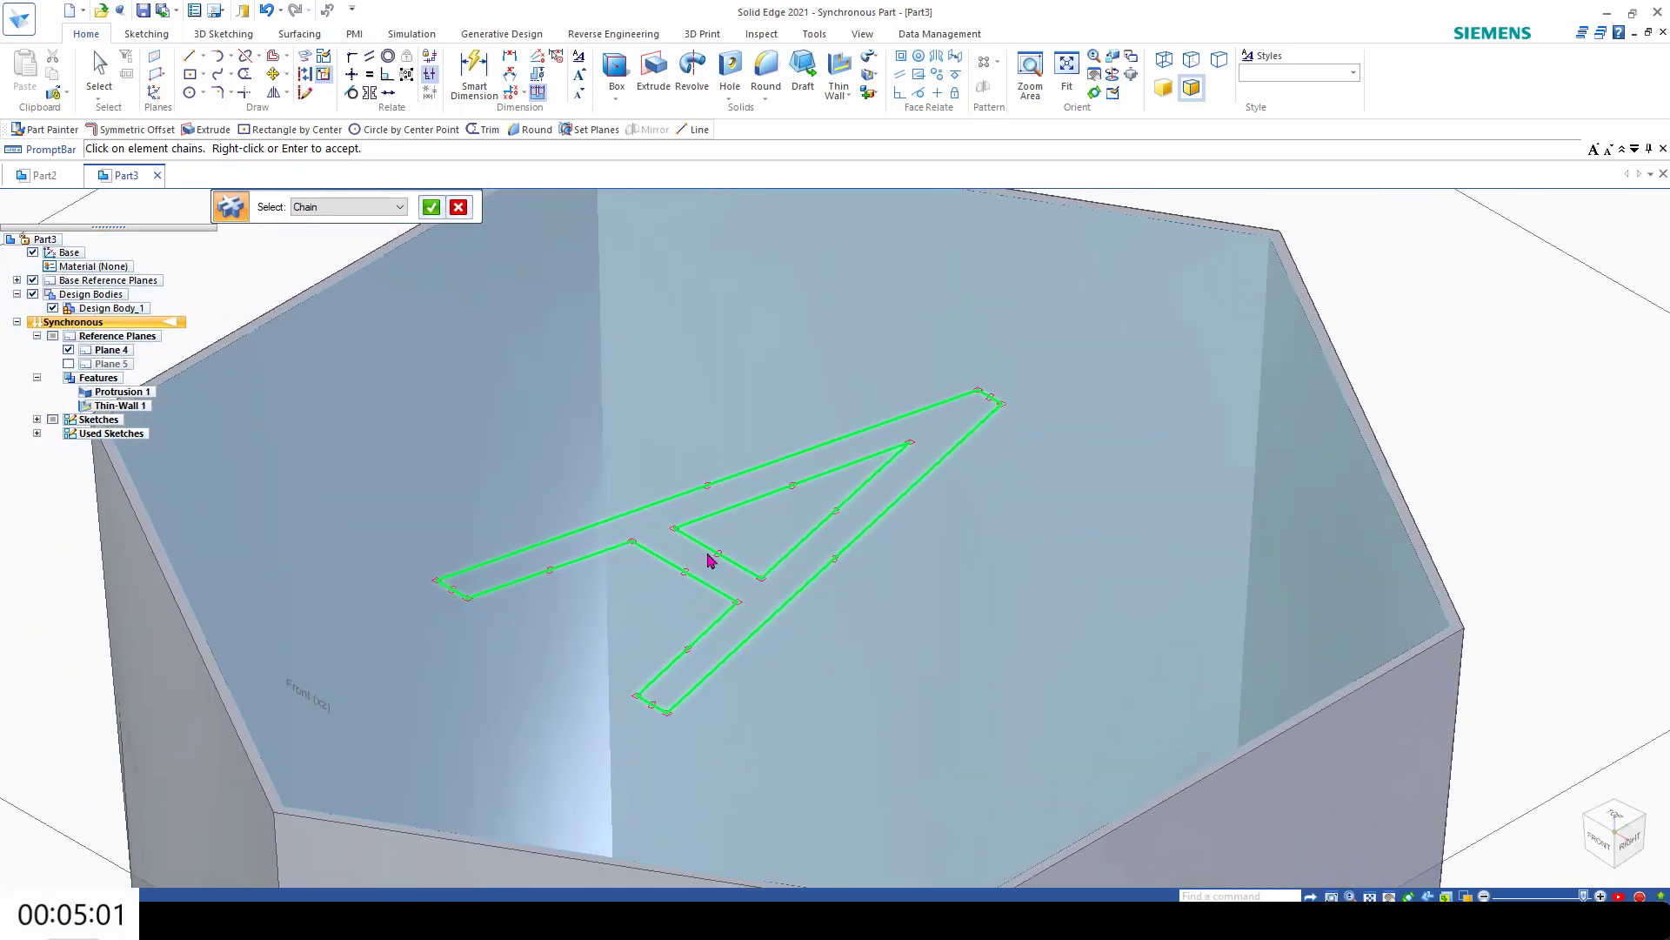
left_click(432, 208)
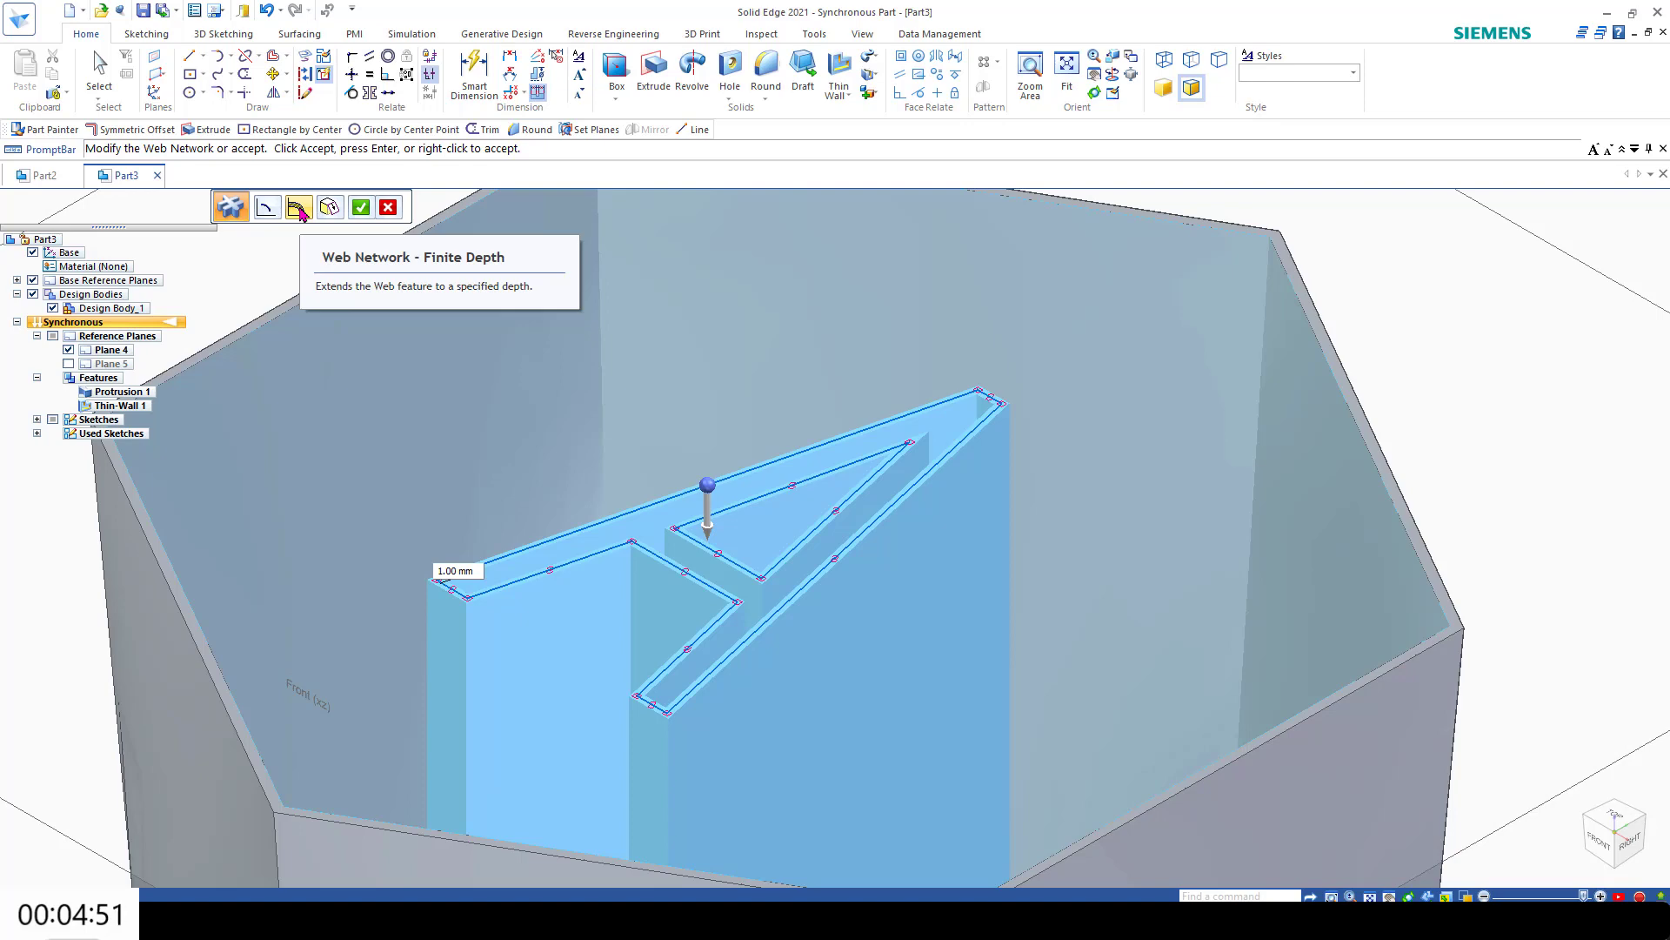
Step: Set the web network's thickness to 1 mm and its draft angle to 0°, and finish the feature
middle_click_drag(564, 411, 564, 406)
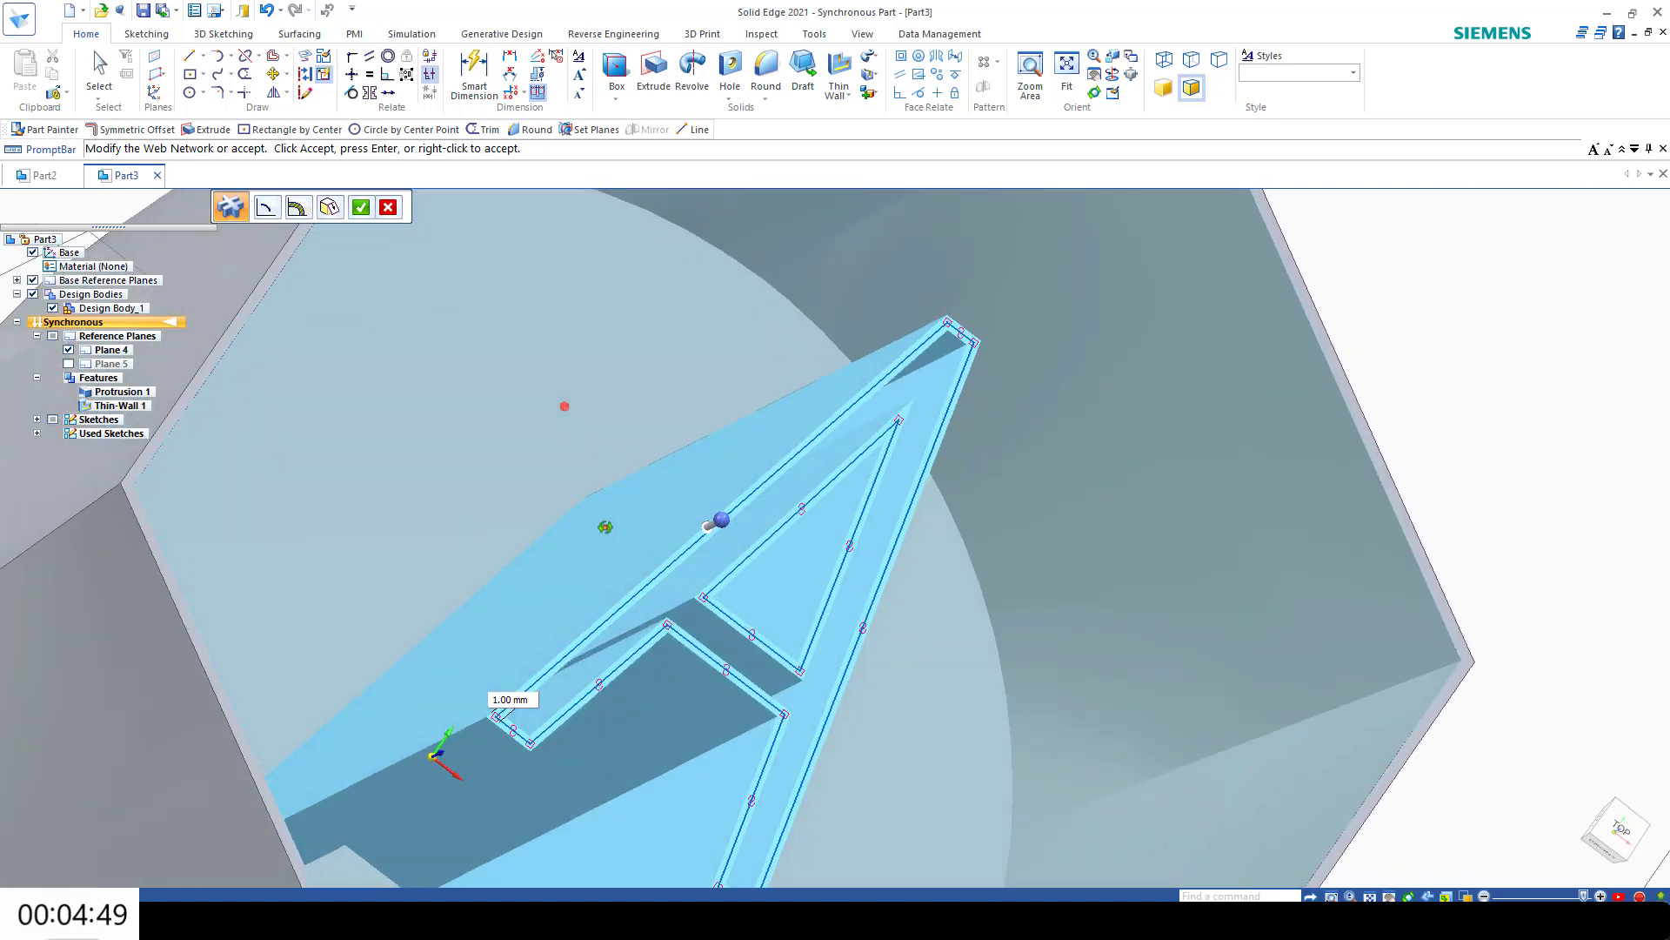
middle_click_drag(606, 527, 567, 542)
left_click(1615, 829)
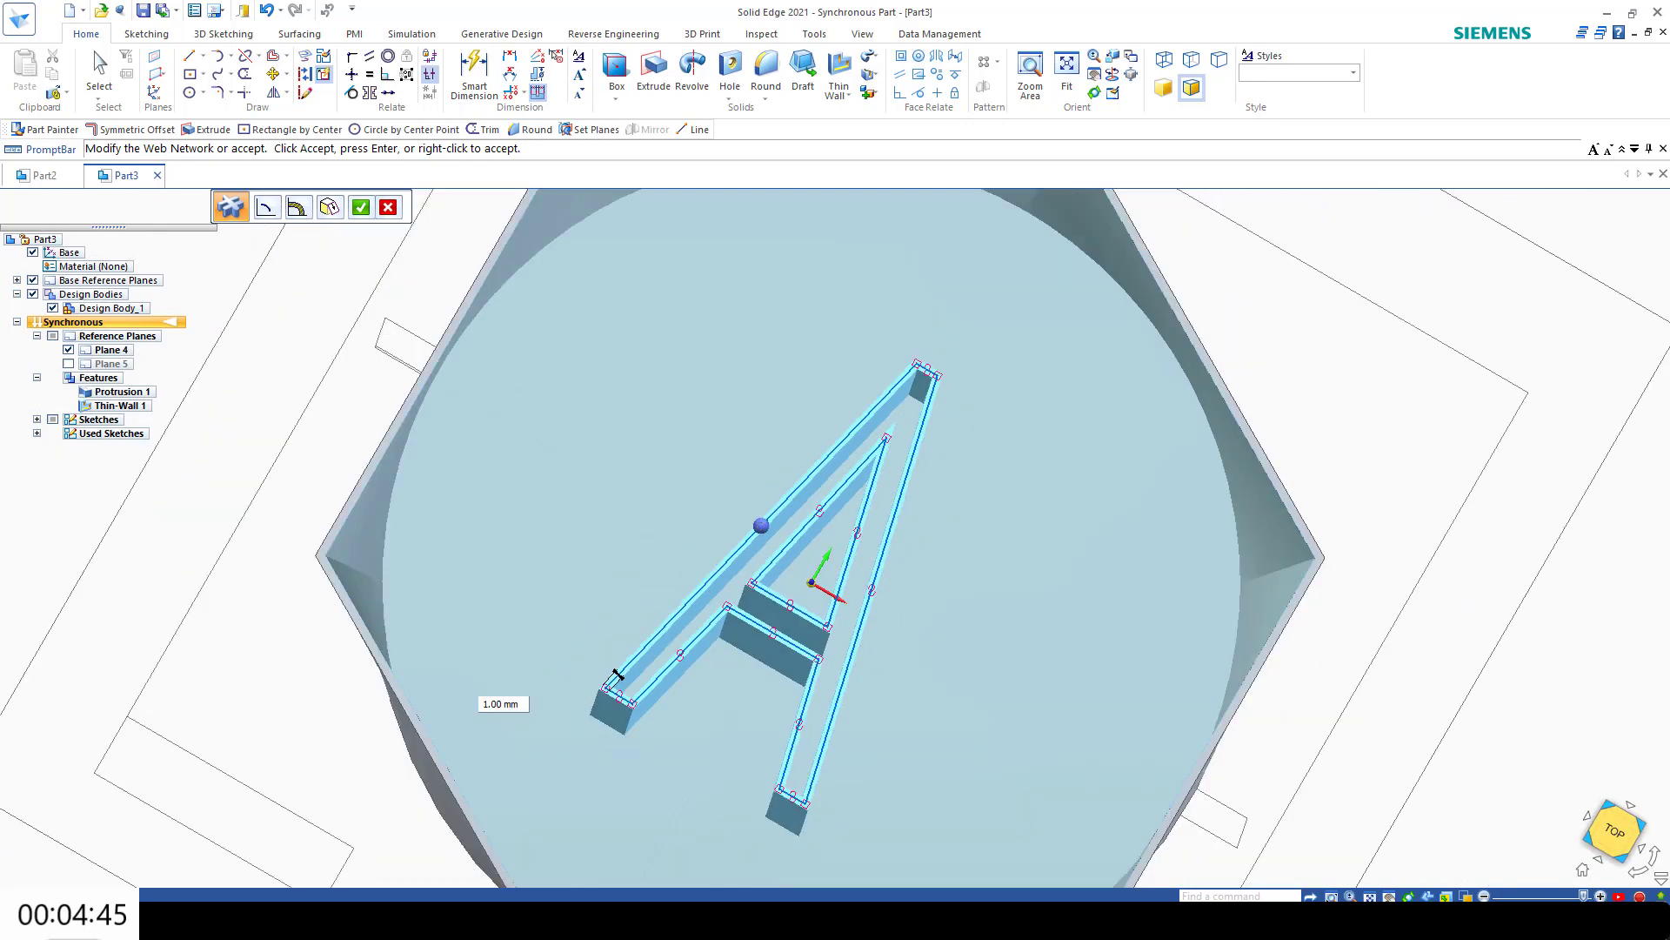
mouse_move(937, 630)
middle_mouse_down()
mouse_move(936, 566)
mouse_move(931, 581)
middle_mouse_up()
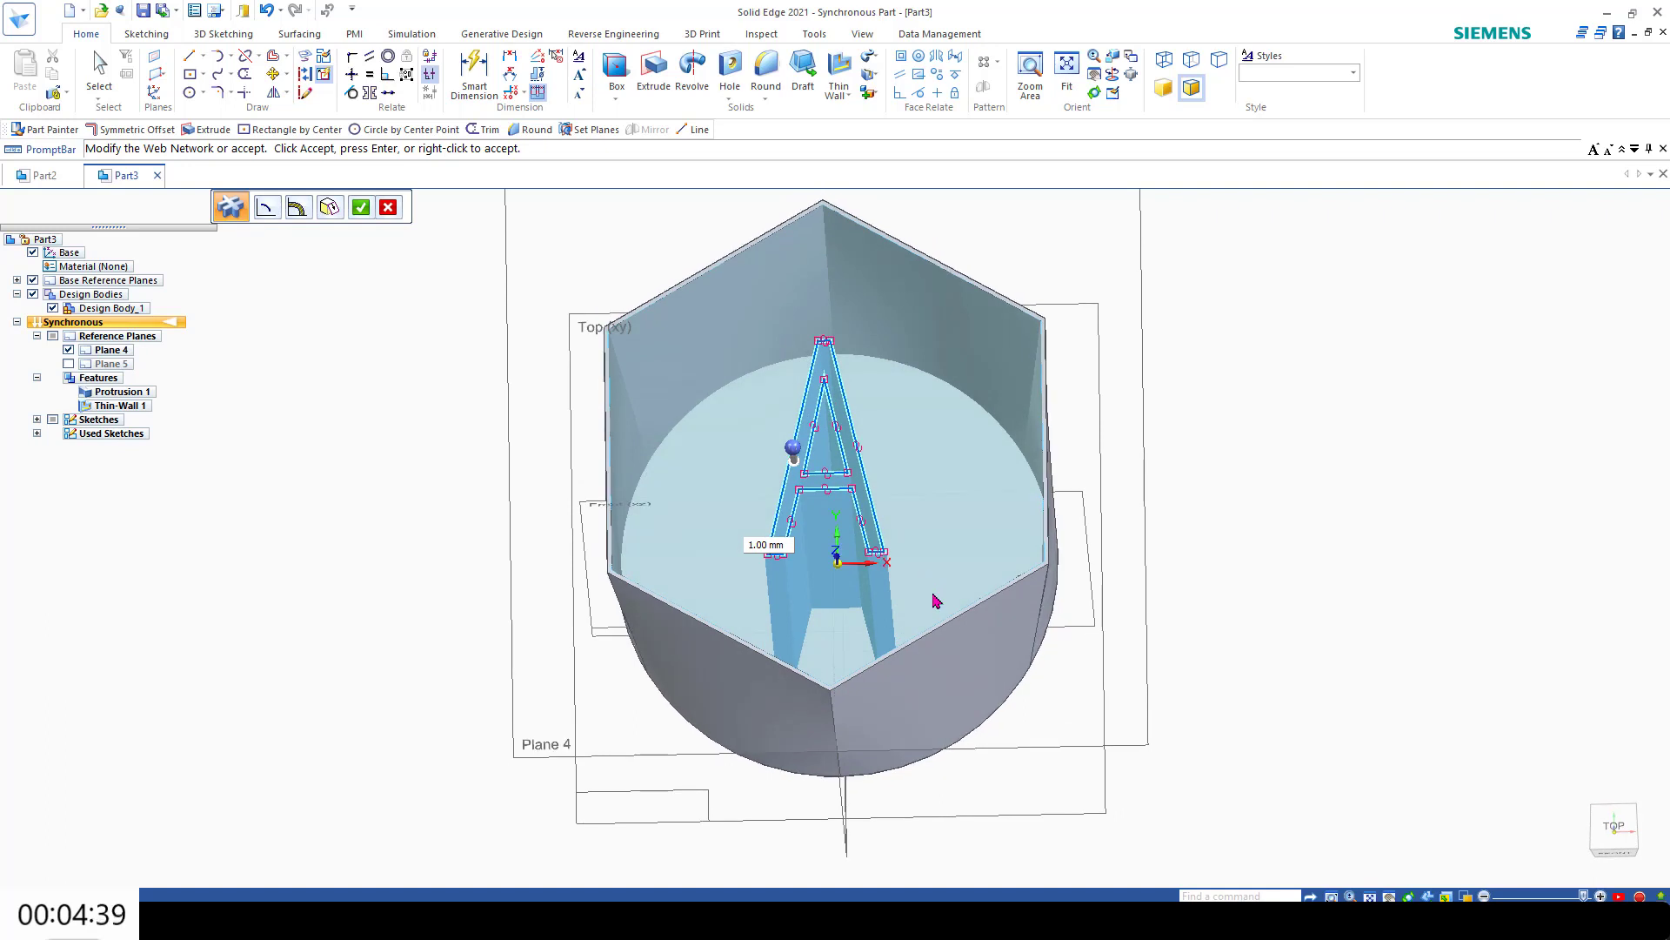
left_click(777, 527)
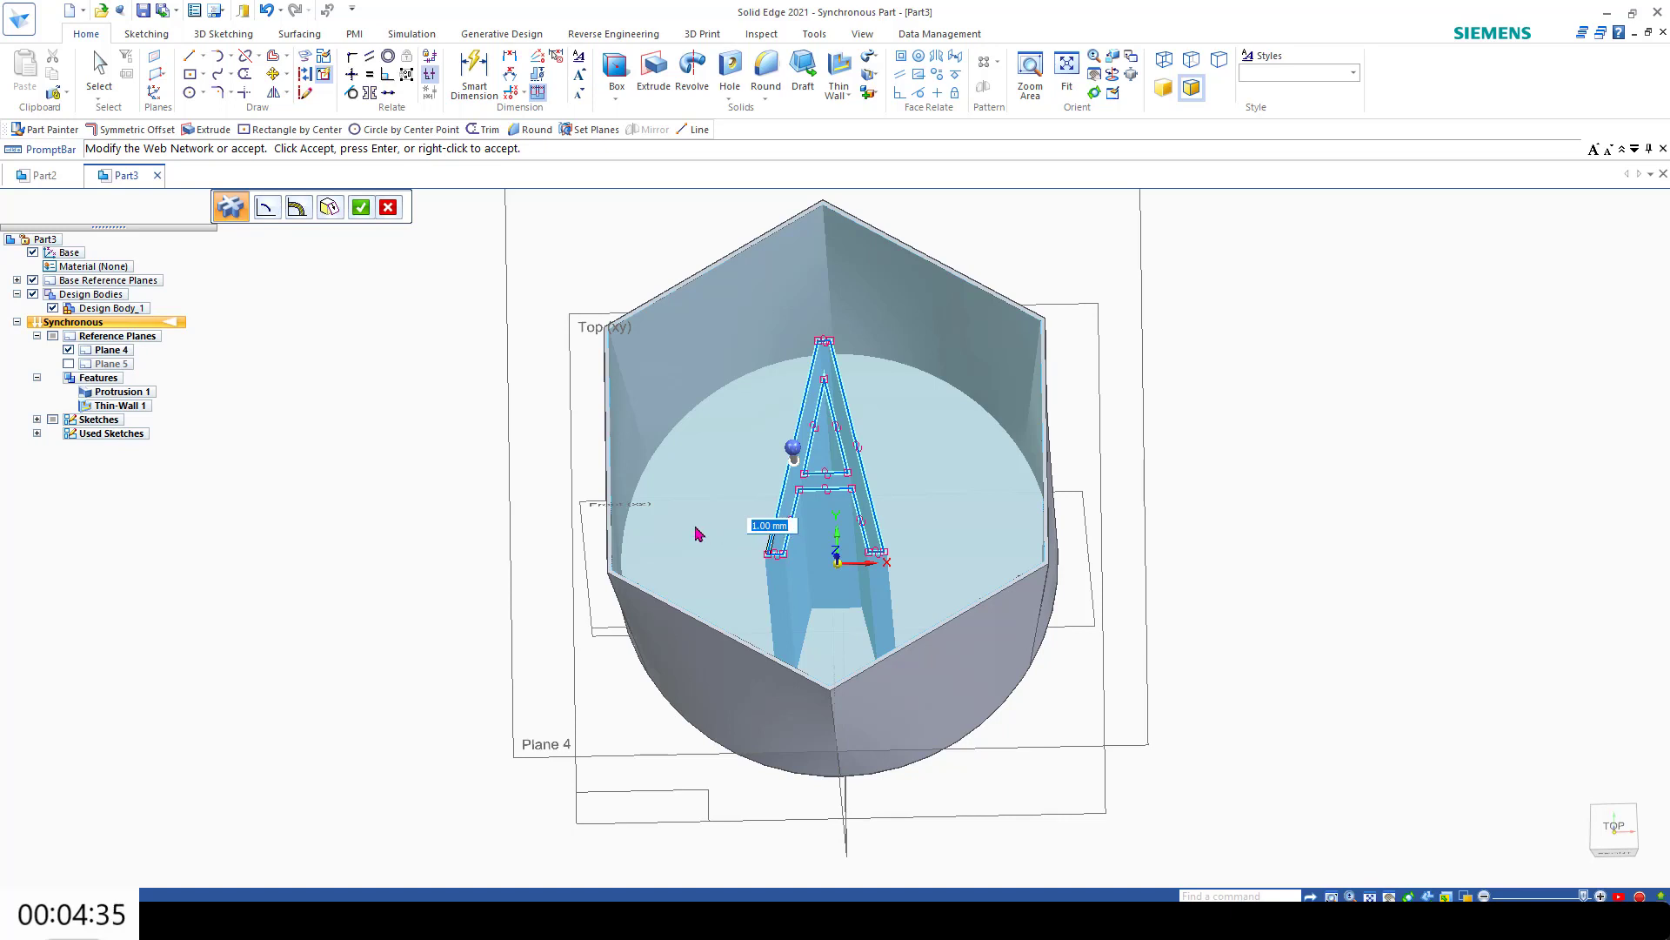
key("Return")
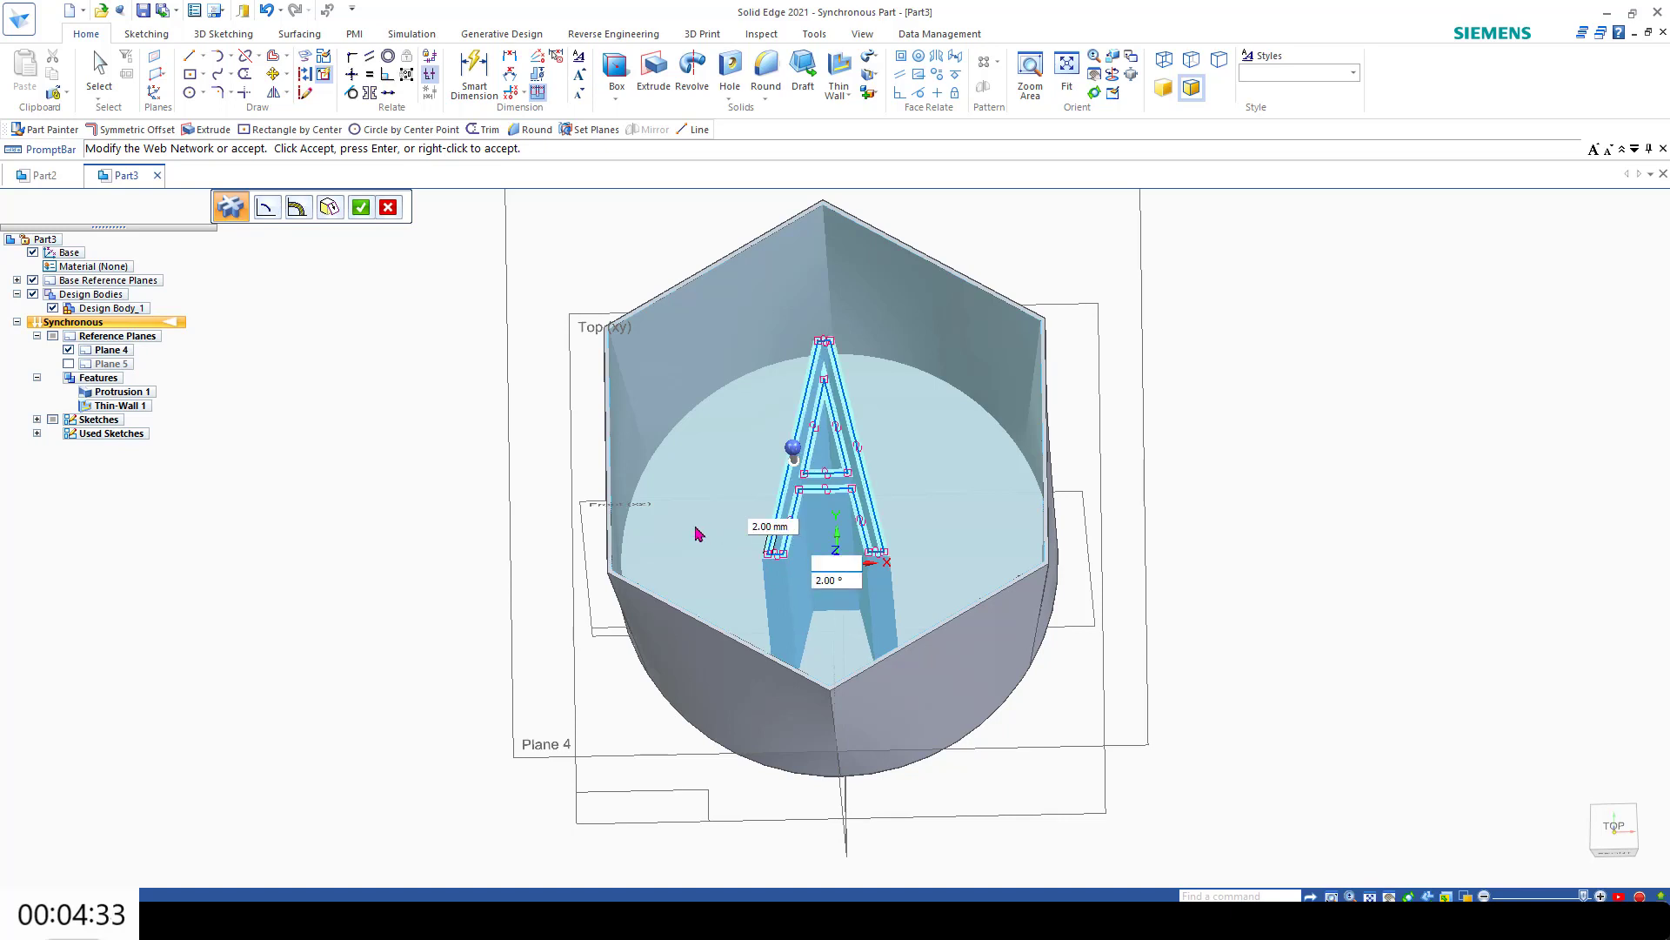
type("02")
key("Tab")
key("Tab")
type("1")
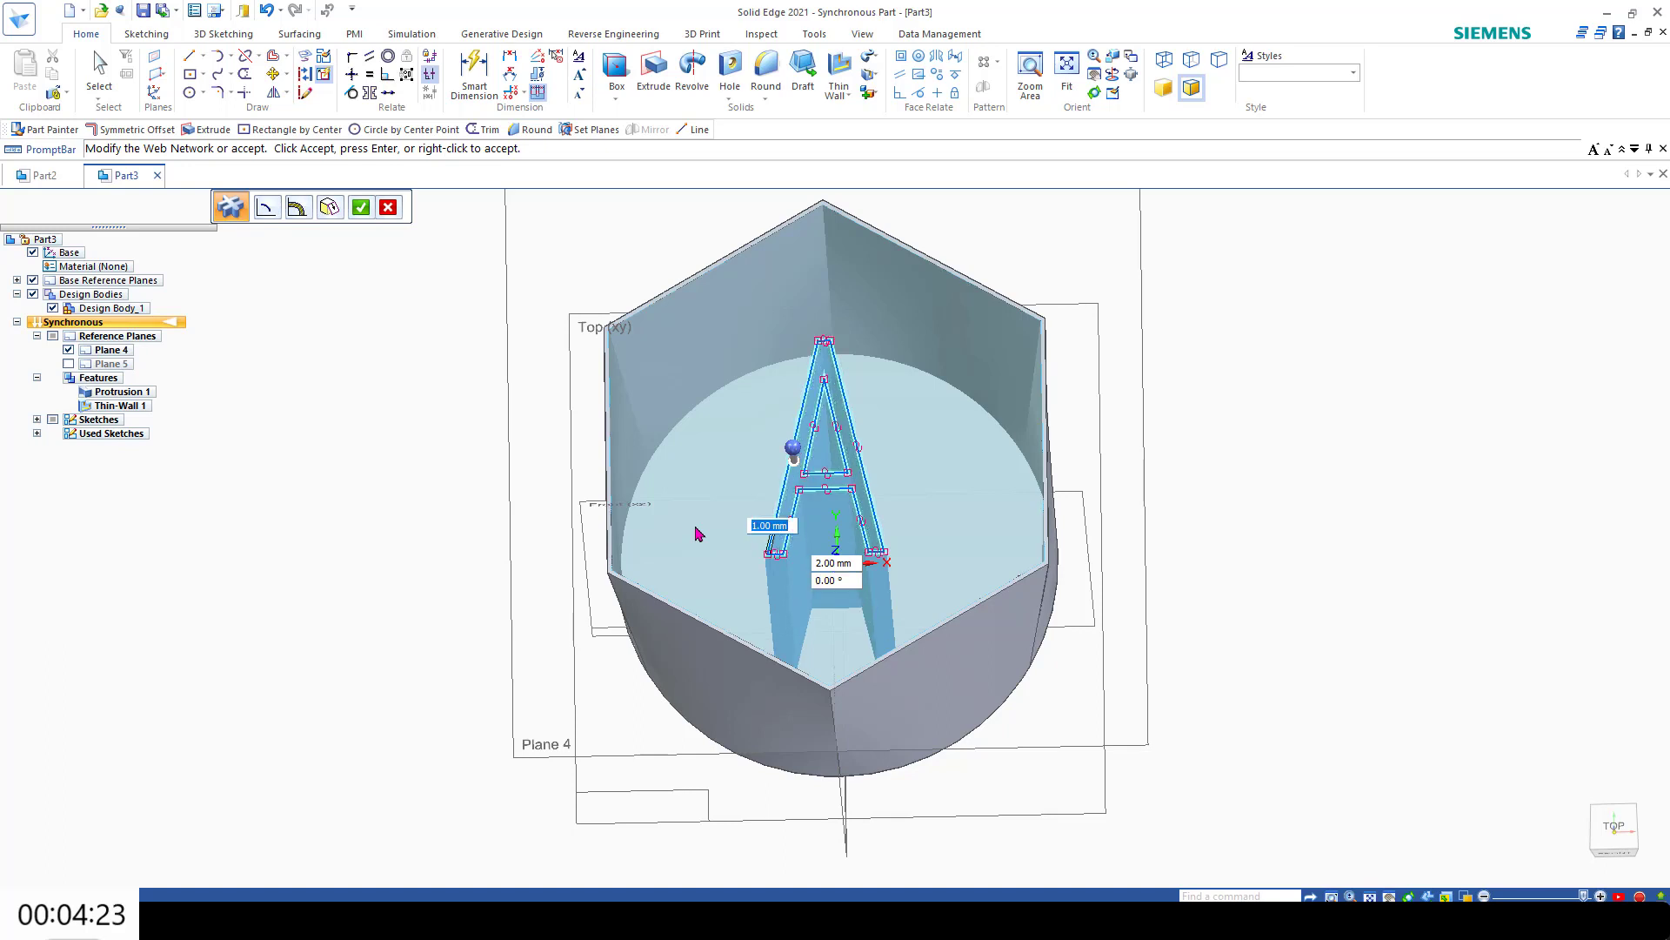
key("Tab")
key("Tab")
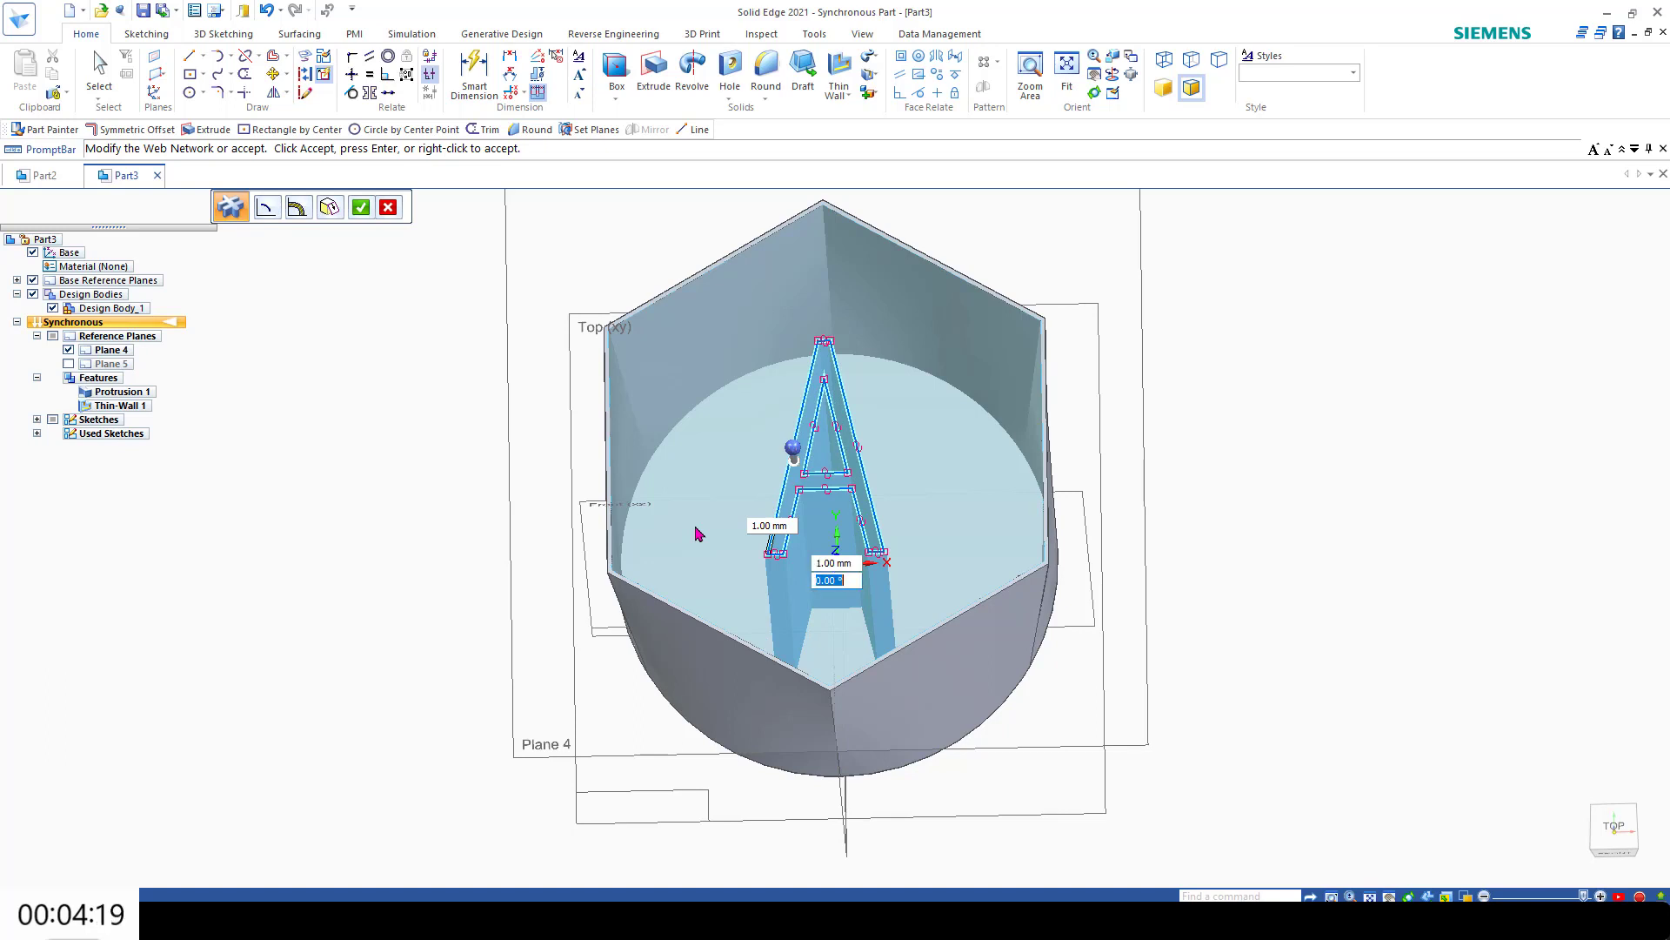
key("Return")
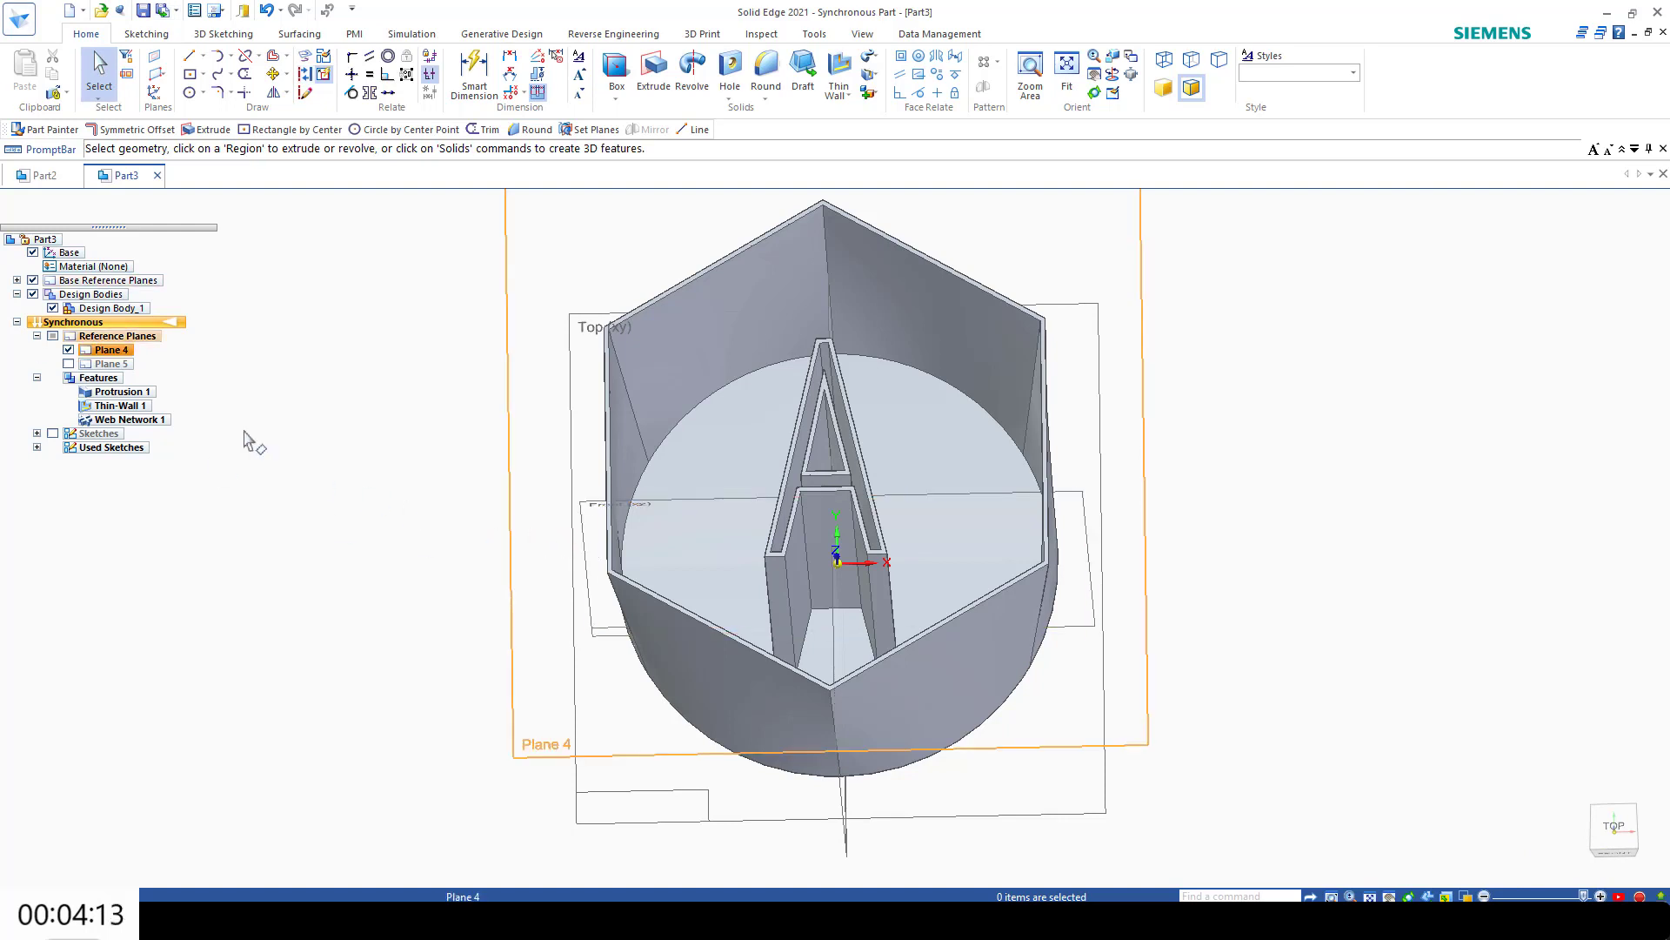
Step: View the part's 3D Print page, and switch to PrusaSlicer to examine the sliced cup
left_click(19, 17)
mouse_move(55, 296)
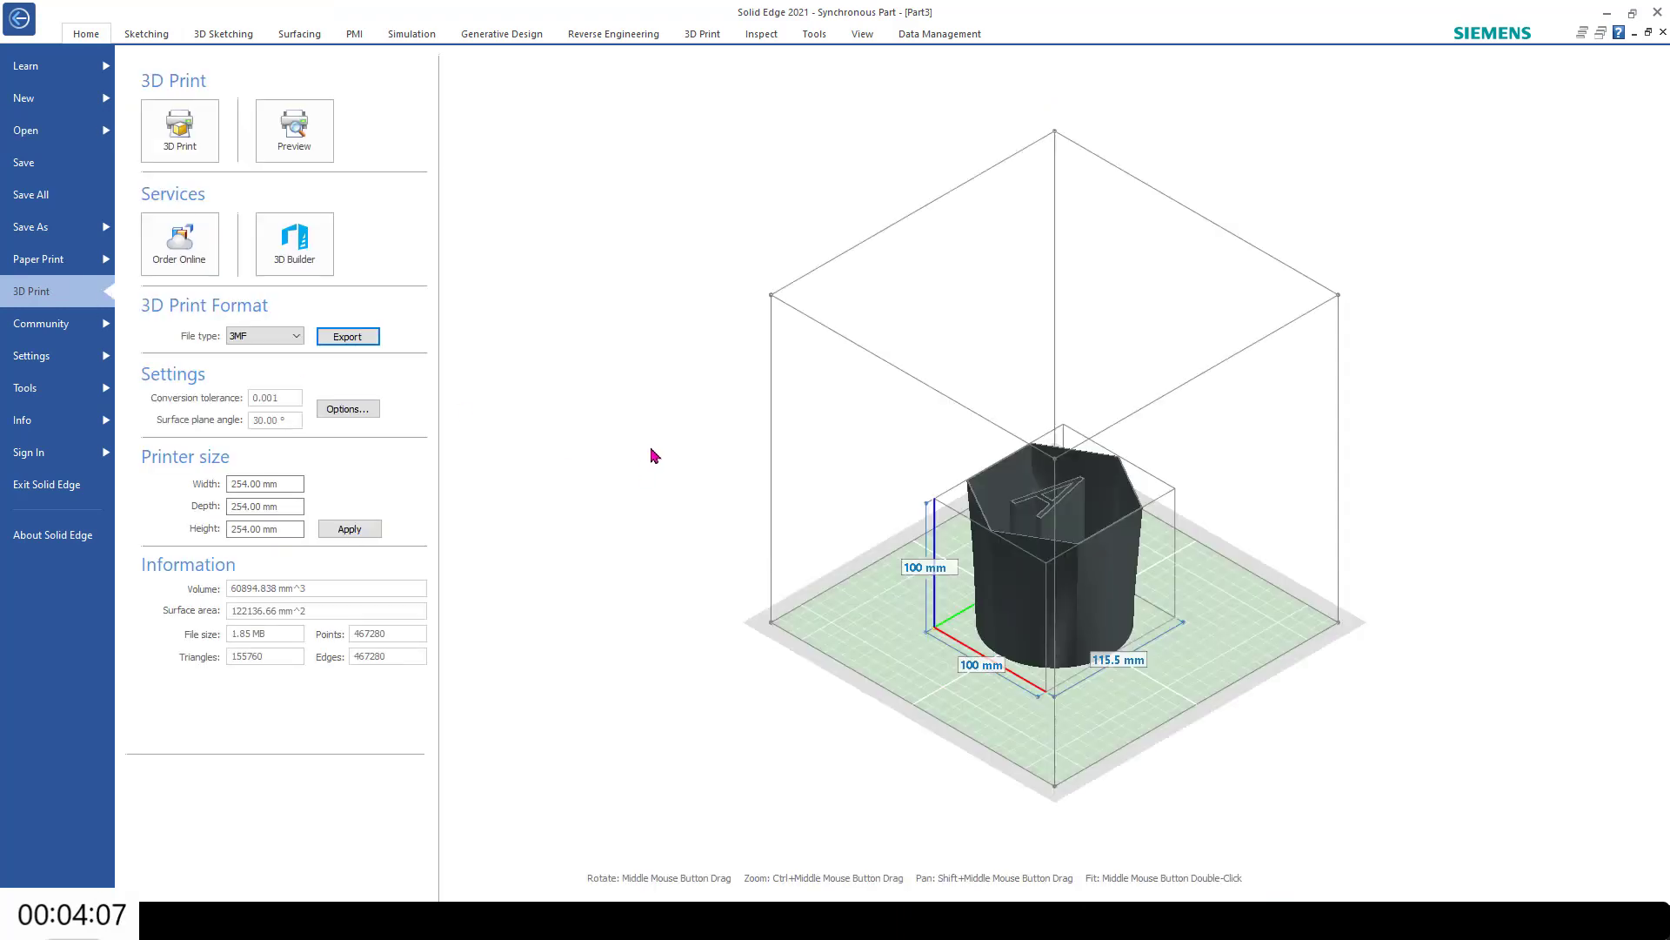
left_click(988, 914)
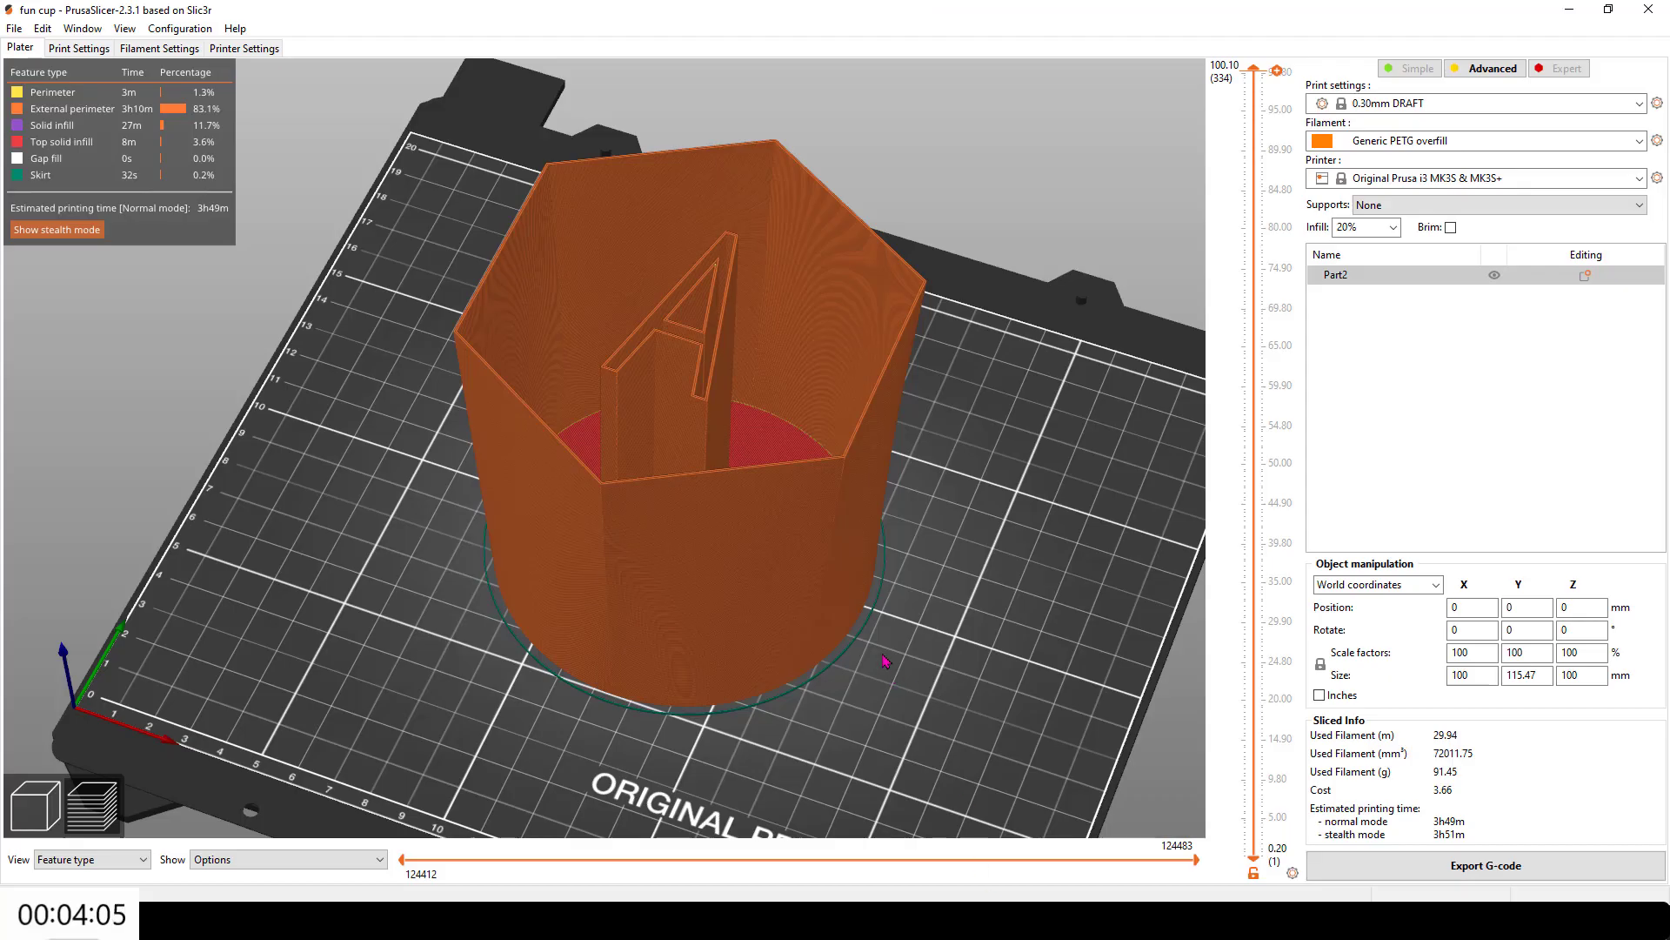
middle_click_drag(888, 655, 892, 671)
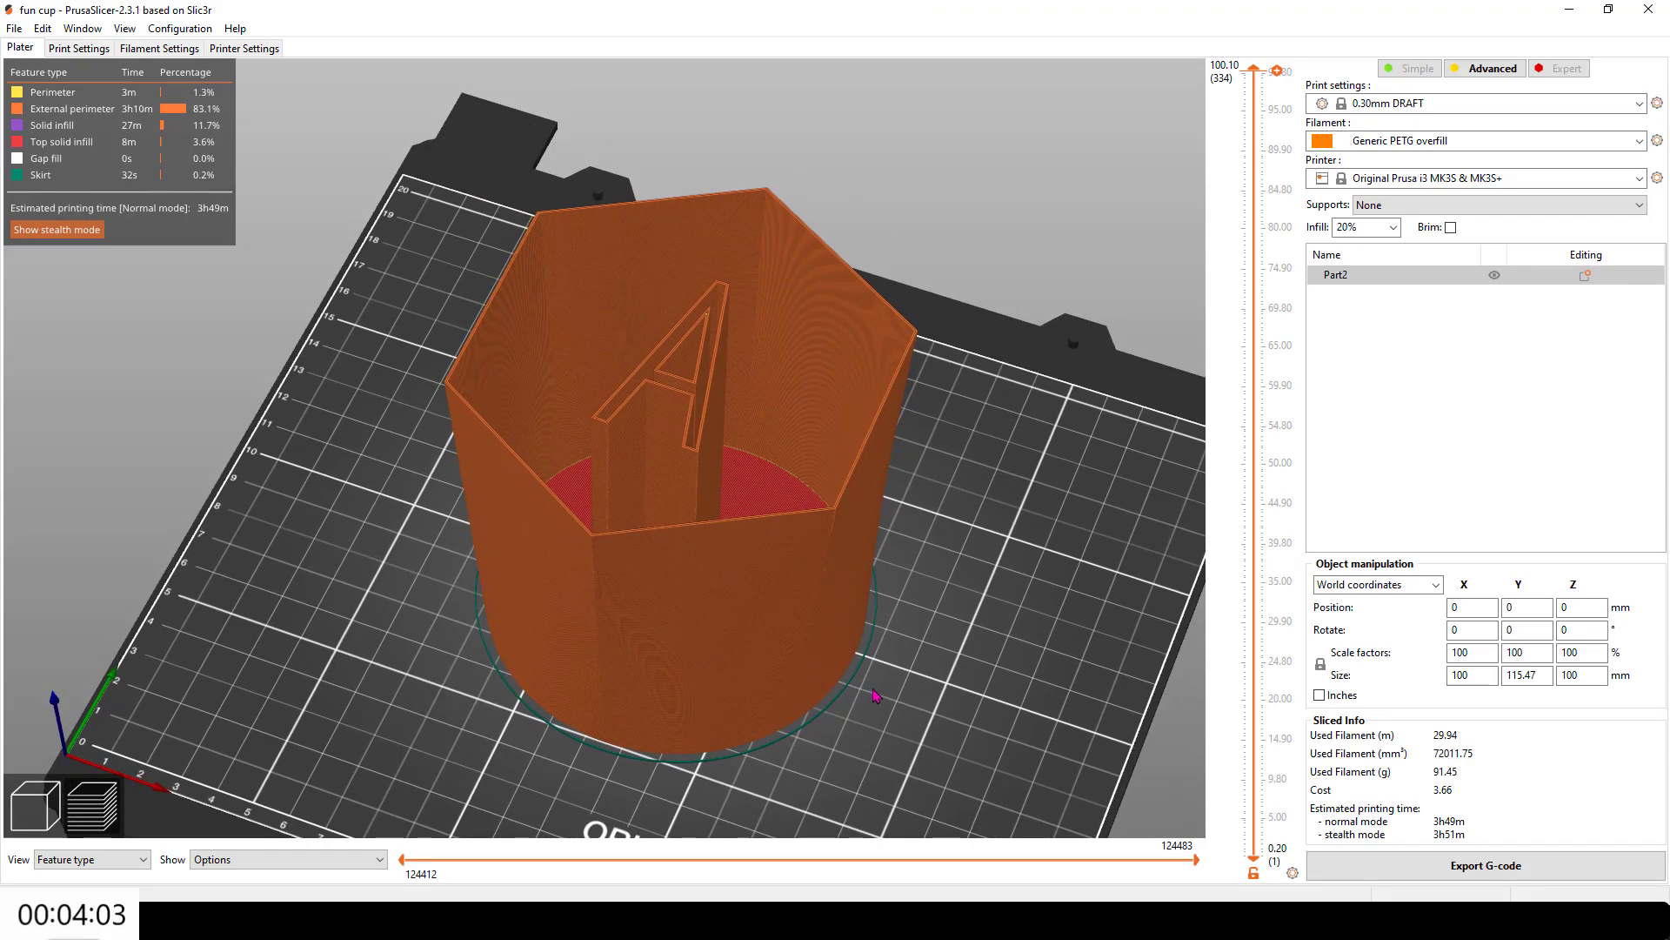